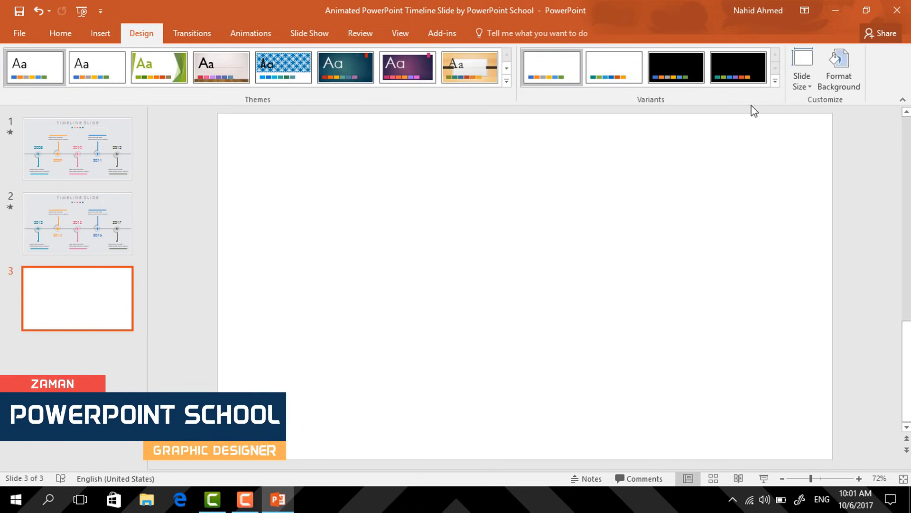
Give the third slide a solid light grey background fill
click(844, 75)
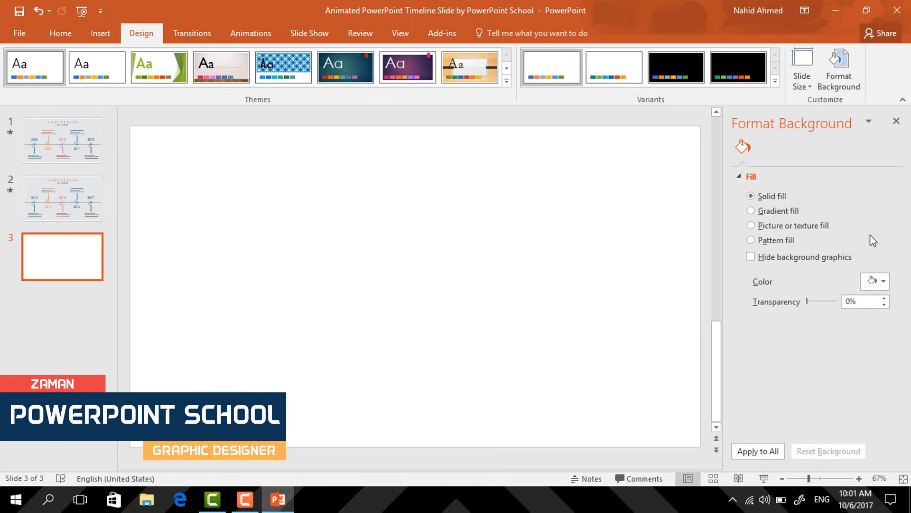
click(882, 282)
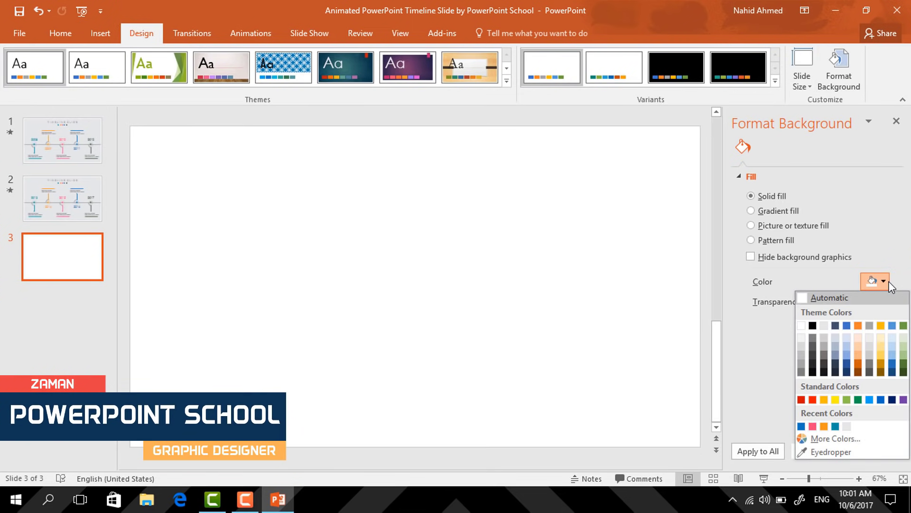
click(847, 426)
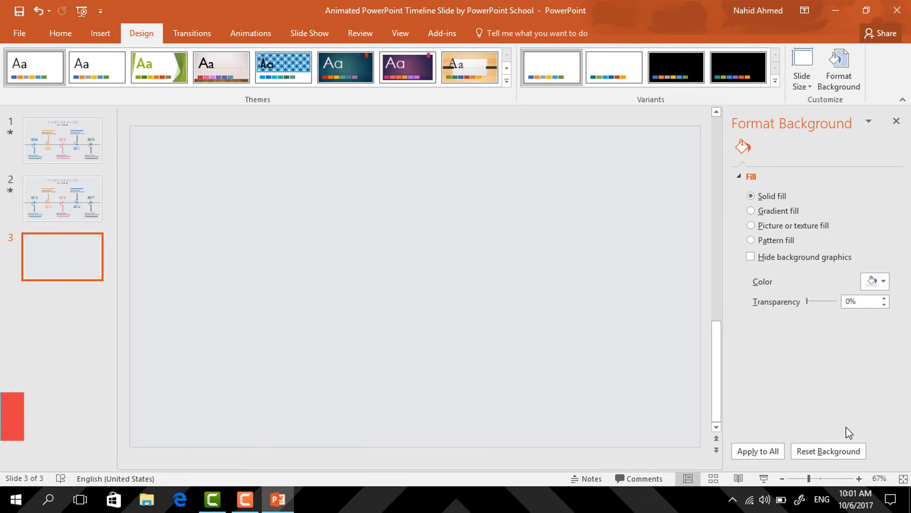
click(896, 123)
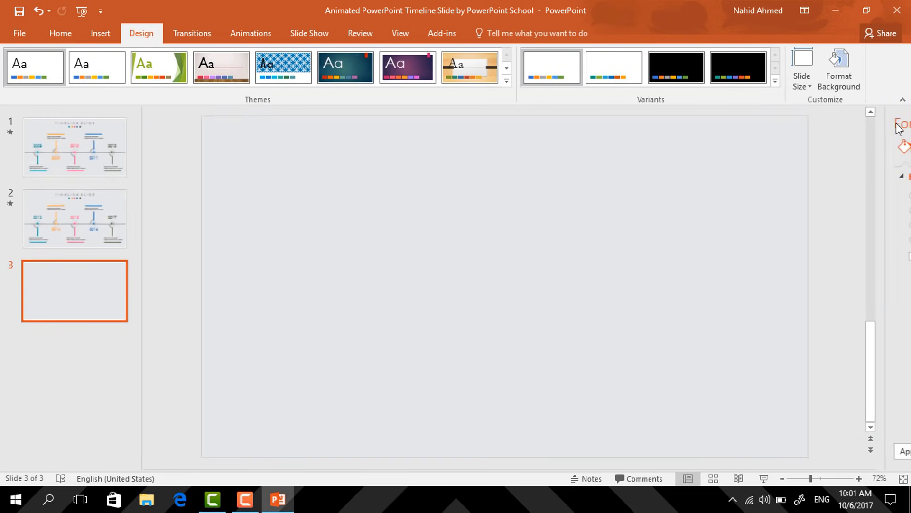
click(59, 33)
click(749, 37)
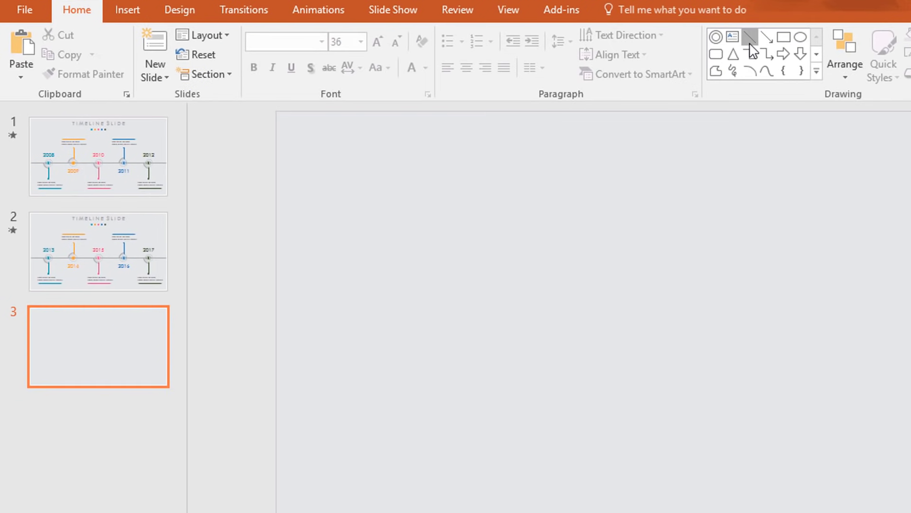
Draw a short horizontal line from the slide's left edge and colour it grey
drag(277, 348, 319, 345)
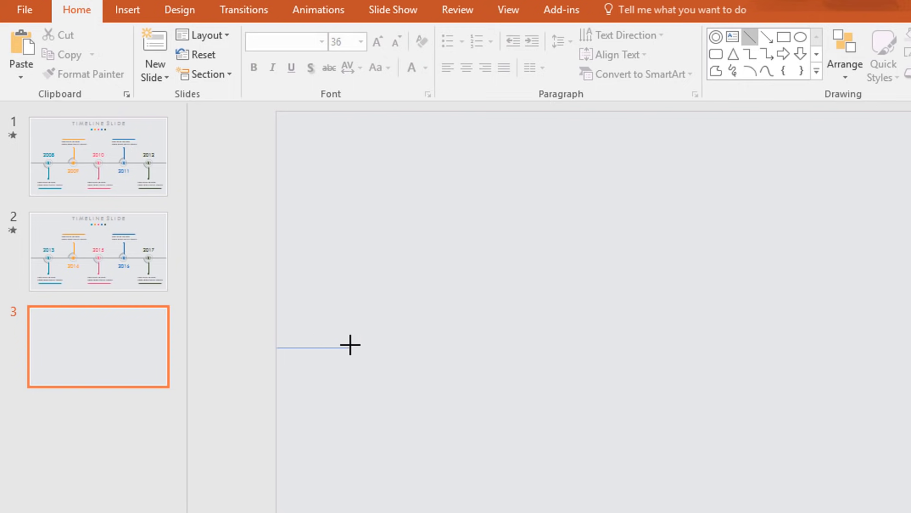
drag(360, 345, 360, 345)
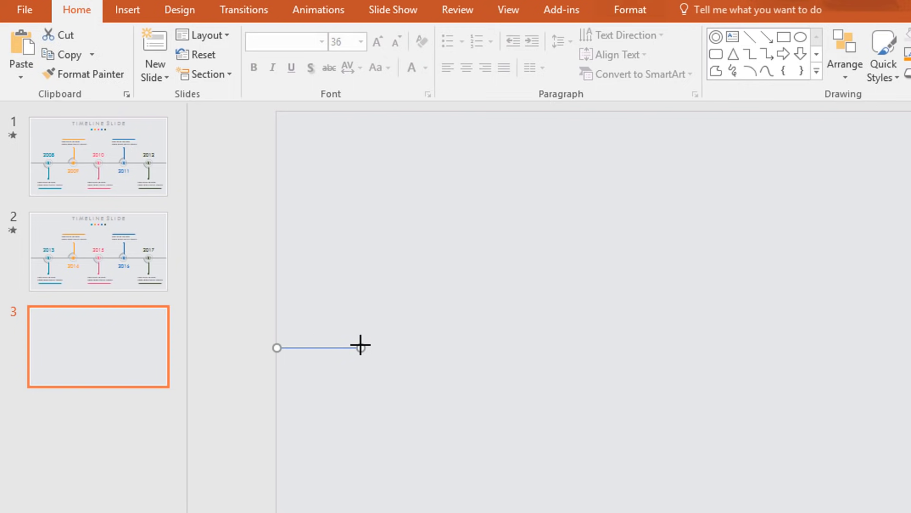
click(645, 5)
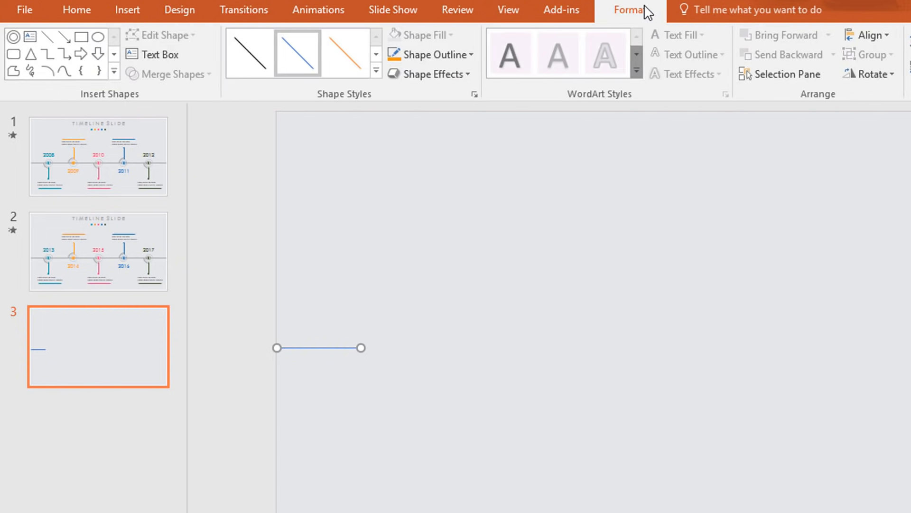
click(454, 57)
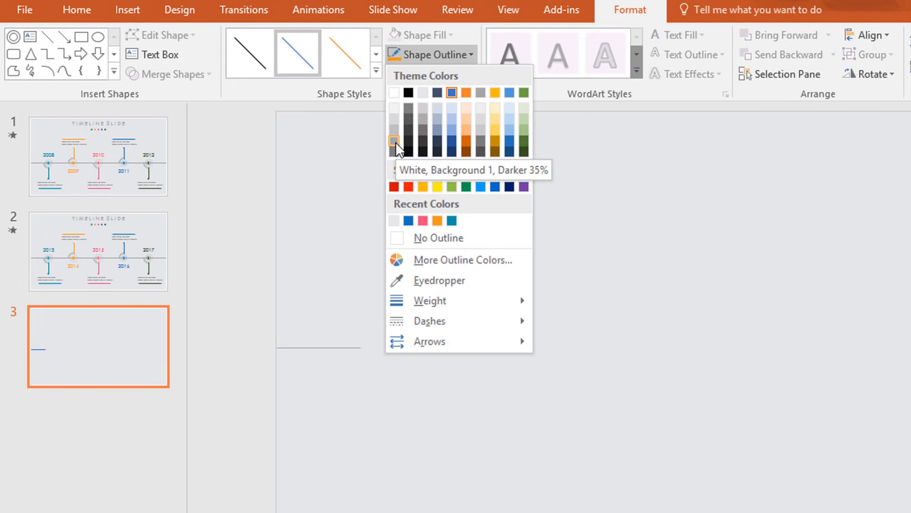
click(395, 142)
Set the grey line's weight to 1½ pt
click(471, 55)
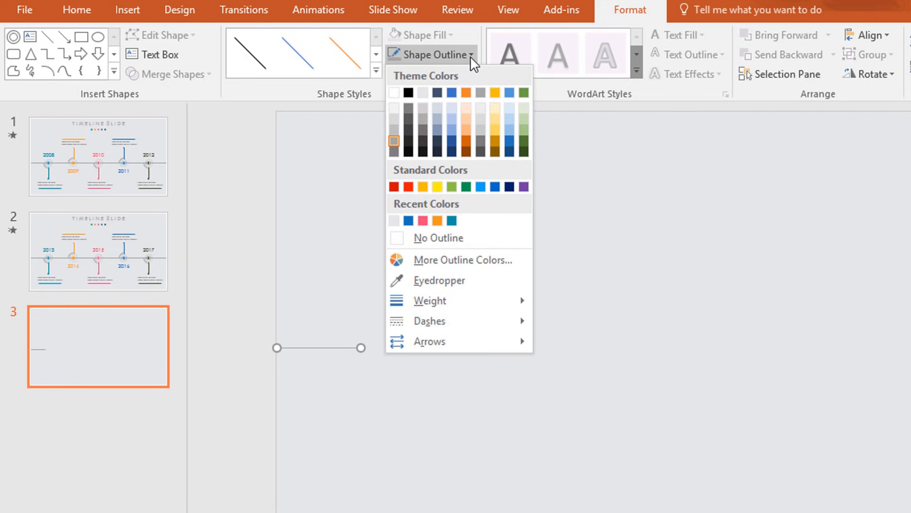
mouse_move(492, 308)
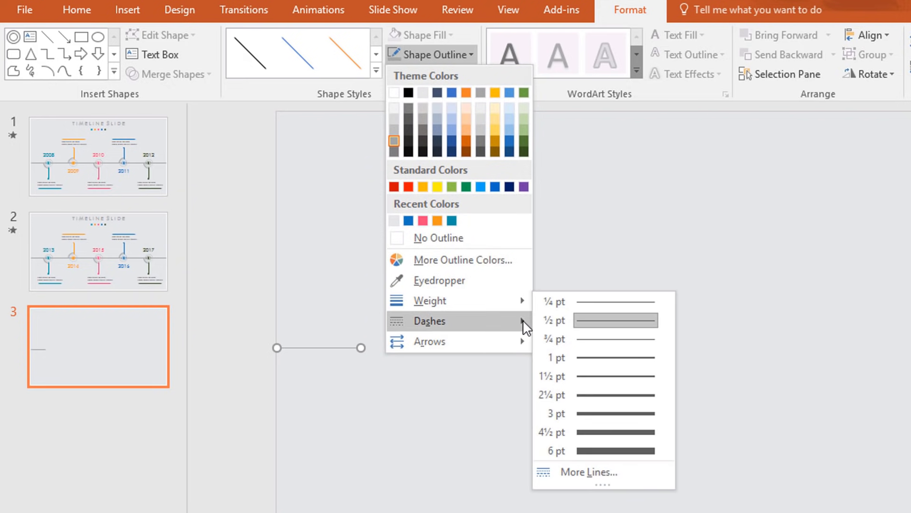
click(580, 375)
click(579, 375)
click(799, 39)
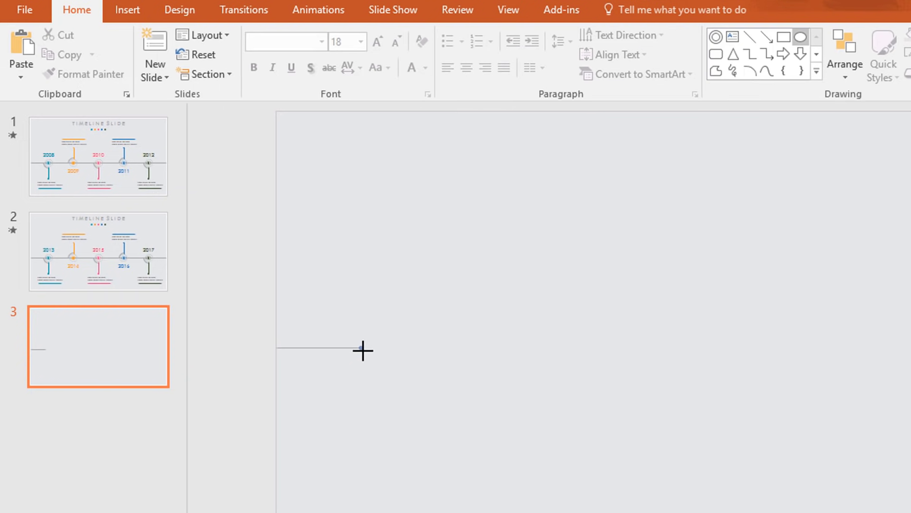
Draw a small teal circle with no outline at the line's right end
drag(366, 353, 354, 341)
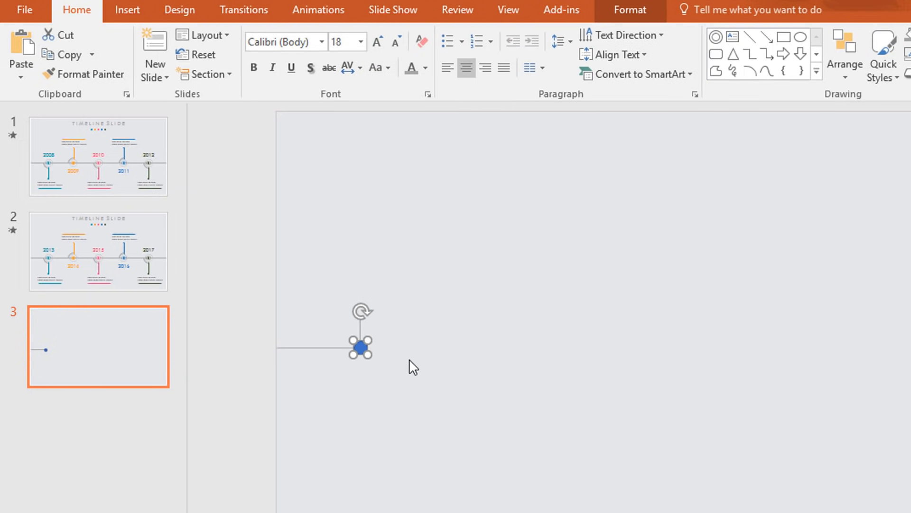
click(620, 7)
click(439, 37)
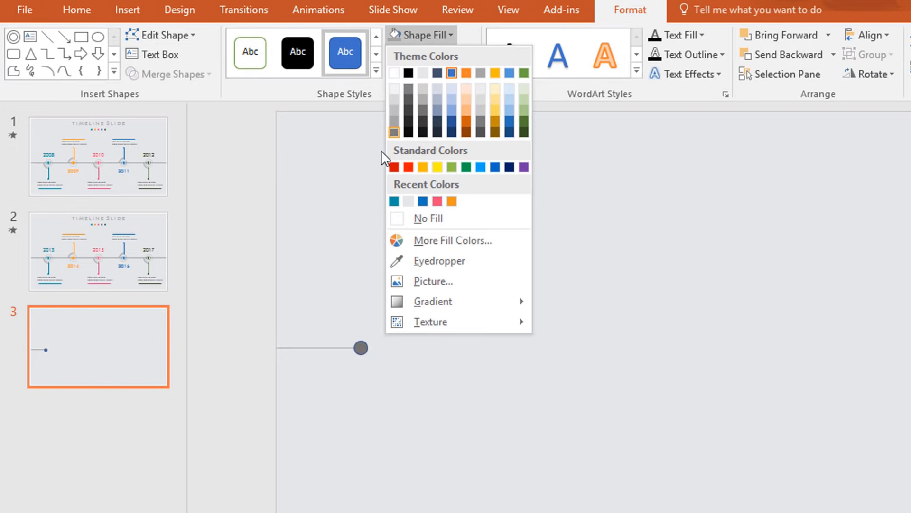
click(394, 202)
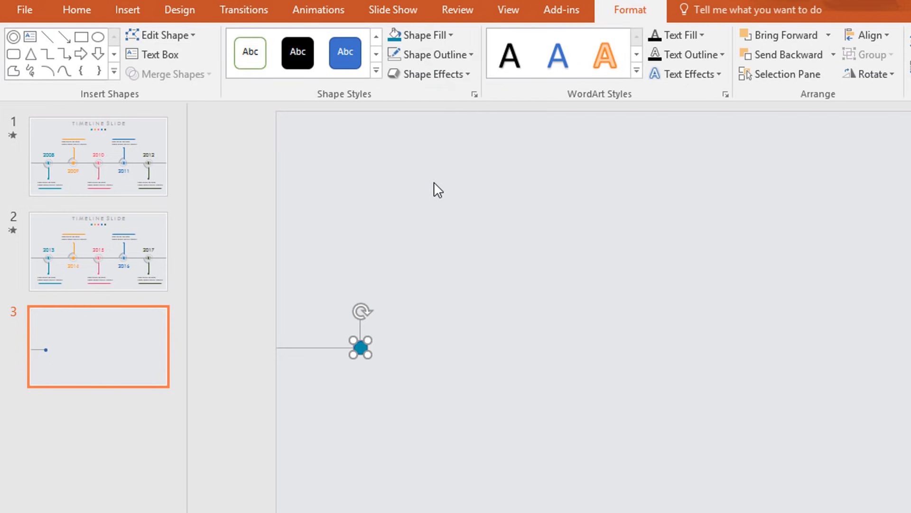
click(469, 57)
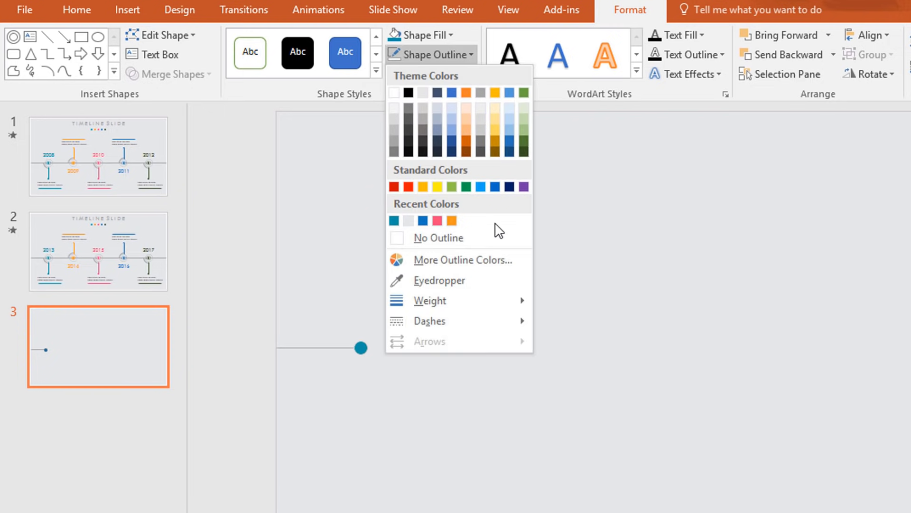
click(495, 236)
scroll(495, 378, up, 2)
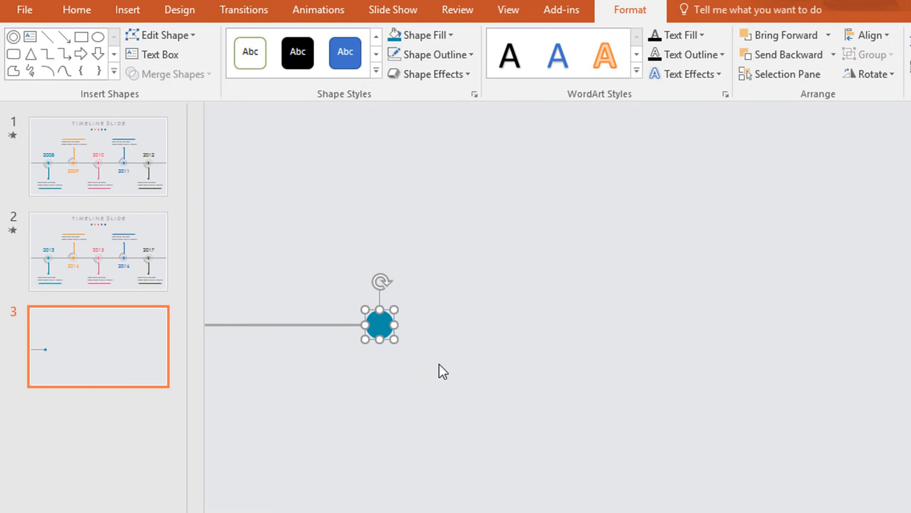
drag(386, 330, 382, 332)
click(494, 295)
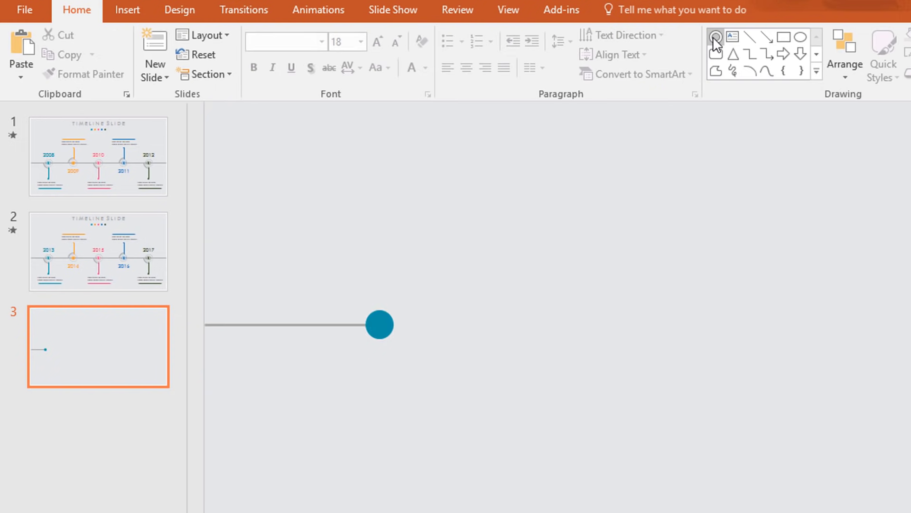
Add a thin teal donut ring with no outline around the dot, resizing both shapes
drag(380, 324, 412, 356)
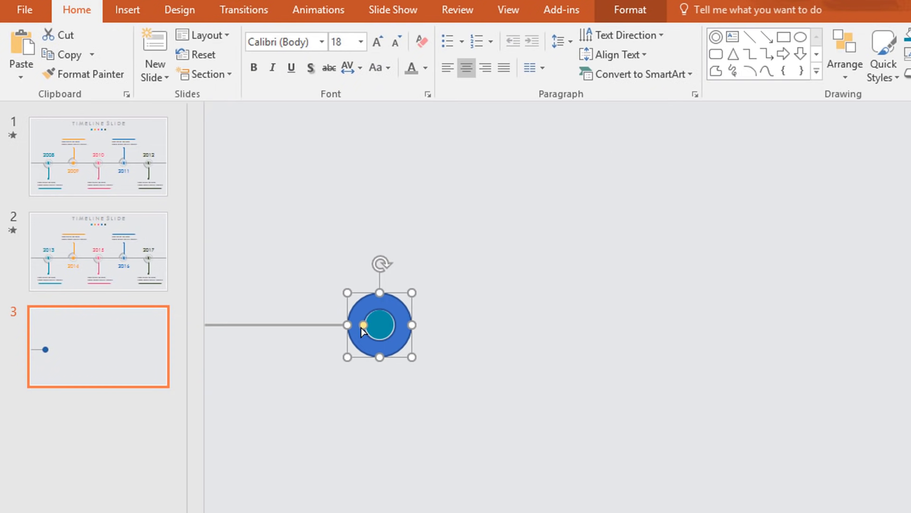
drag(363, 325, 350, 325)
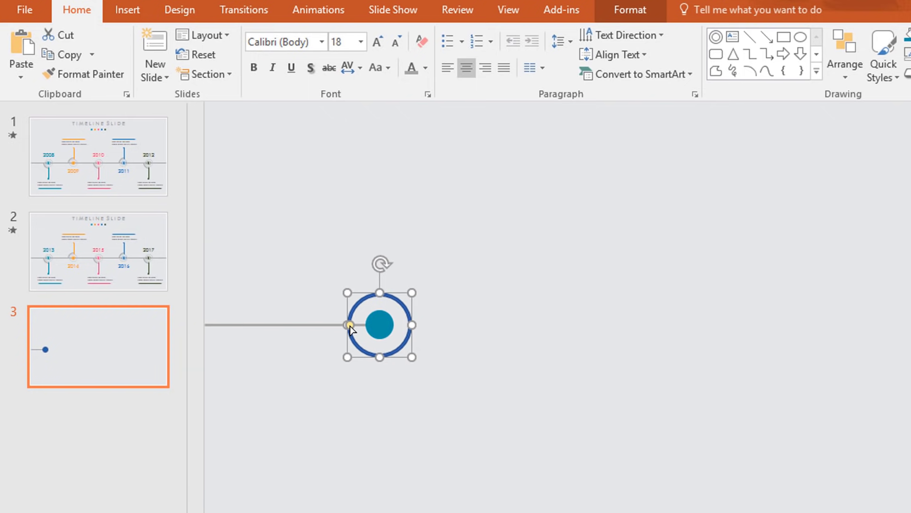
click(615, 10)
click(446, 37)
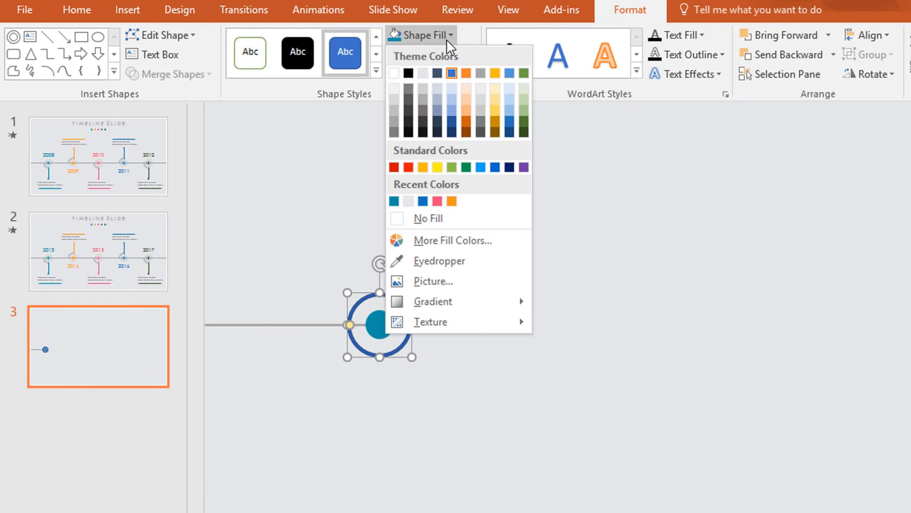
click(394, 201)
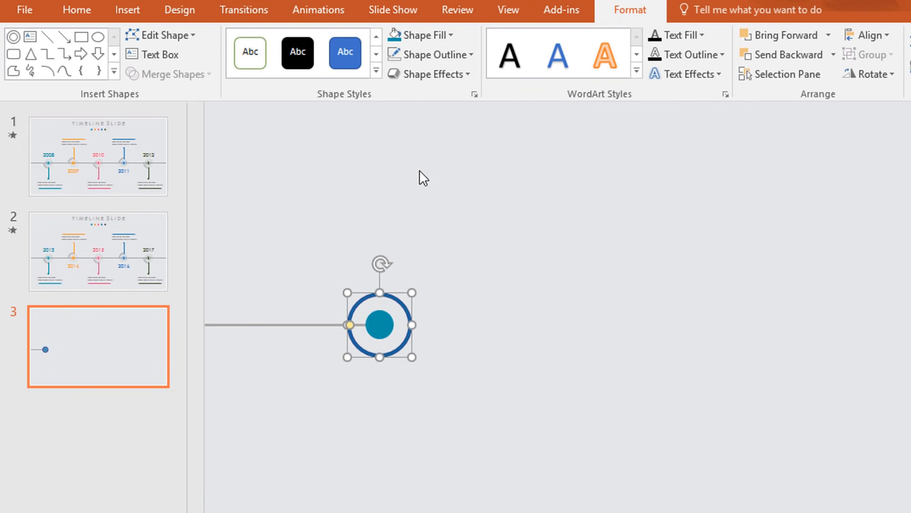
click(468, 57)
click(488, 234)
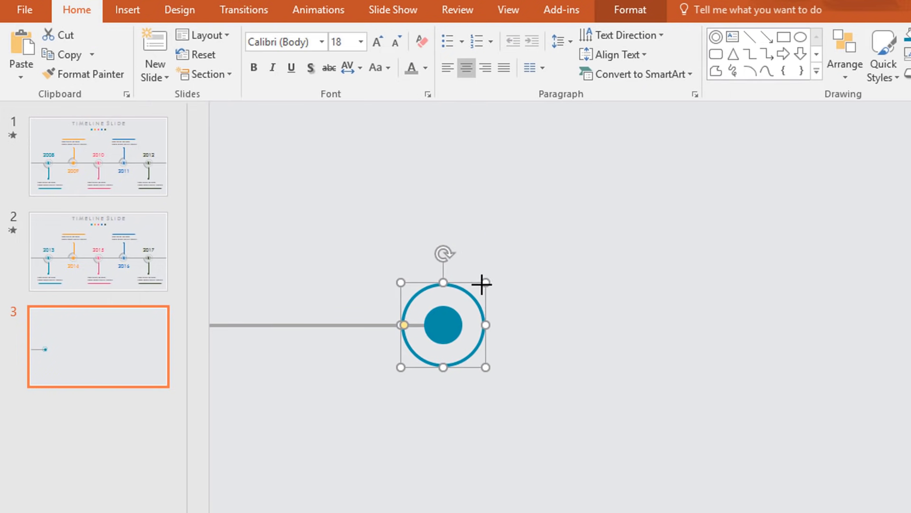
drag(482, 284, 478, 291)
click(443, 321)
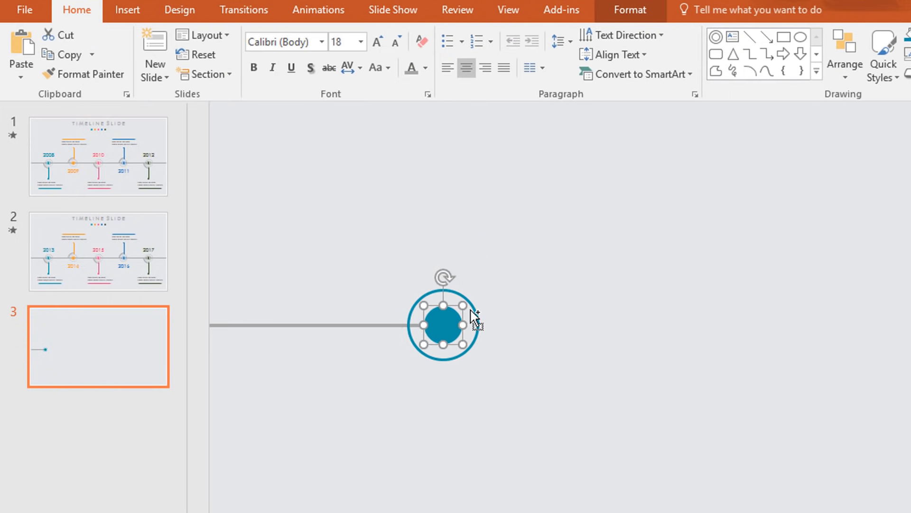
drag(464, 305, 458, 316)
click(519, 328)
Duplicate the ring with Ctrl+D, colour the copy grey and centre it on the dot
click(477, 328)
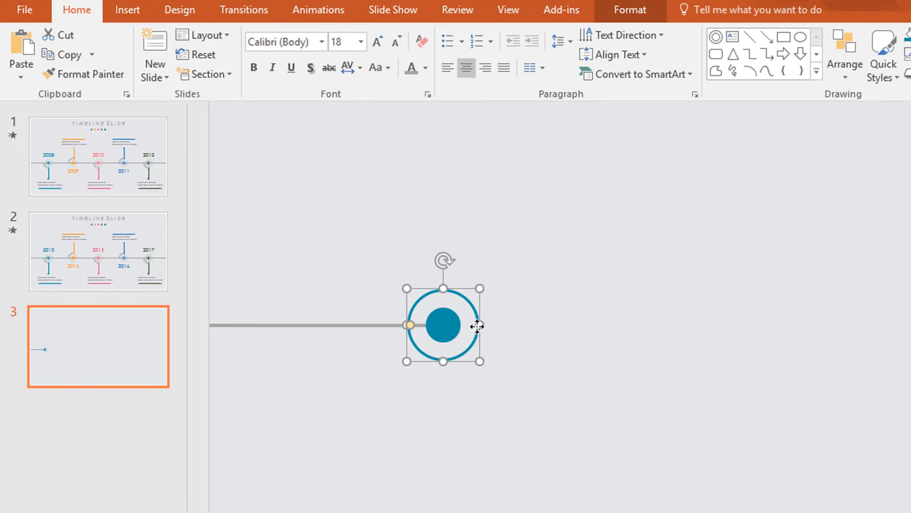
key(ctrl+d)
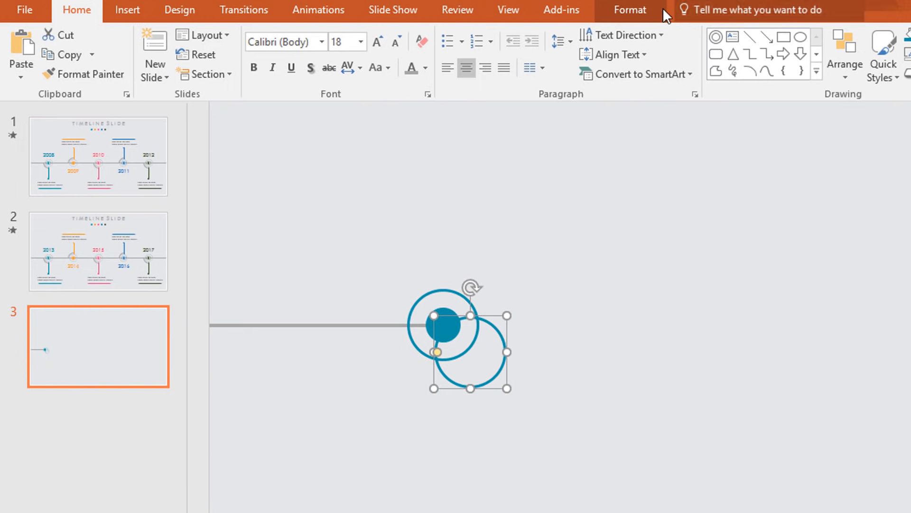
click(633, 17)
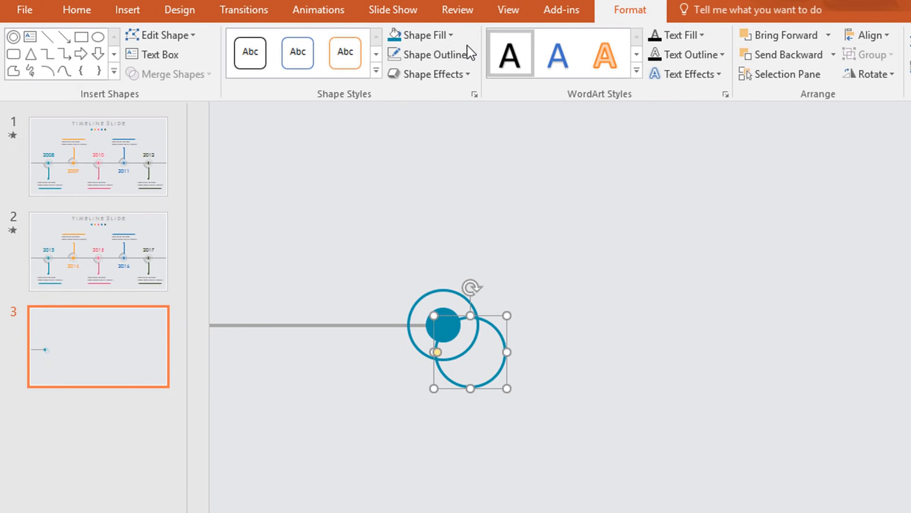
click(445, 33)
click(395, 122)
mouse_move(495, 385)
mouse_down()
mouse_move(468, 358)
mouse_move(497, 373)
mouse_up()
Copy the grey connector, rotate it right 90° and place it under the ring
click(561, 358)
scroll(561, 358, down, 3)
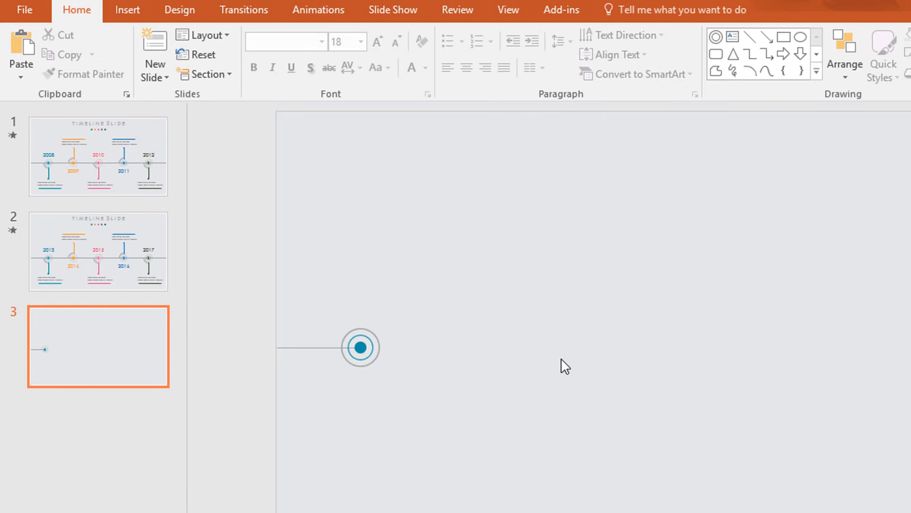
click(300, 351)
drag(300, 352, 310, 360)
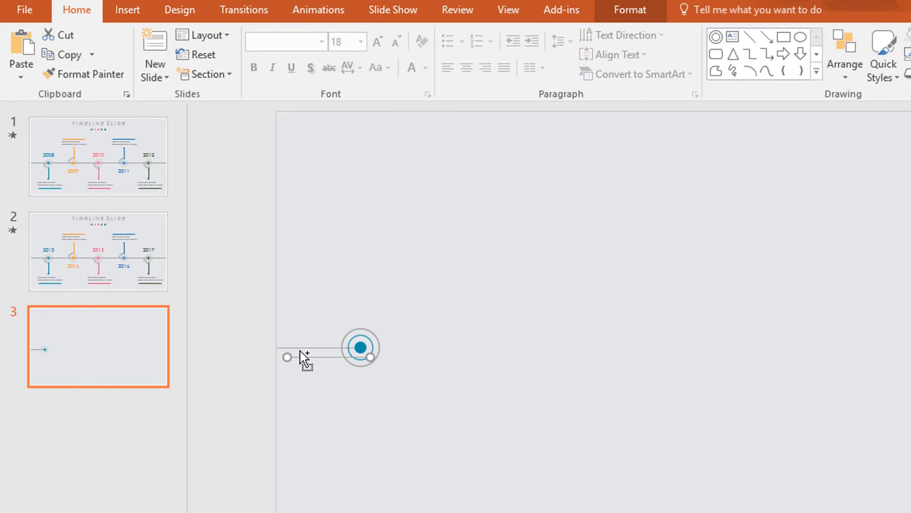
click(617, 19)
click(690, 79)
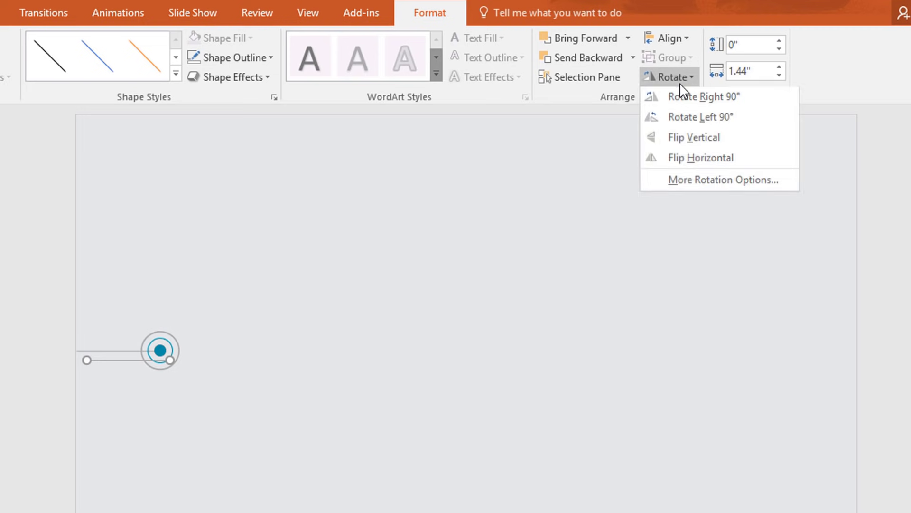
click(690, 100)
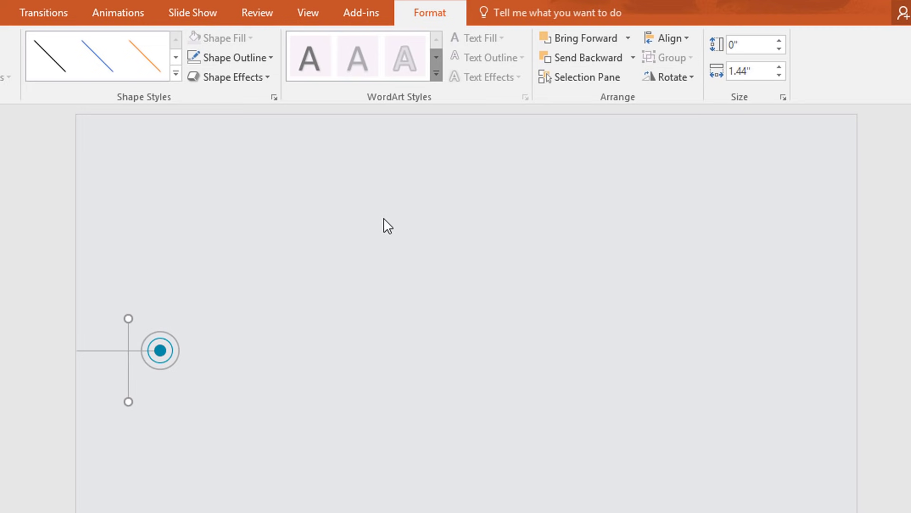
drag(128, 336, 159, 385)
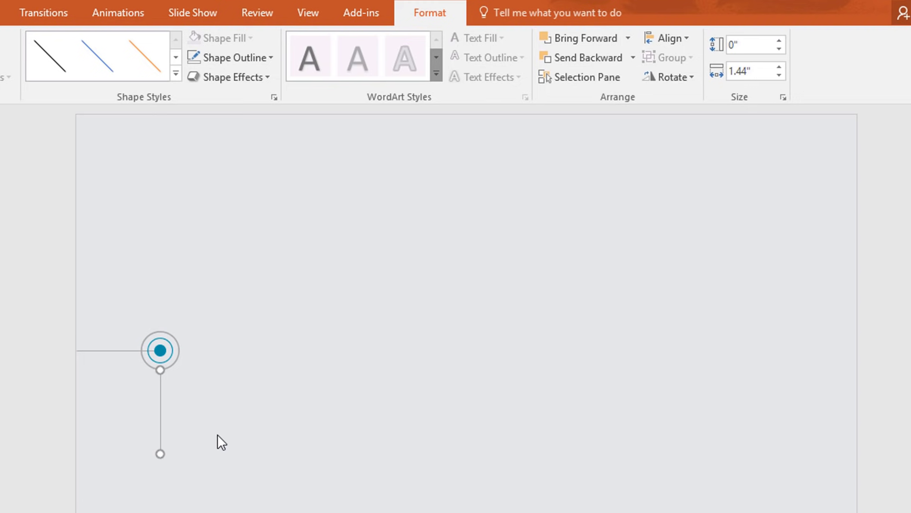
Lengthen the vertical line, colour it blue, and copy the blue dot to its lower end
scroll(222, 442, up, 3)
drag(175, 331, 179, 315)
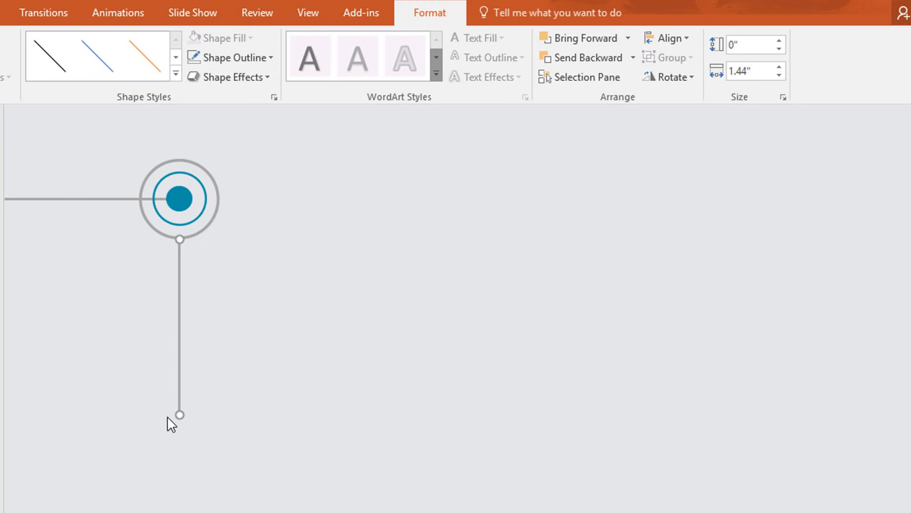
drag(179, 414, 178, 387)
key(F4)
scroll(191, 360, up, 2)
click(248, 179)
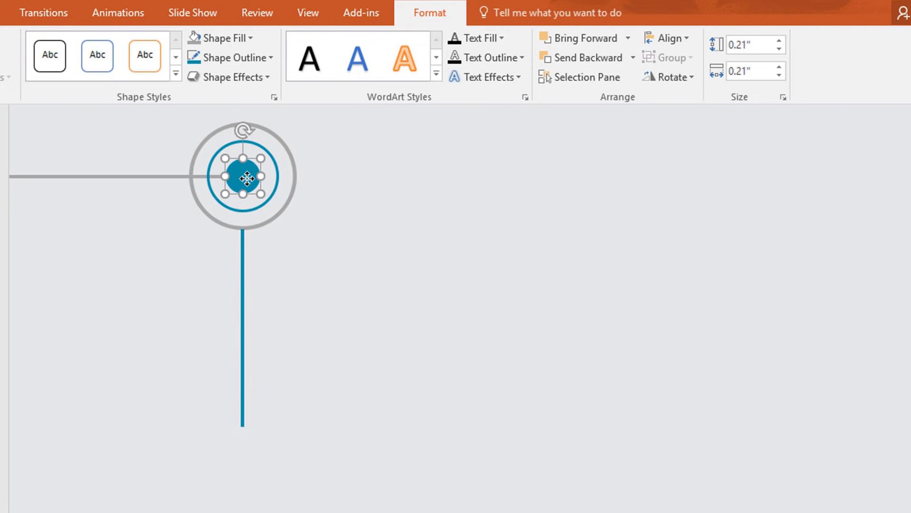
drag(252, 201, 253, 441)
click(543, 187)
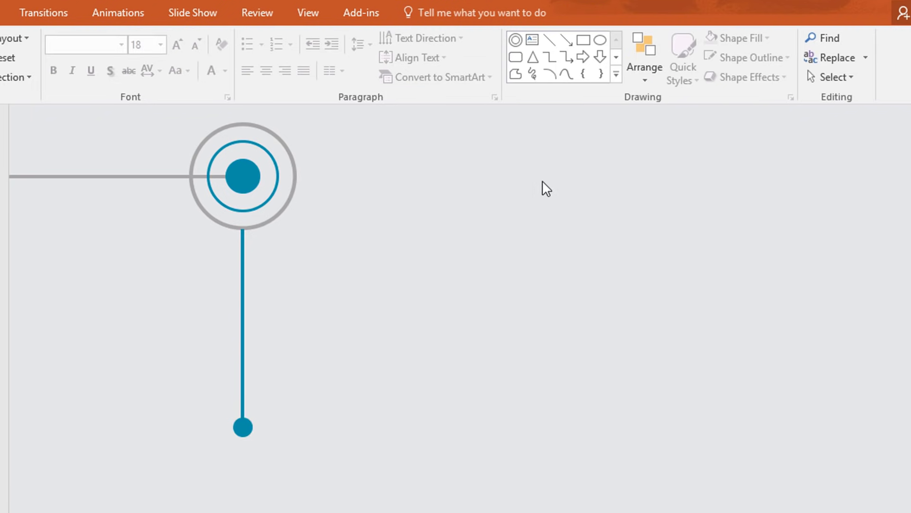
click(551, 75)
Draw an arc over the rings and reshape it to curve from the left side down
drag(347, 236, 385, 273)
drag(385, 238, 344, 208)
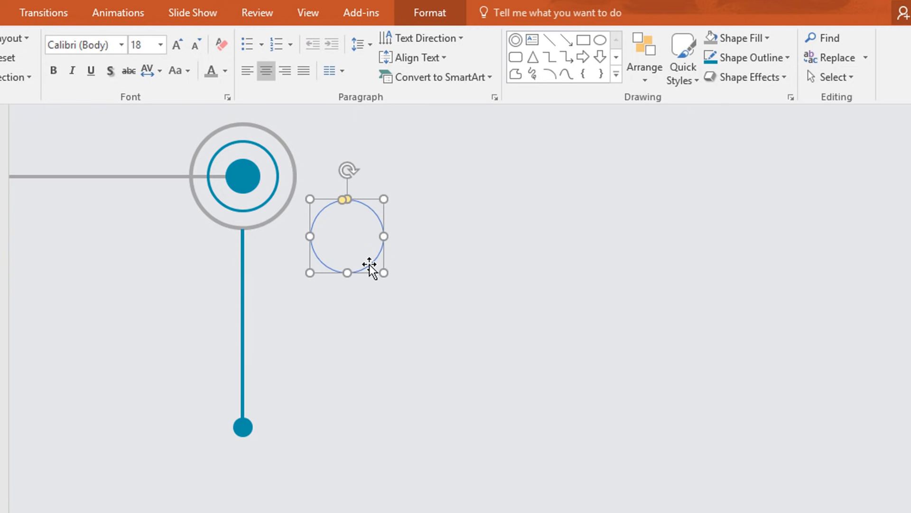
drag(356, 254, 311, 243)
scroll(358, 234, up, 1)
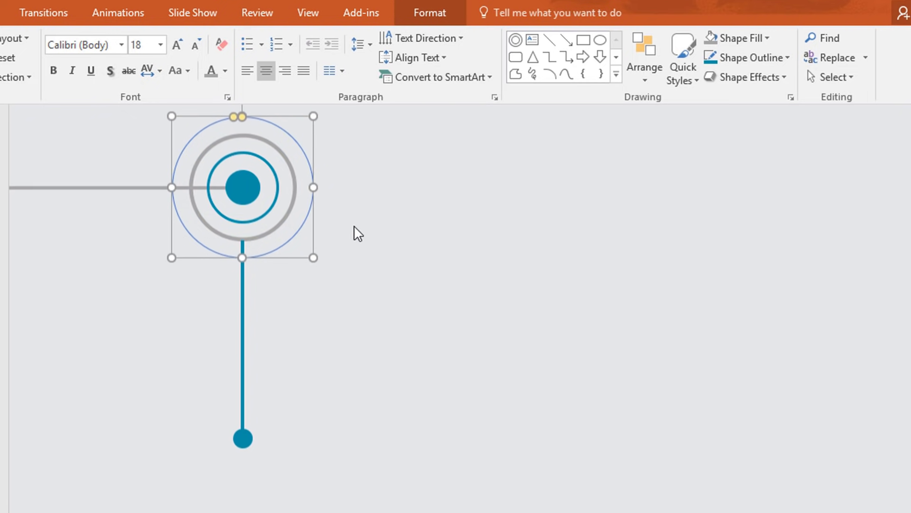
scroll(359, 234, up, 3)
drag(245, 150, 242, 320)
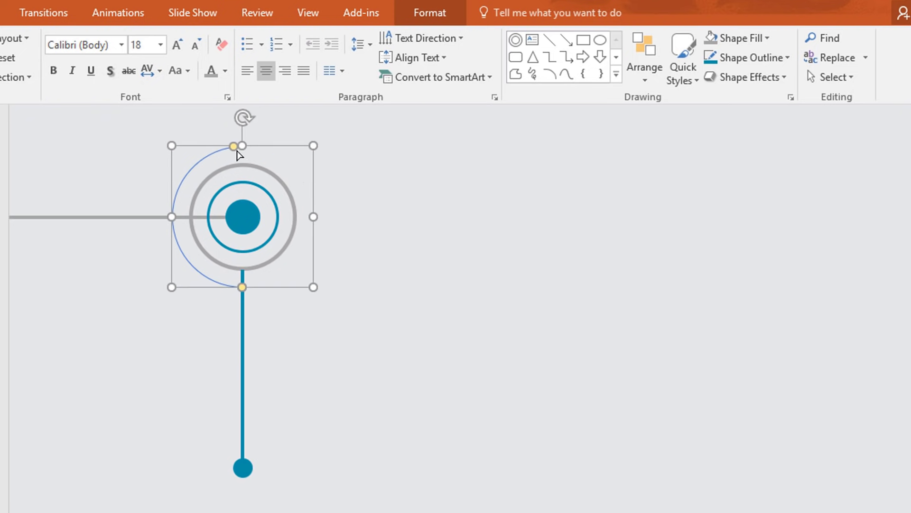
drag(231, 152, 155, 222)
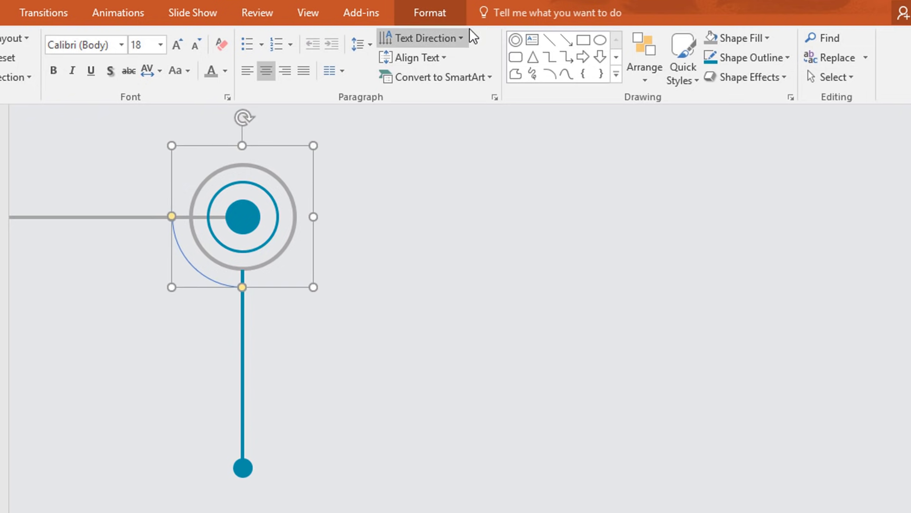
click(443, 7)
Give the arc a grey 1½ pt outline and send it to the back
click(269, 58)
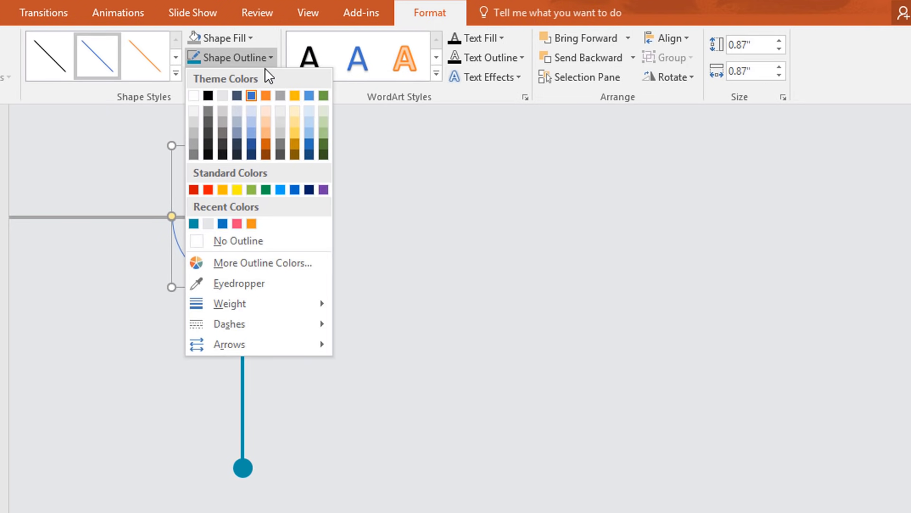
click(193, 143)
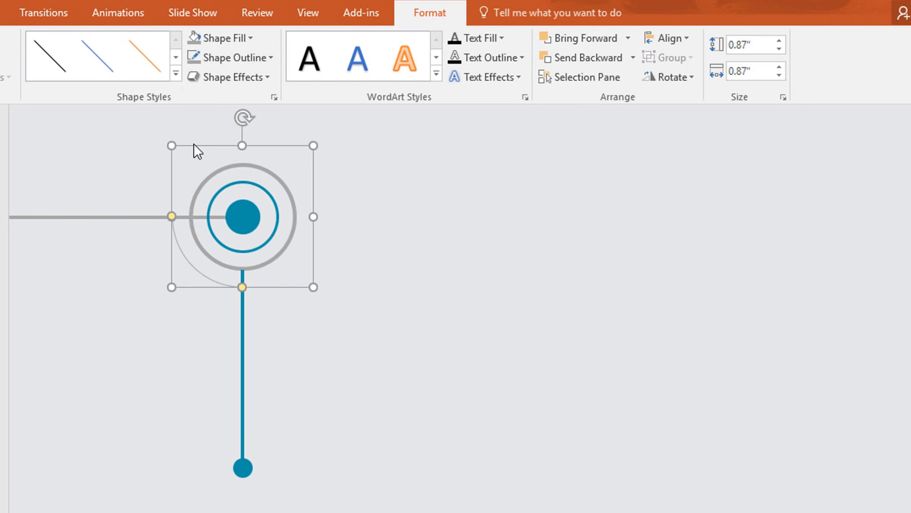
click(244, 59)
mouse_move(319, 303)
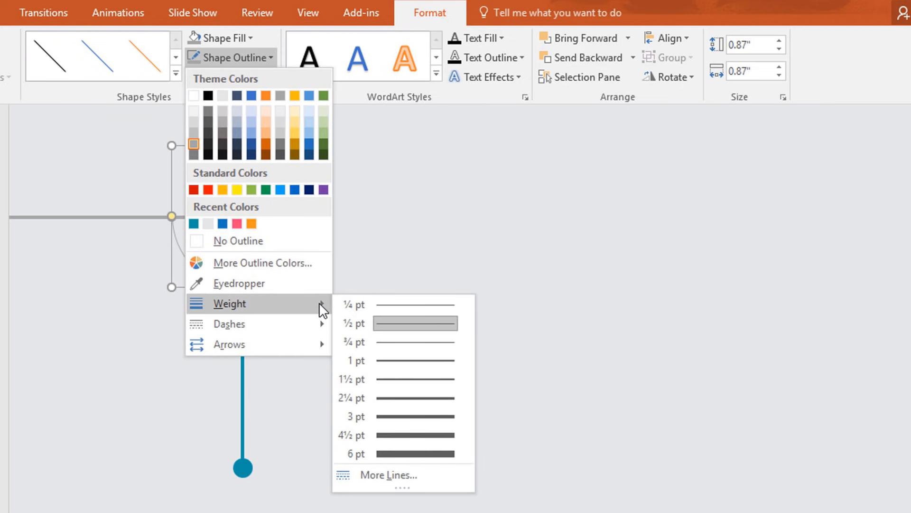
click(414, 380)
right_click(204, 272)
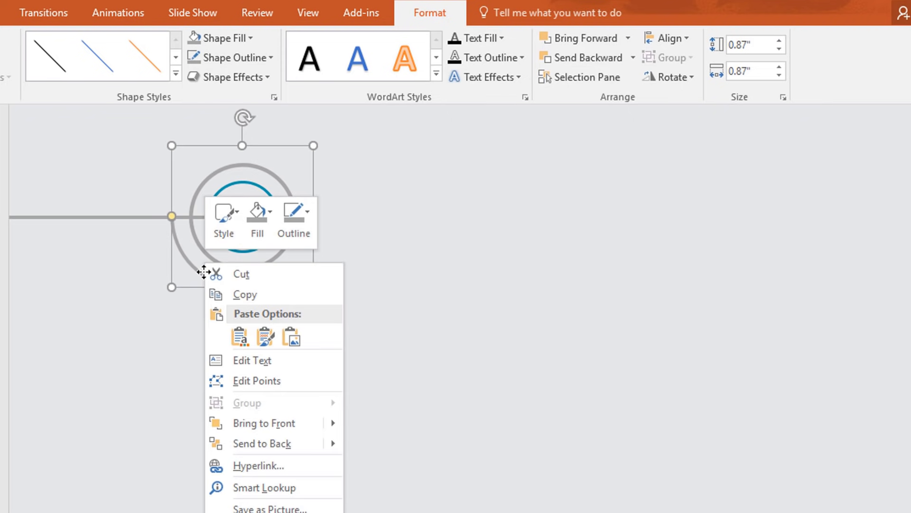
click(264, 443)
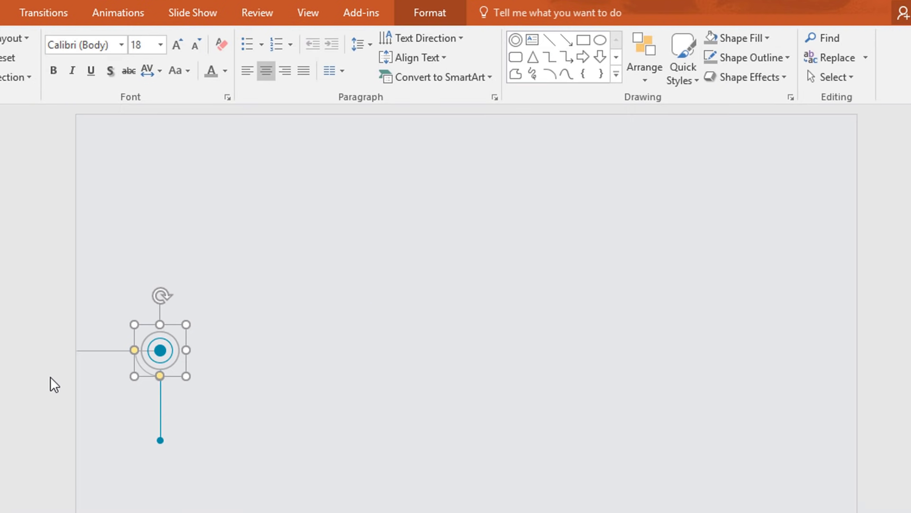
click(53, 383)
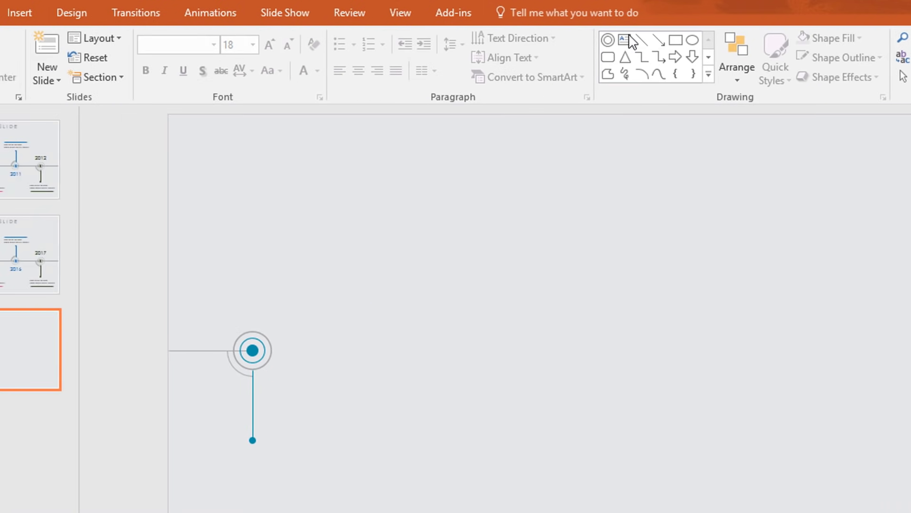
Add a text box above the marker reading 2008 in Century Gothic
click(532, 39)
drag(323, 294, 409, 319)
text(2008)
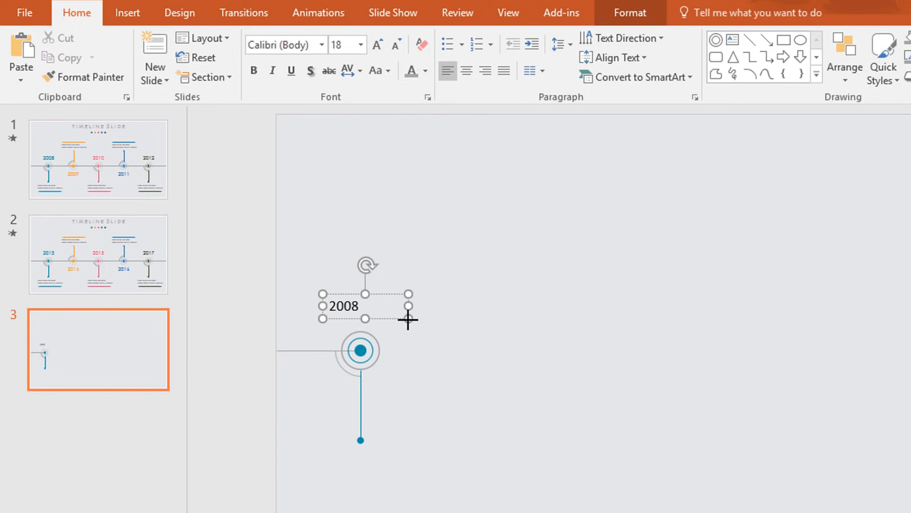
key(ctrl+a)
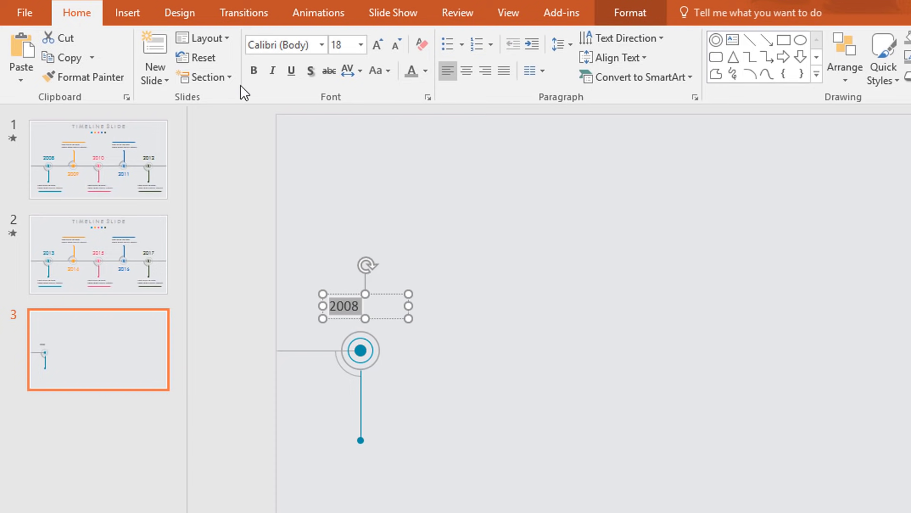
click(294, 45)
text(Century Gothic)
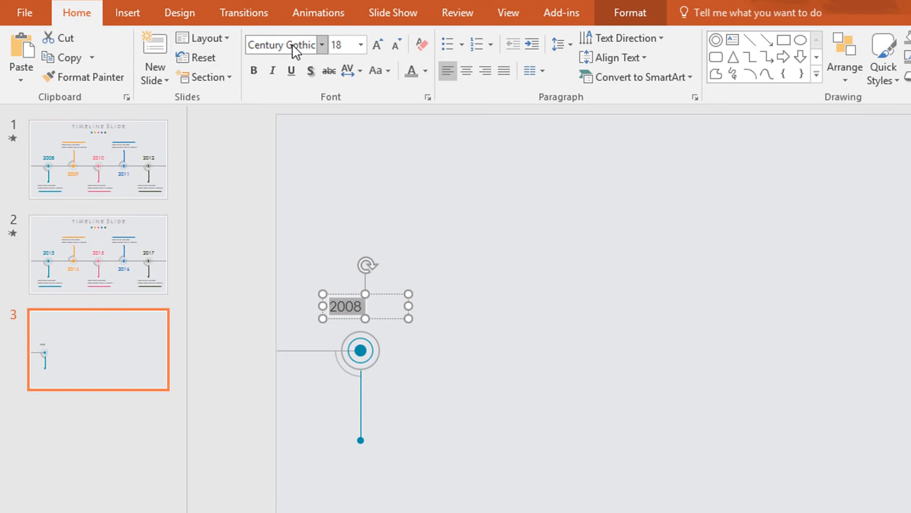
key(Return)
Centre the 2008 label, make it teal 36 pt, and copy it to the line's lower end
click(466, 69)
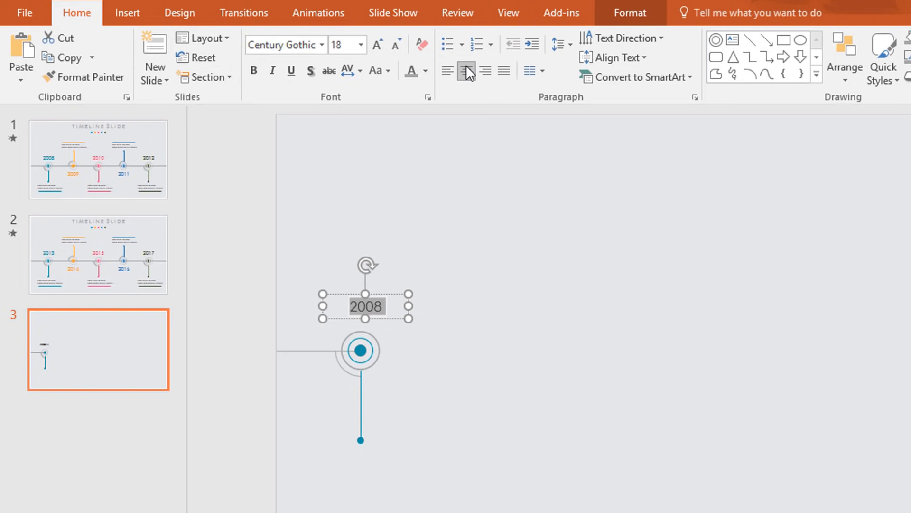
click(425, 72)
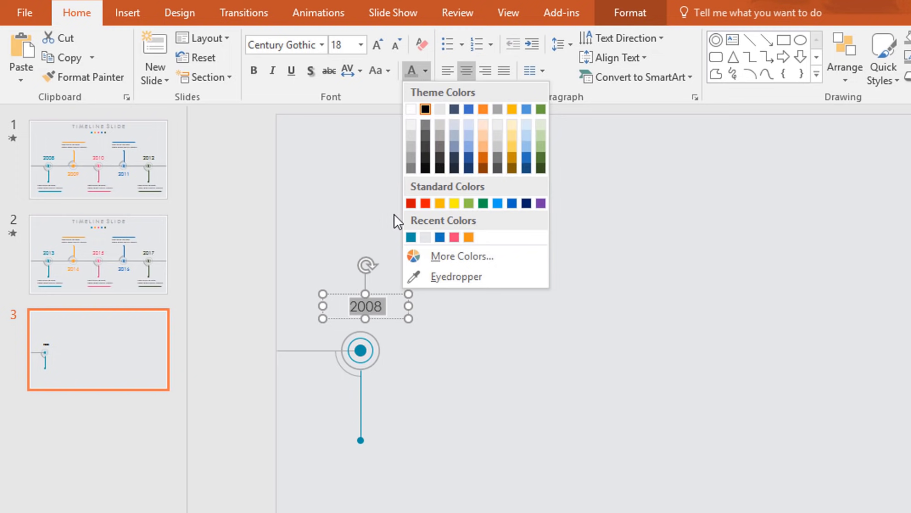
click(410, 237)
click(375, 45)
click(375, 44)
click(375, 45)
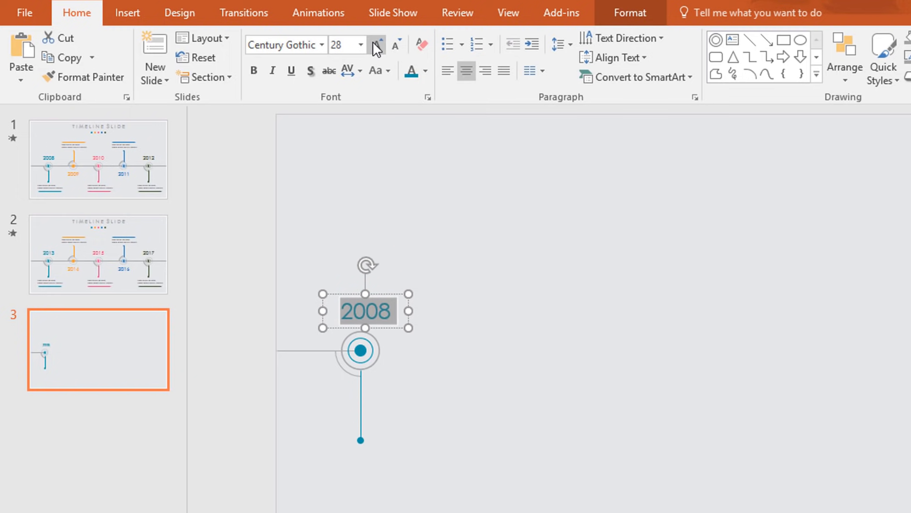
click(375, 44)
click(375, 45)
drag(387, 294, 383, 290)
drag(389, 337, 395, 496)
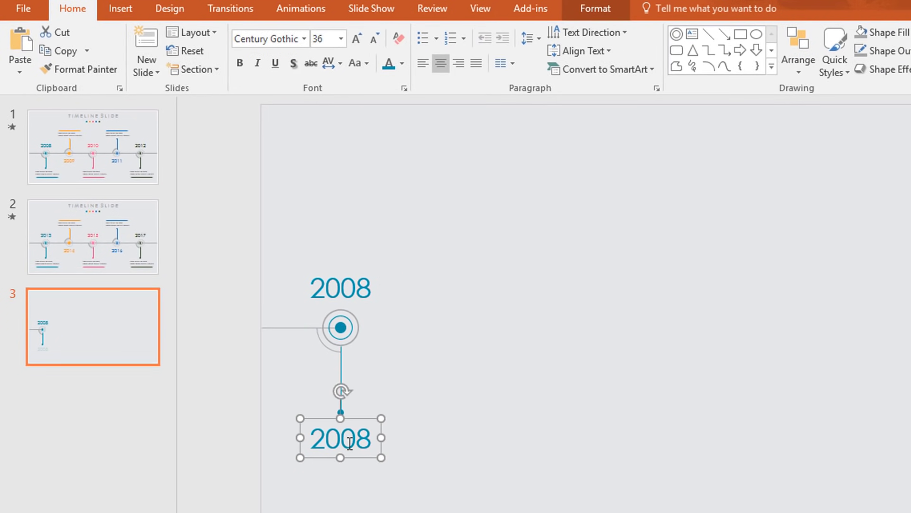
click(350, 443)
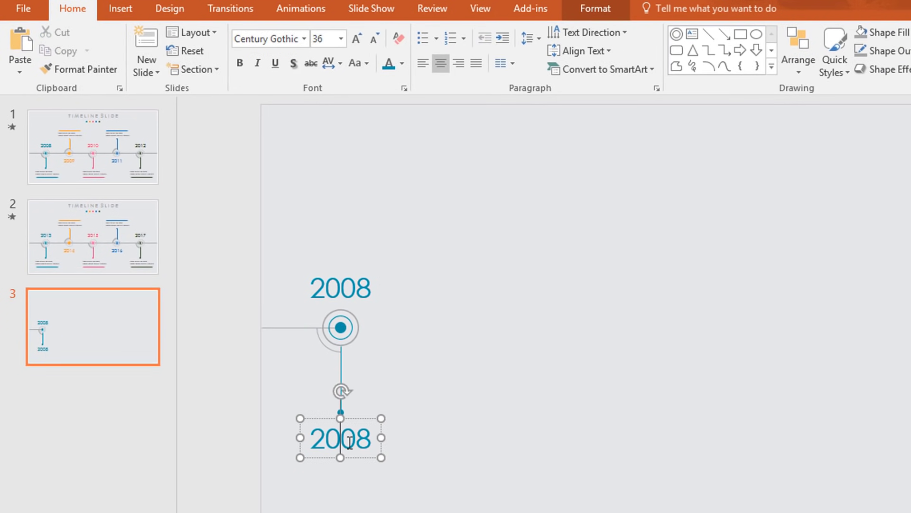
Paste 'YOU NEED TO ADD YOUR OWN BULLET POINTS' over the copy, wrap it on two lines, and copy the vertical line
key(ctrl+a)
text(YOU NEED TO ADD YOUR OWN BULLET POINTS)
mouse_move(382, 453)
mouse_down()
mouse_move(455, 452)
mouse_move(397, 450)
mouse_up()
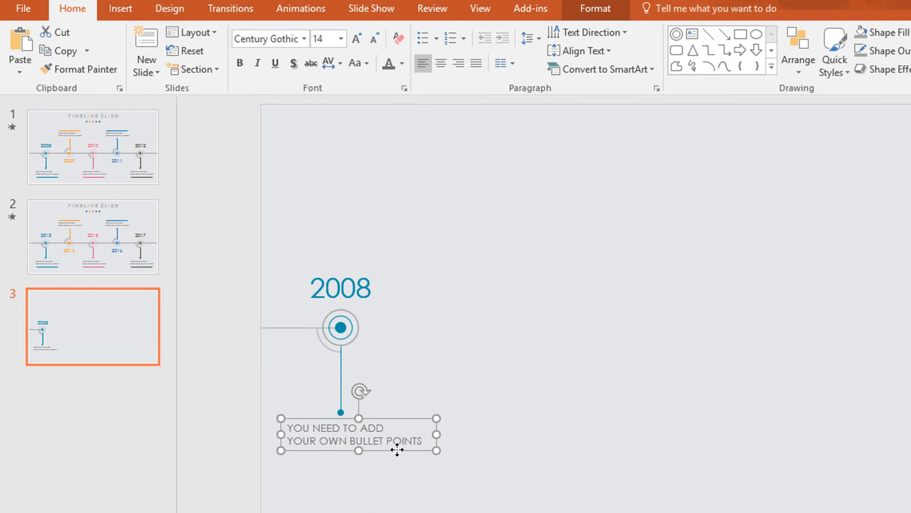
click(342, 378)
drag(343, 378, 352, 387)
Rotate the copied line right 90° to horizontal and place it under the caption
click(587, 12)
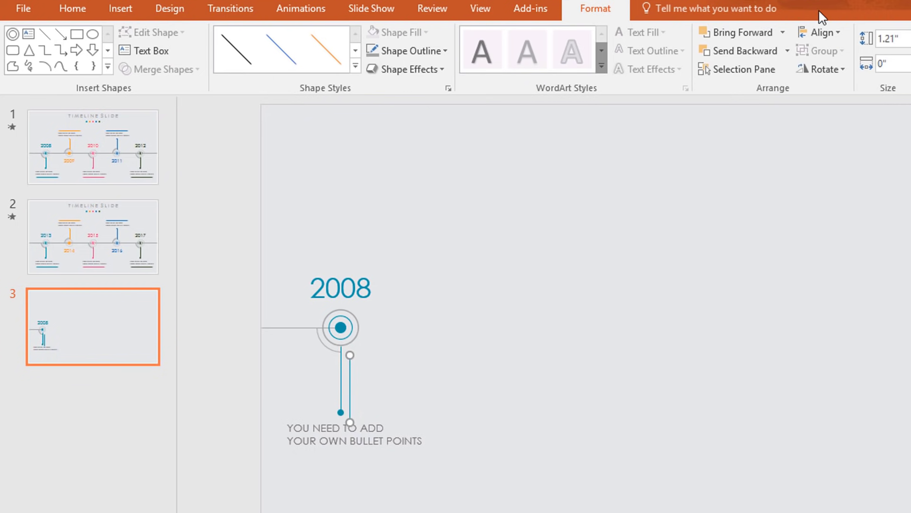
click(834, 69)
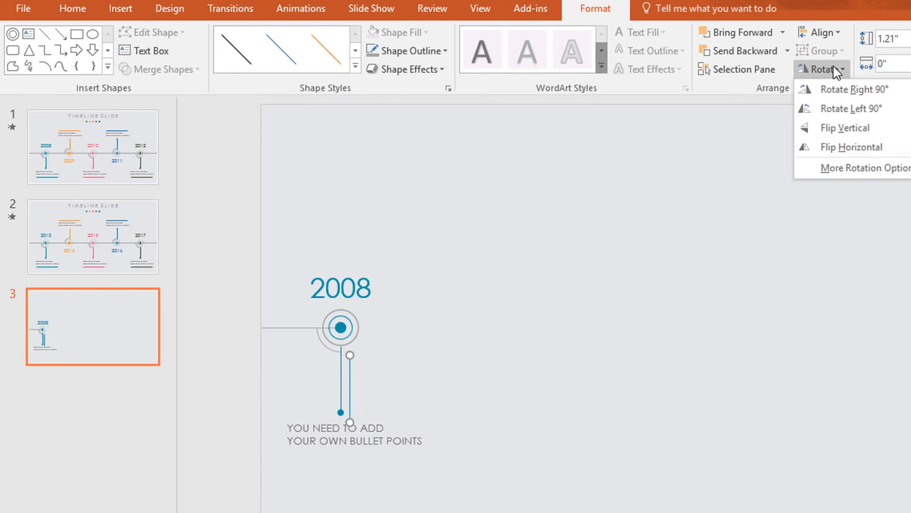
click(846, 89)
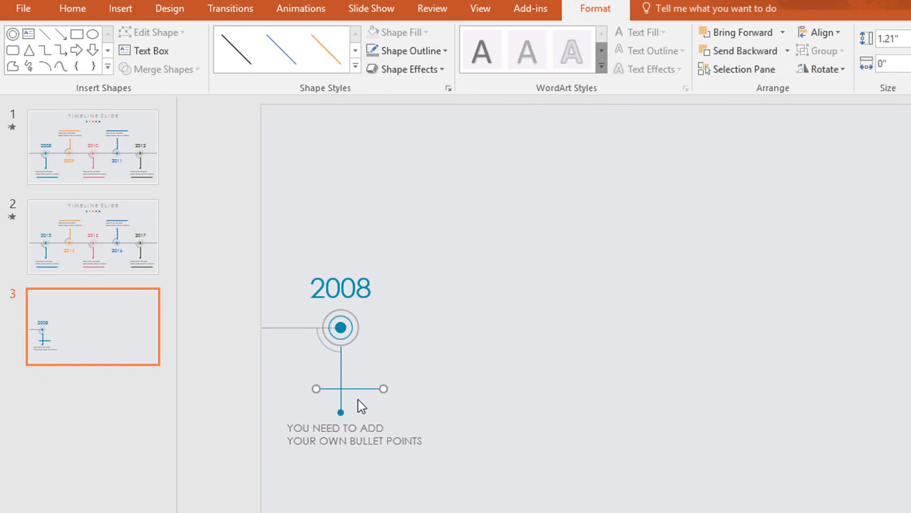
drag(364, 388, 409, 460)
click(458, 435)
Copy the grey timeline line to the marker's right, stretch it, and send it to back
double_click(285, 327)
ctrl+drag(288, 331, 367, 331)
drag(424, 328, 479, 328)
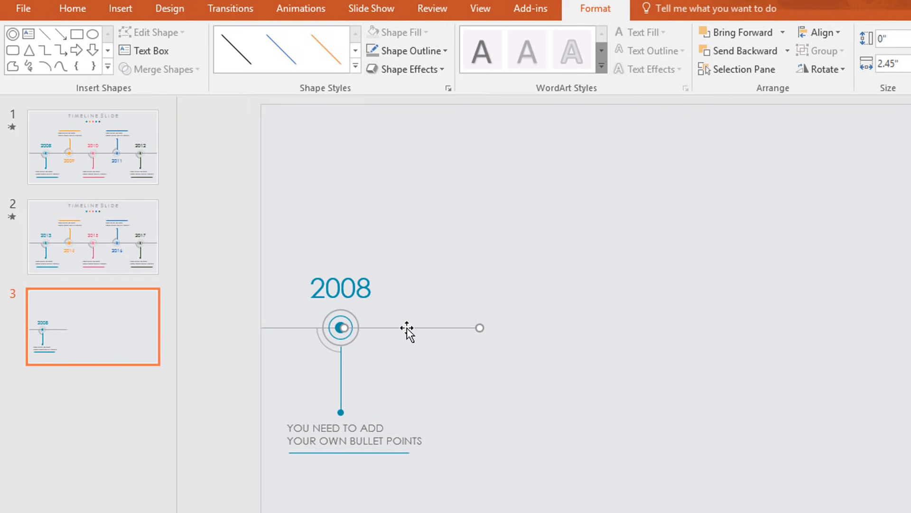
right_click(407, 328)
click(458, 215)
click(491, 432)
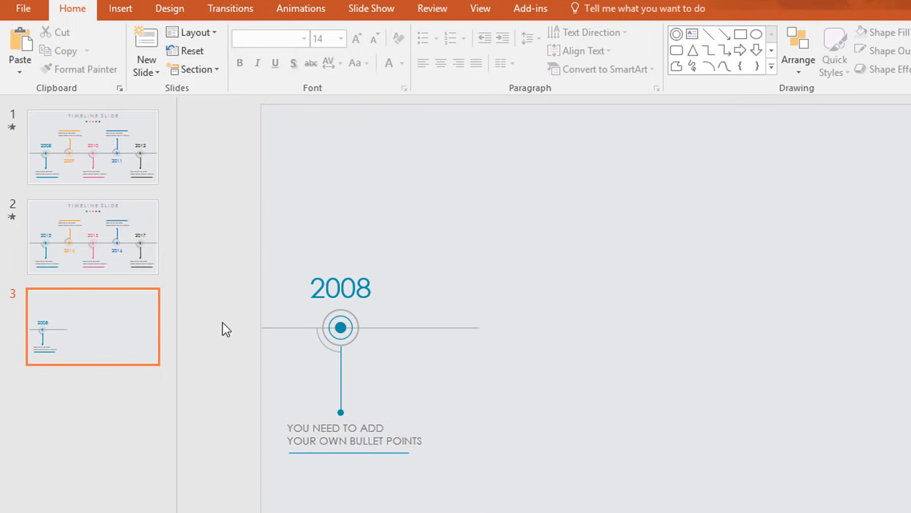
Select all parts of the 2008 milestone and Ctrl-drag a copy to the right
drag(258, 189, 445, 512)
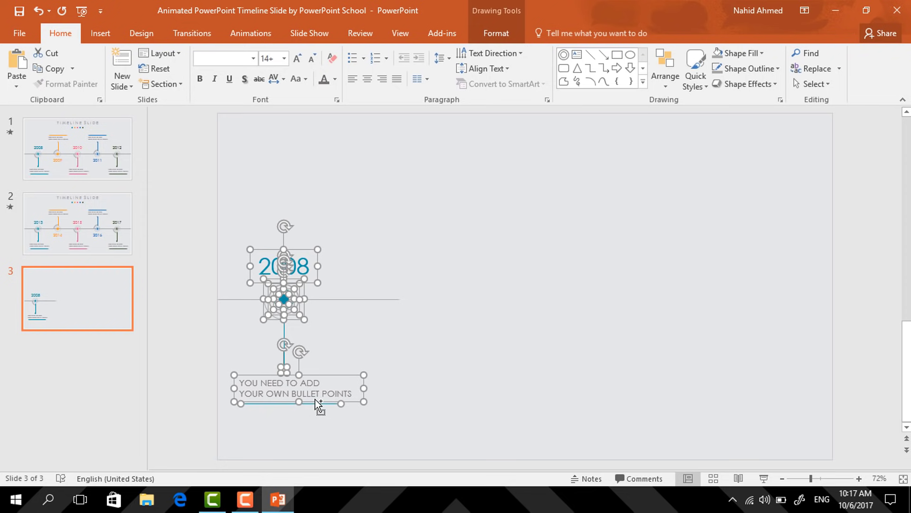
drag(317, 401, 434, 394)
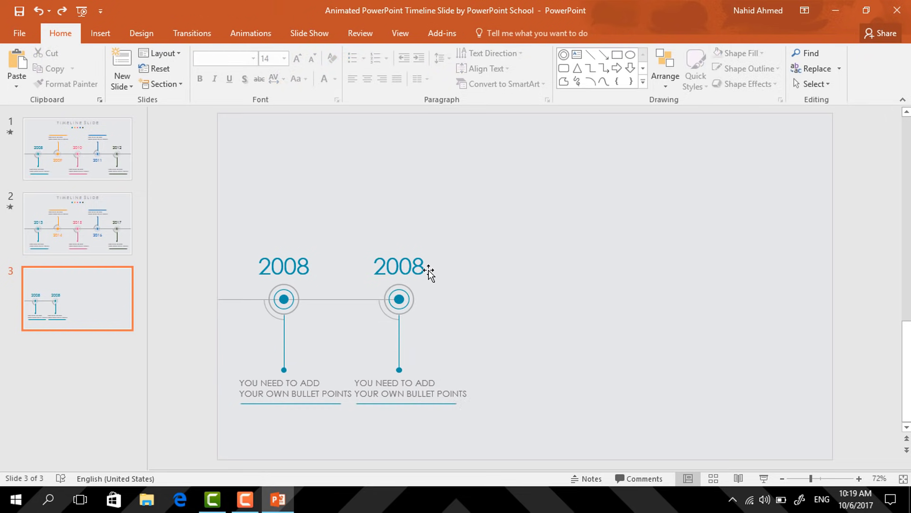
click(429, 272)
Move the second 2008 year label down, and its vertical line and dot above the circle
drag(420, 283, 421, 435)
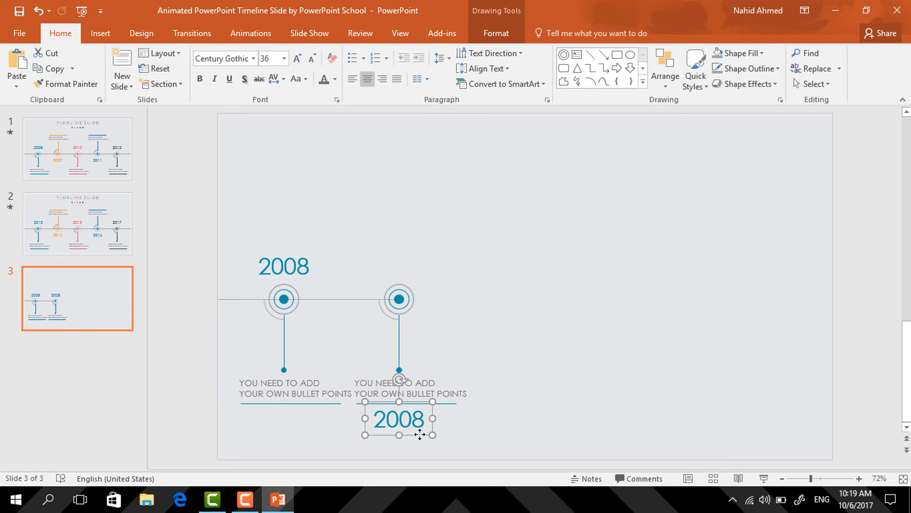
click(400, 334)
drag(398, 336, 406, 267)
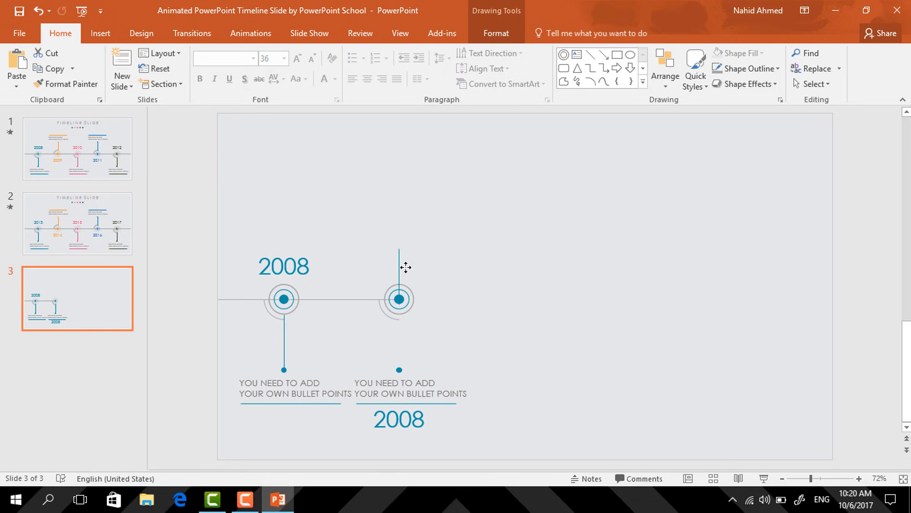
click(399, 369)
scroll(475, 428, up, 3)
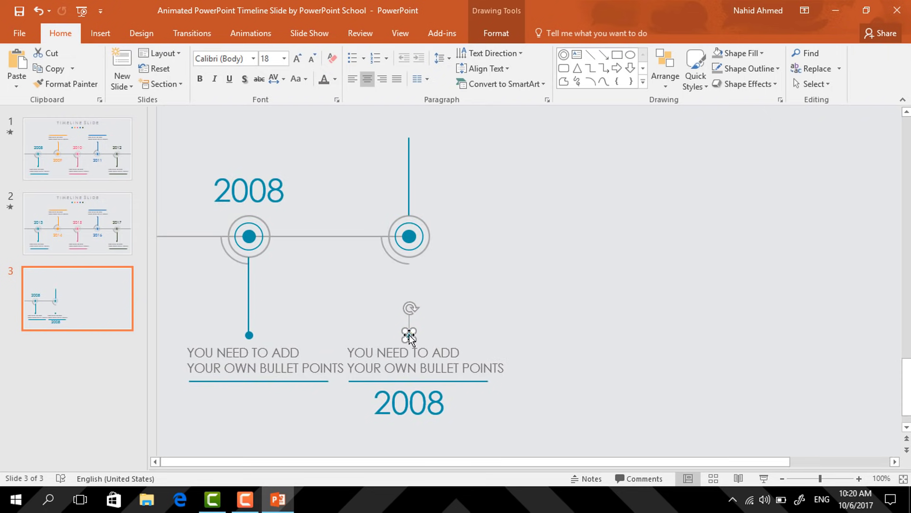
drag(409, 336, 408, 135)
click(491, 213)
Set the year label just below the circle, with the bullet text and blue underline above the line
scroll(468, 380, down, 3)
click(426, 433)
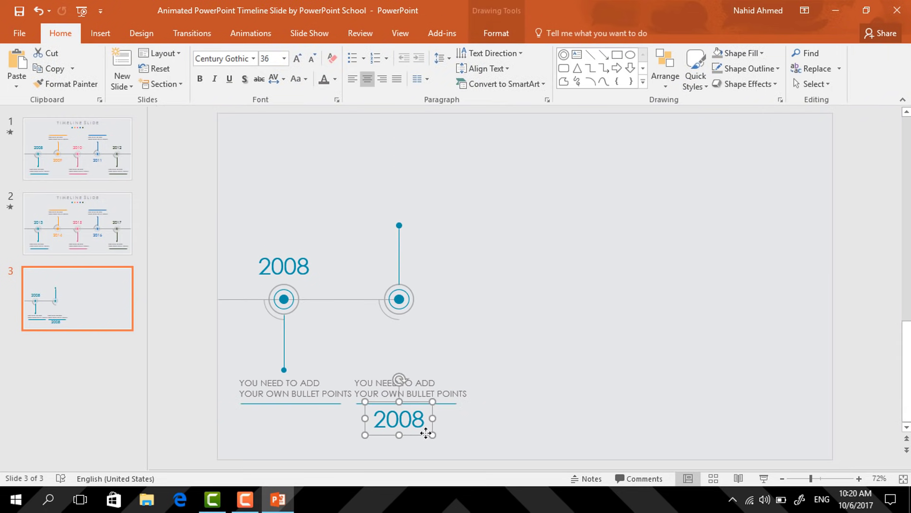
drag(425, 433, 426, 347)
drag(472, 393, 471, 219)
drag(424, 403, 408, 191)
click(568, 227)
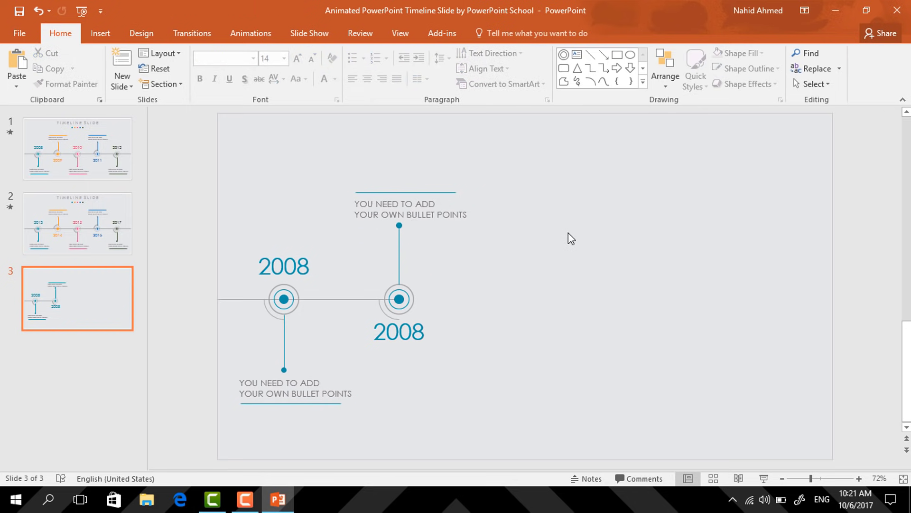
click(384, 312)
drag(403, 255, 439, 293)
Extend the grey timeline line with a copy sent behind the markers
click(440, 292)
mouse_move(345, 302)
mouse_down()
mouse_move(464, 291)
mouse_move(461, 303)
mouse_up()
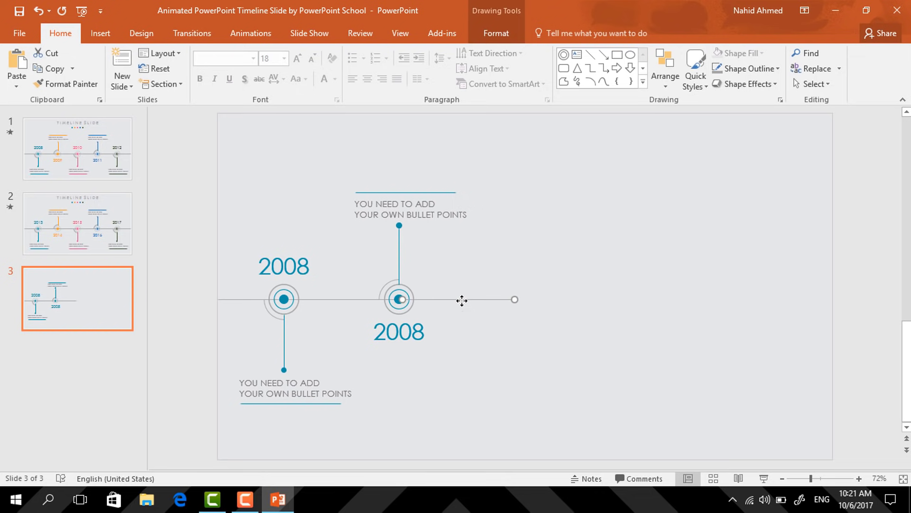
right_click(462, 300)
click(499, 209)
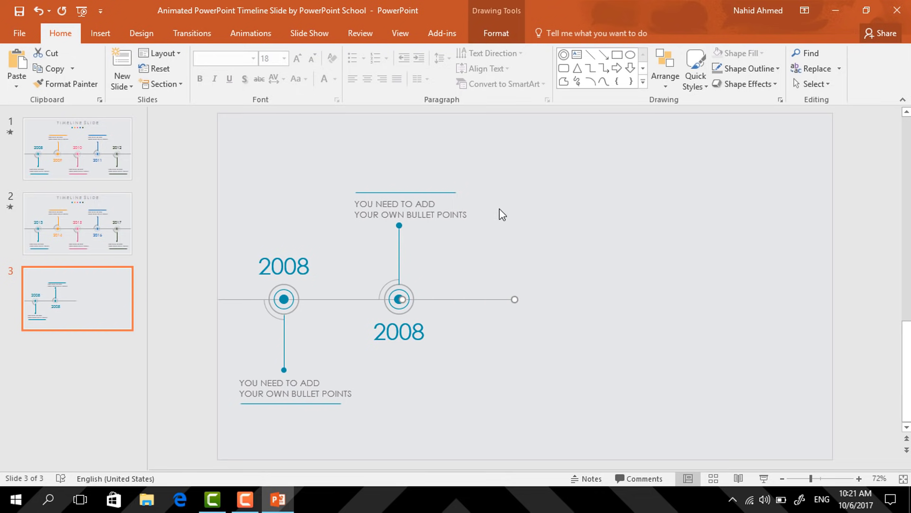
click(441, 277)
Copy the first 2008 marker further right as a third marker, and extend the line behind it
drag(222, 228, 369, 431)
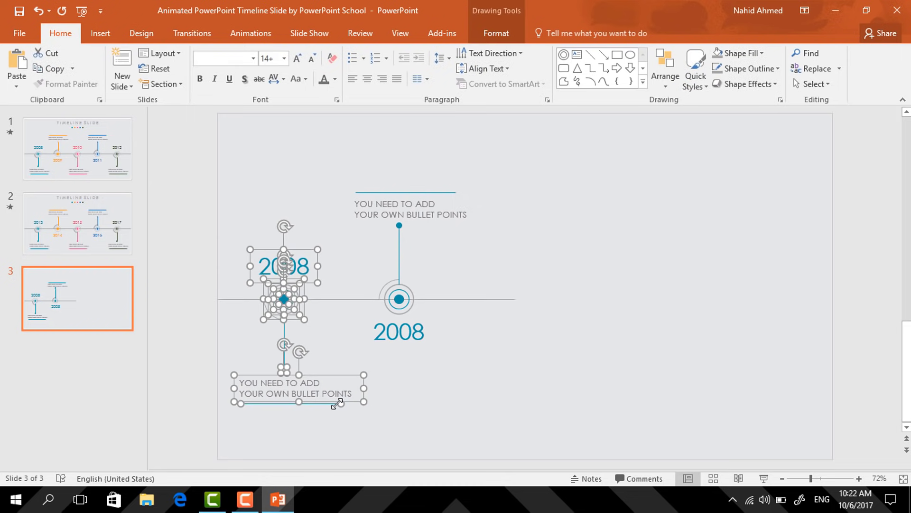
drag(321, 402, 551, 392)
click(671, 310)
mouse_move(449, 300)
mouse_down()
mouse_move(574, 287)
mouse_move(563, 282)
mouse_move(567, 300)
mouse_up()
right_click(567, 302)
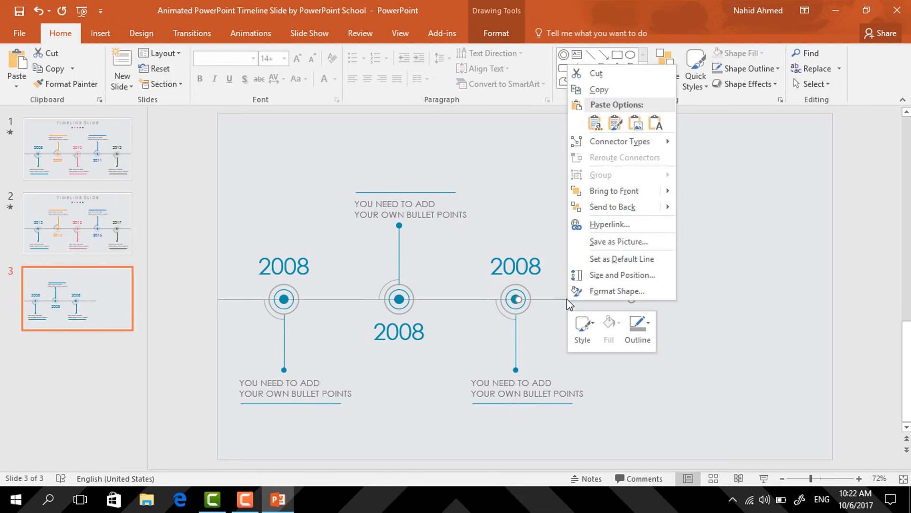
click(592, 200)
Copy the flipped second marker right as a fourth marker, and stretch the line past it
mouse_move(317, 150)
mouse_down()
mouse_move(498, 400)
mouse_move(490, 400)
mouse_up()
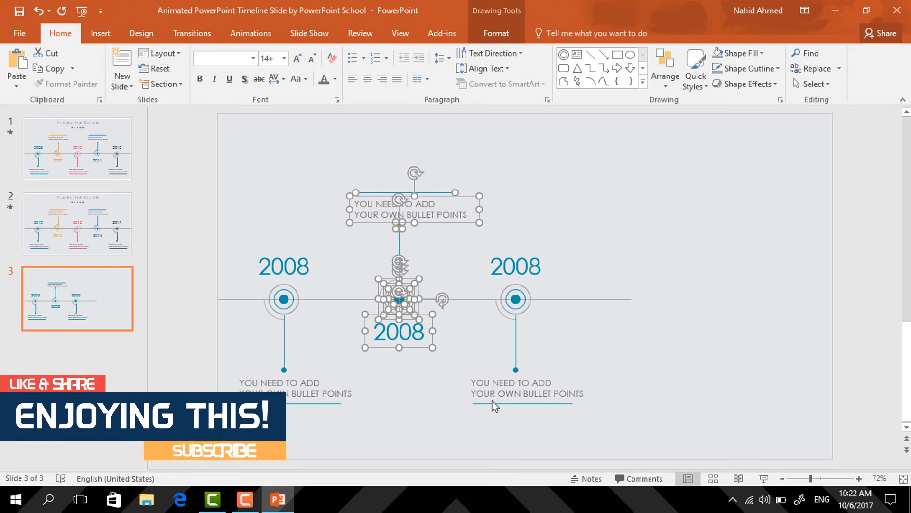
drag(416, 346, 647, 373)
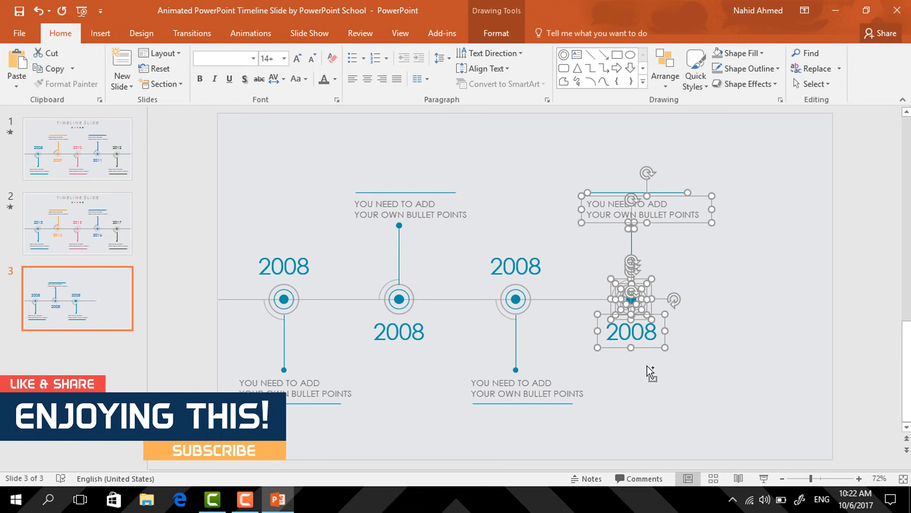
click(661, 411)
click(560, 299)
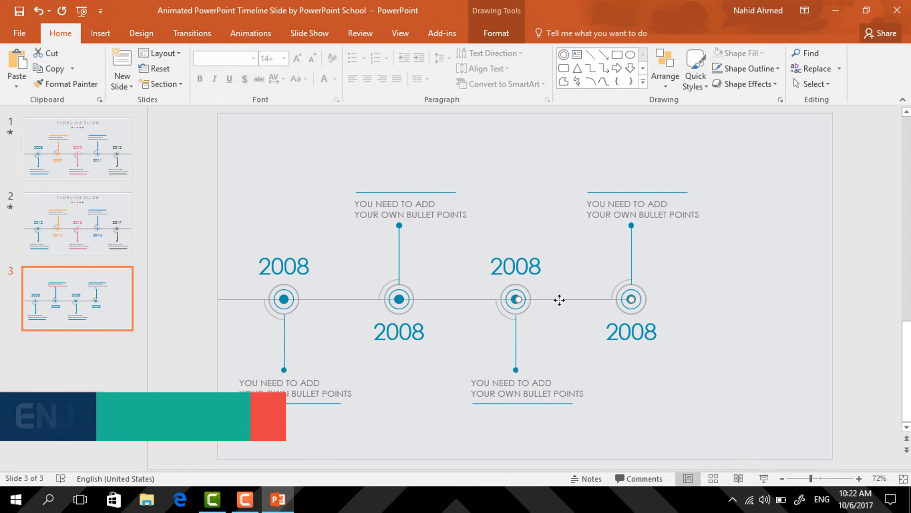
drag(560, 300, 682, 326)
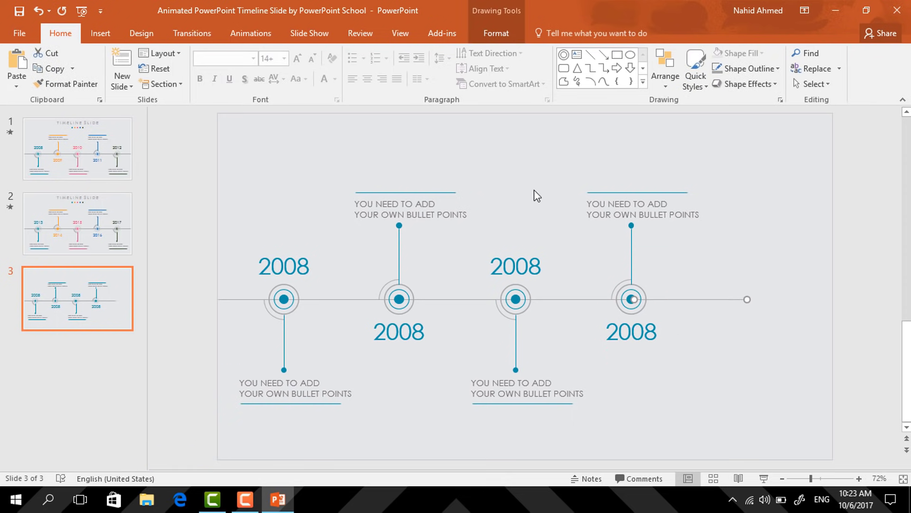
Copy the third marker to the far right as the fifth 2008 marker
click(535, 190)
drag(436, 152, 600, 429)
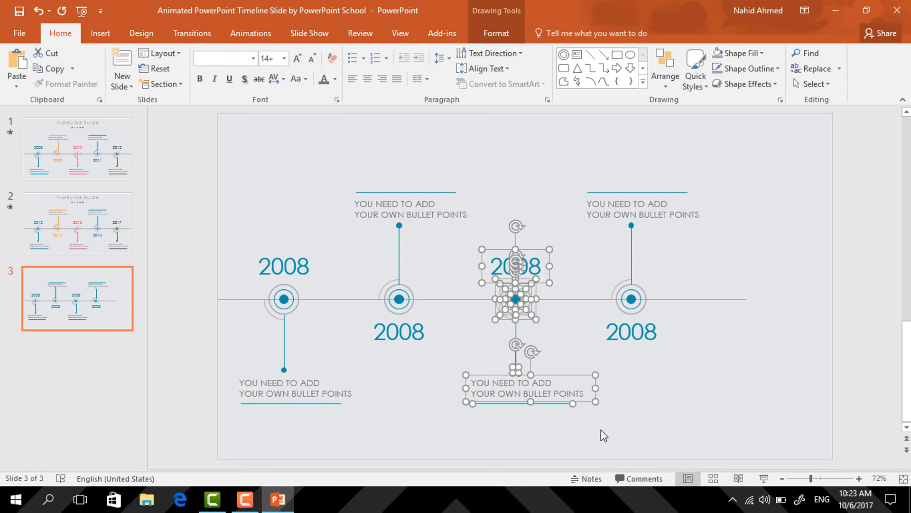
drag(558, 383, 783, 384)
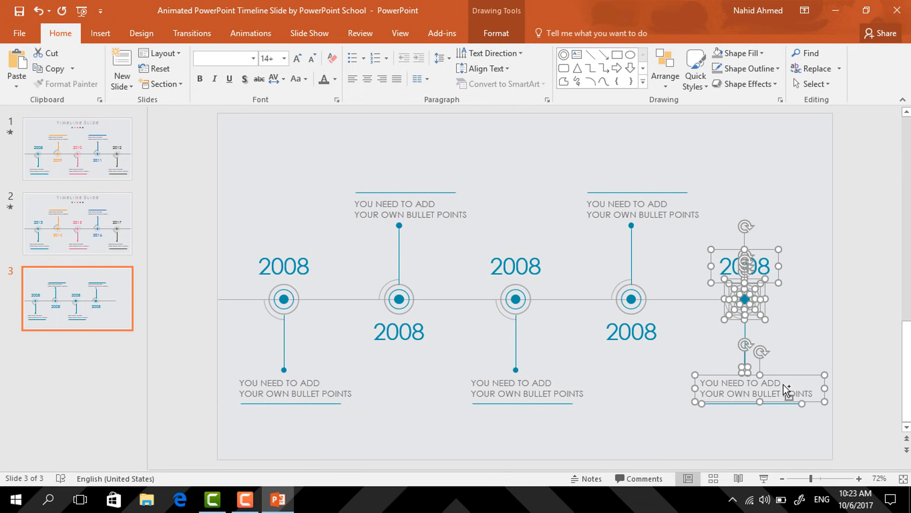
click(799, 423)
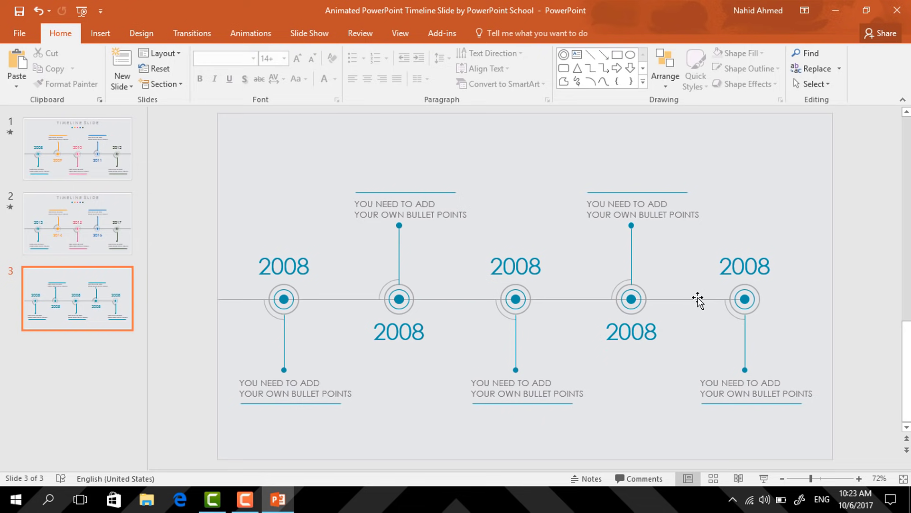
key(ctrl+z)
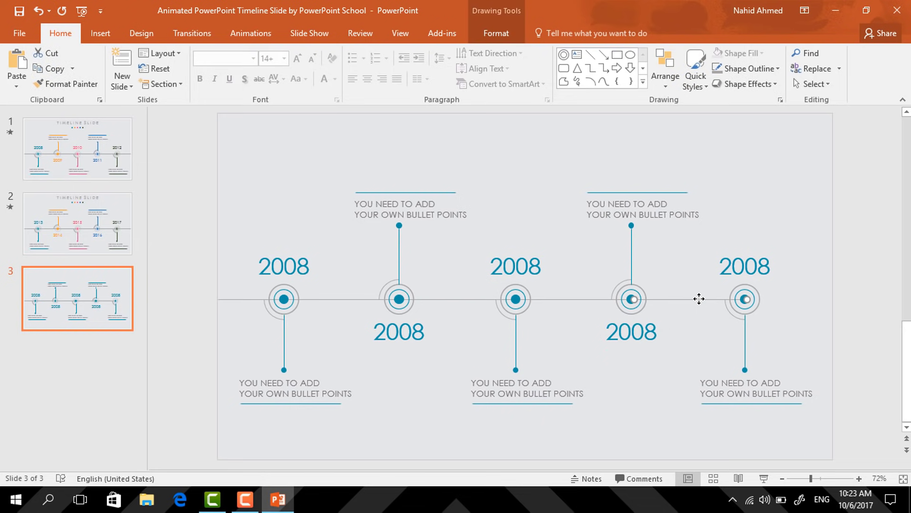
Extend the timeline line to the slide's right edge and send it behind the markers
drag(738, 307, 802, 301)
drag(857, 299, 833, 299)
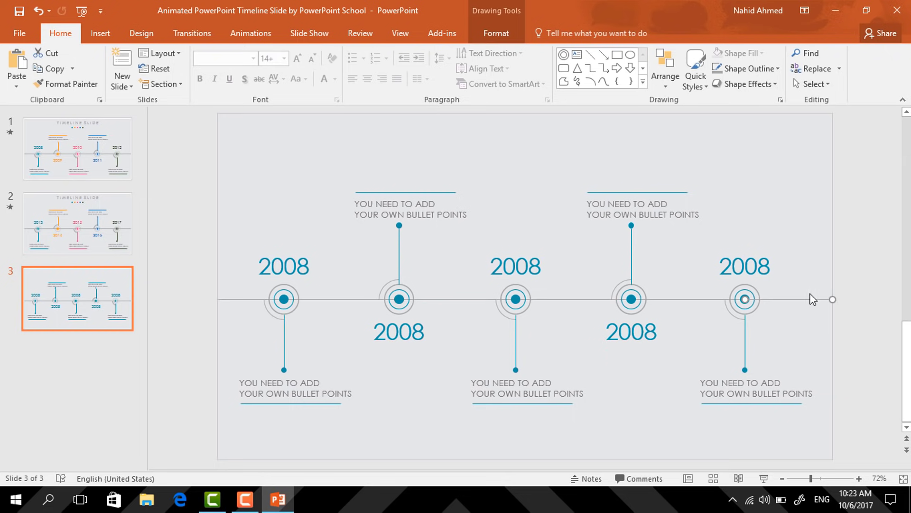
right_click(806, 301)
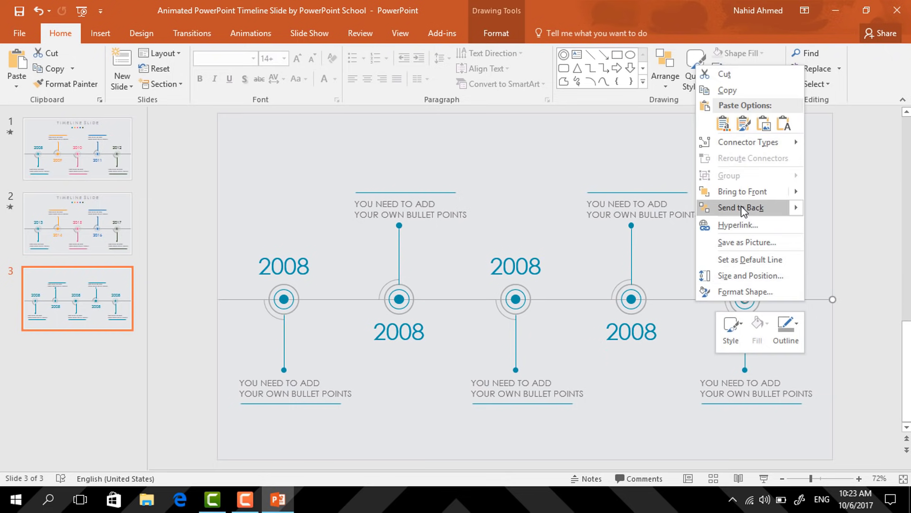
click(800, 259)
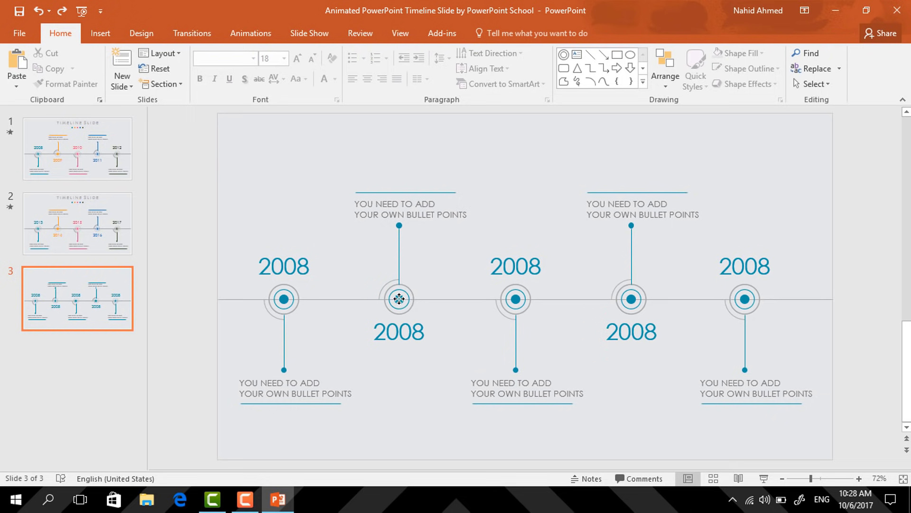
click(399, 299)
scroll(465, 349, up, 5)
Colour the second marker's centre dot orange and remove the ring's fill
click(496, 32)
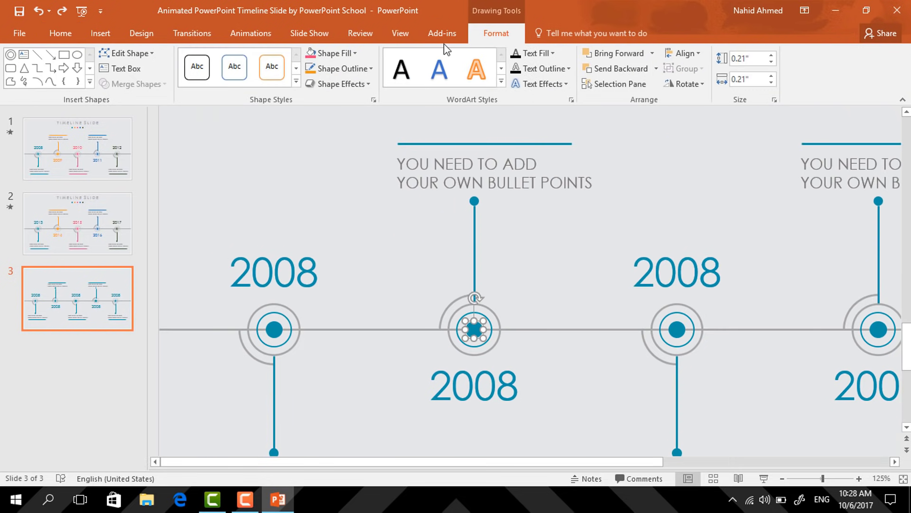
click(353, 54)
click(323, 185)
click(477, 325)
click(479, 314)
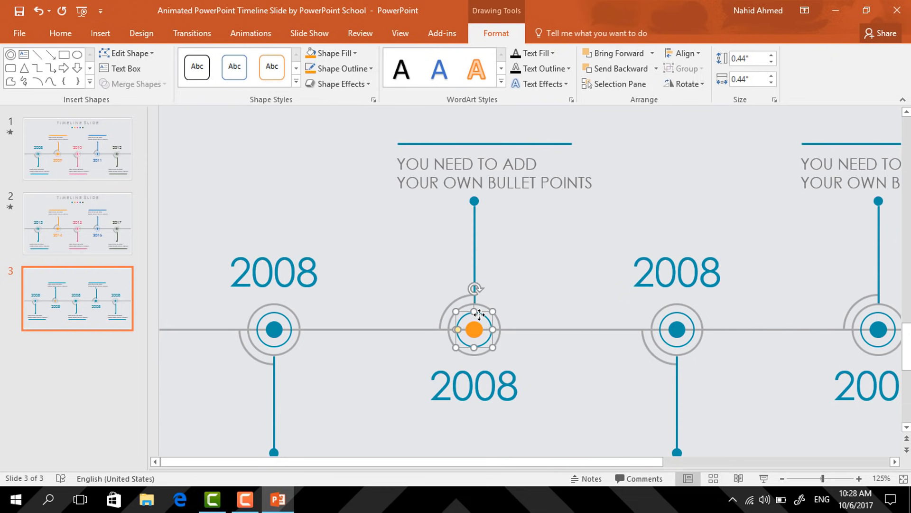
click(344, 53)
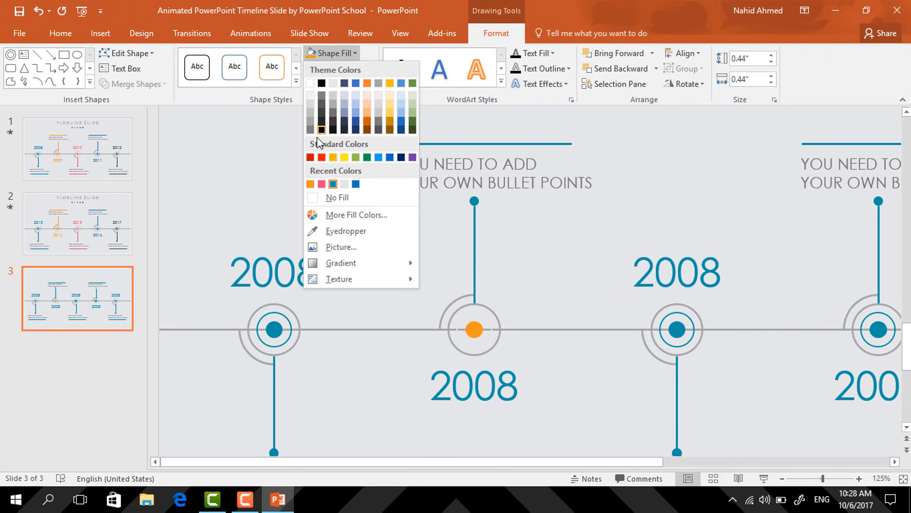
click(313, 196)
Make the second marker's vertical line, top dot and underline orange
click(473, 221)
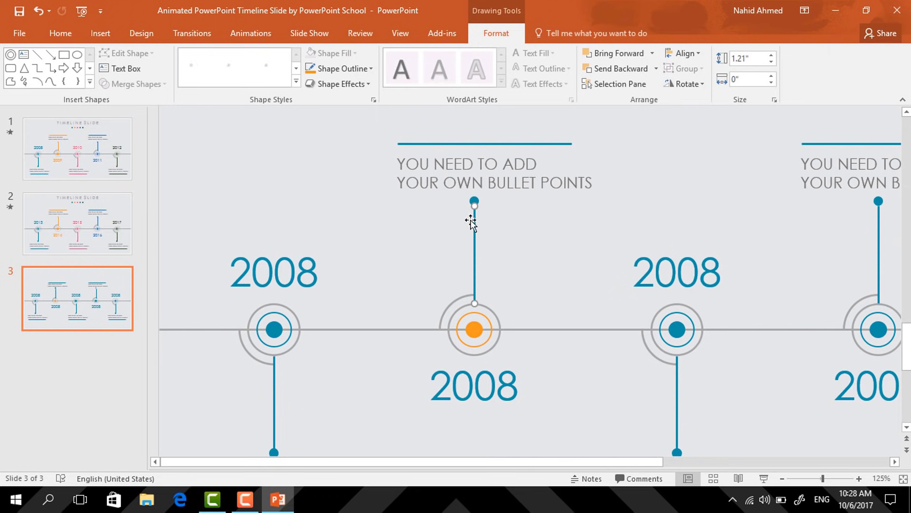
click(309, 68)
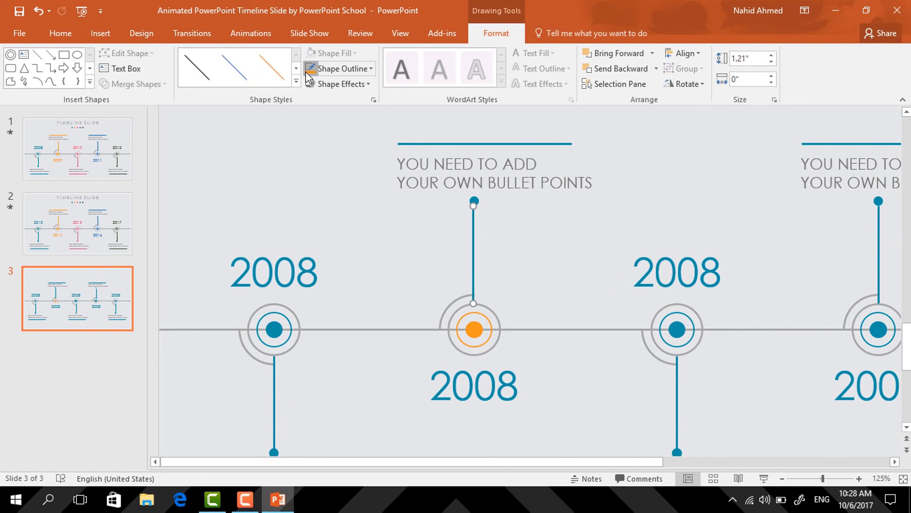
click(474, 200)
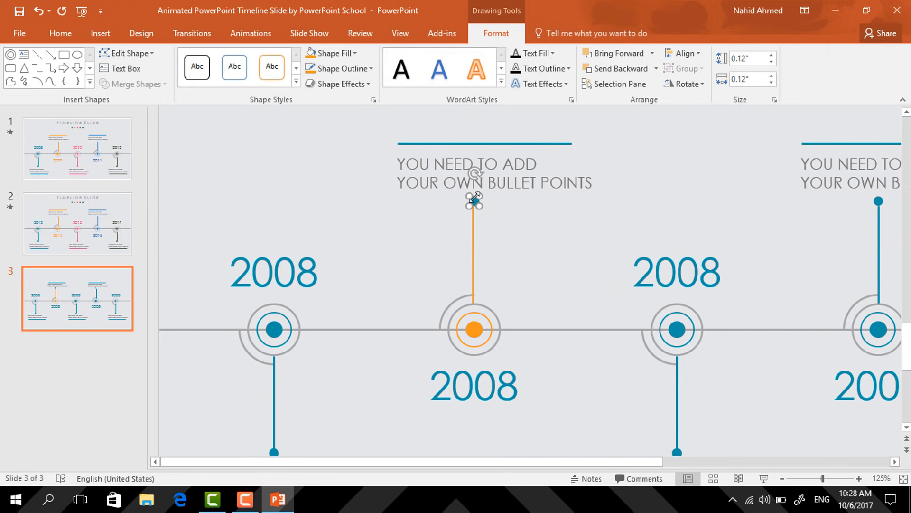
click(309, 58)
click(413, 142)
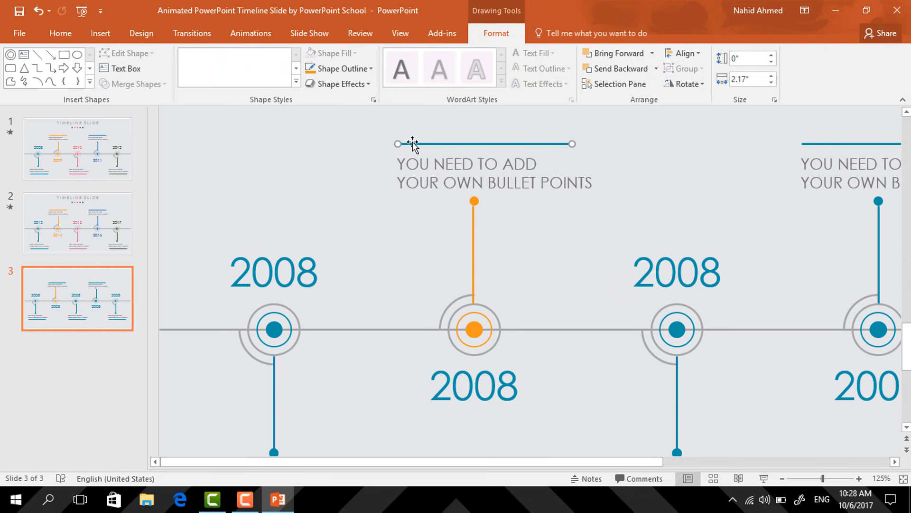
click(309, 68)
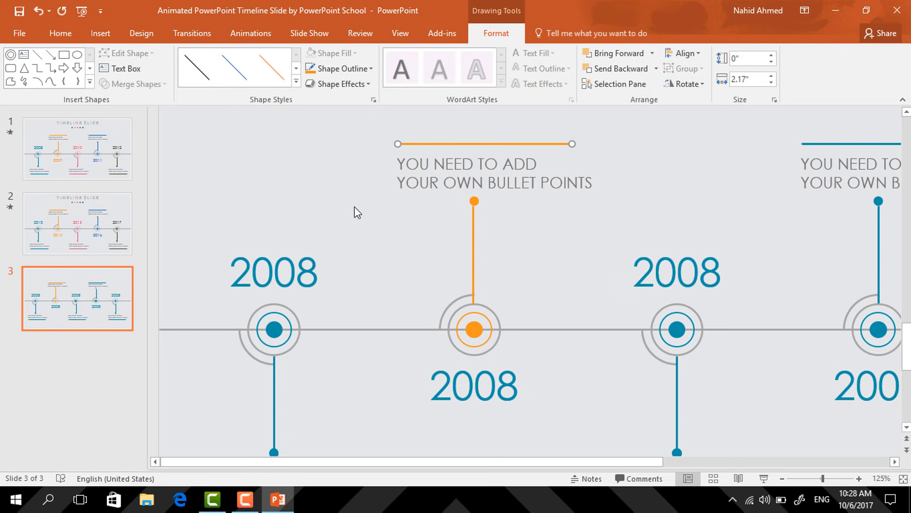
Change the lower 2008 year label's text colour to orange
click(457, 394)
double_click(457, 394)
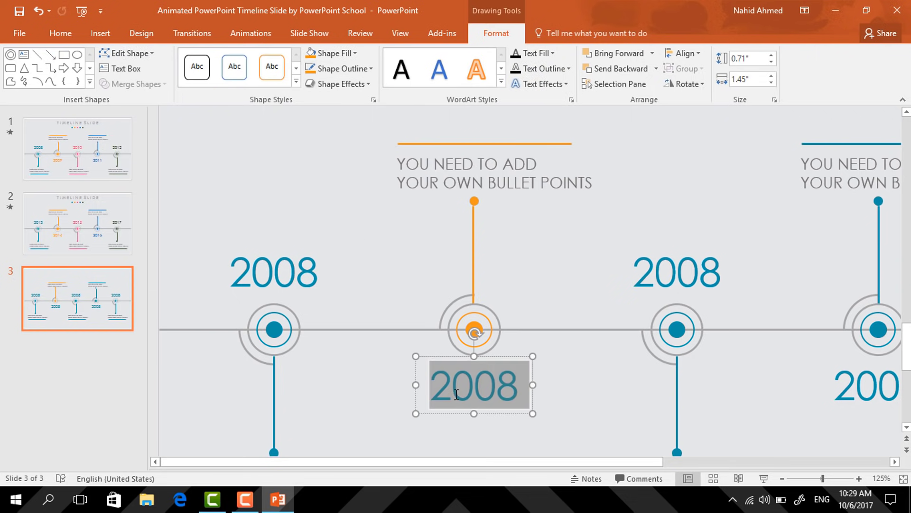
click(62, 35)
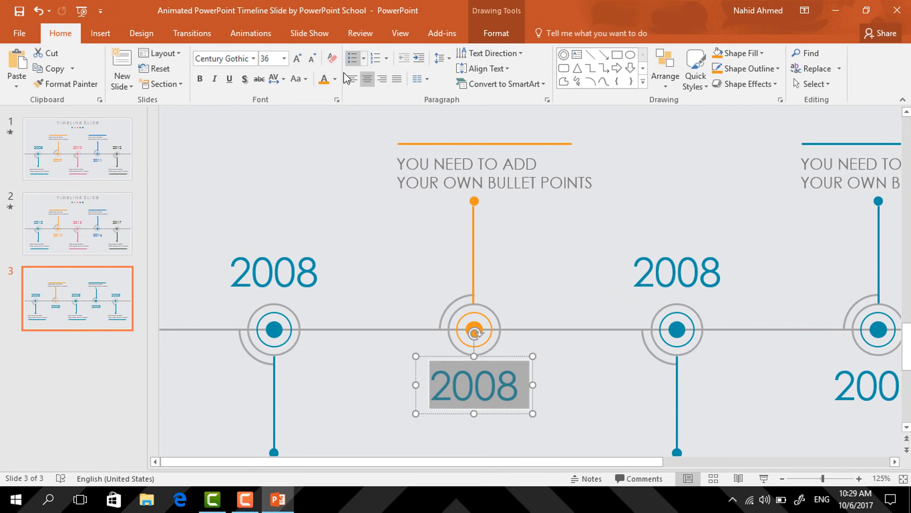
click(325, 84)
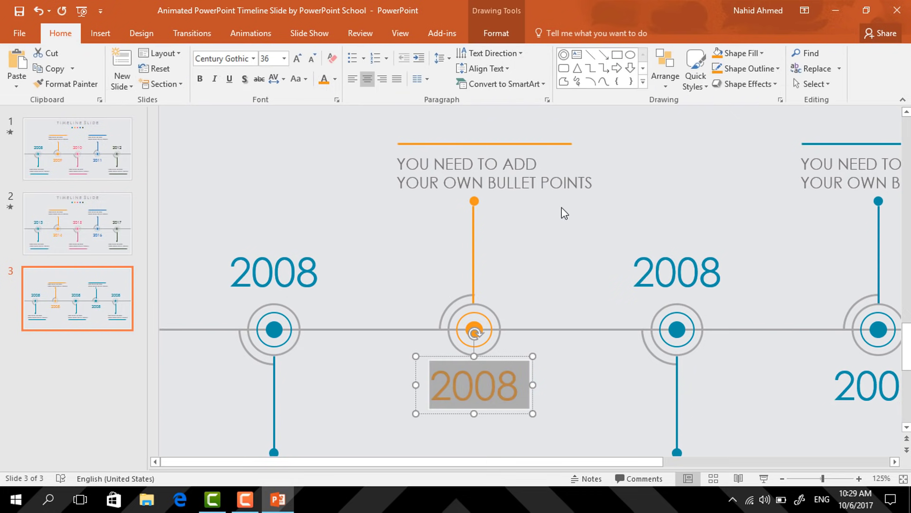
click(590, 232)
scroll(774, 270, down, 5)
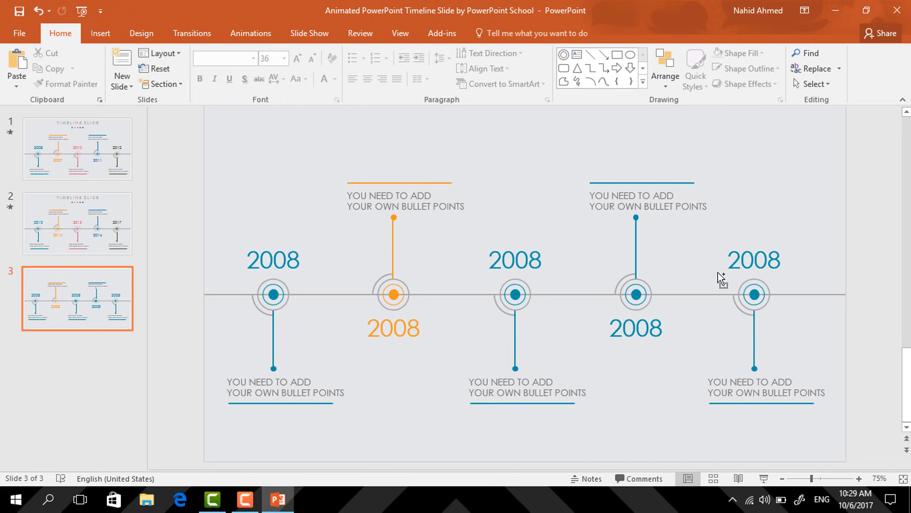
Select the centre marker, then relabel the orange and pink markers' years 2009 and 2010
click(519, 297)
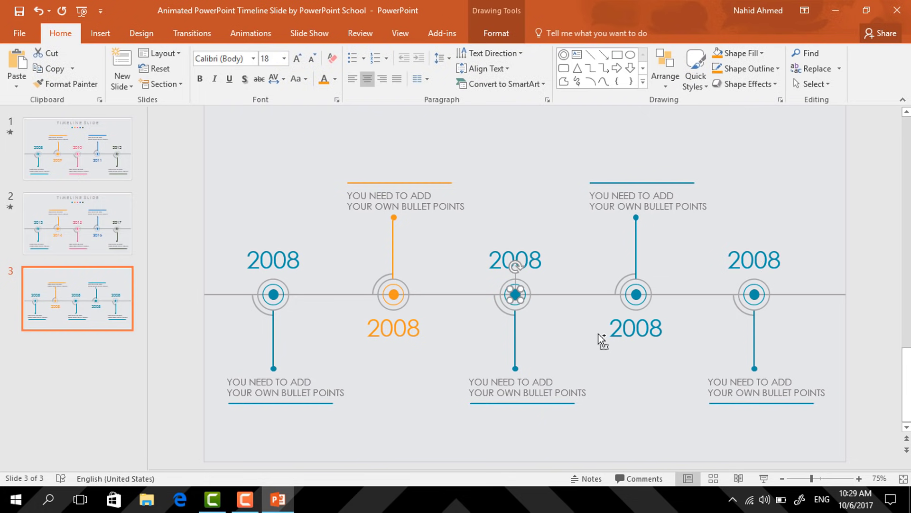
scroll(605, 339, up, 5)
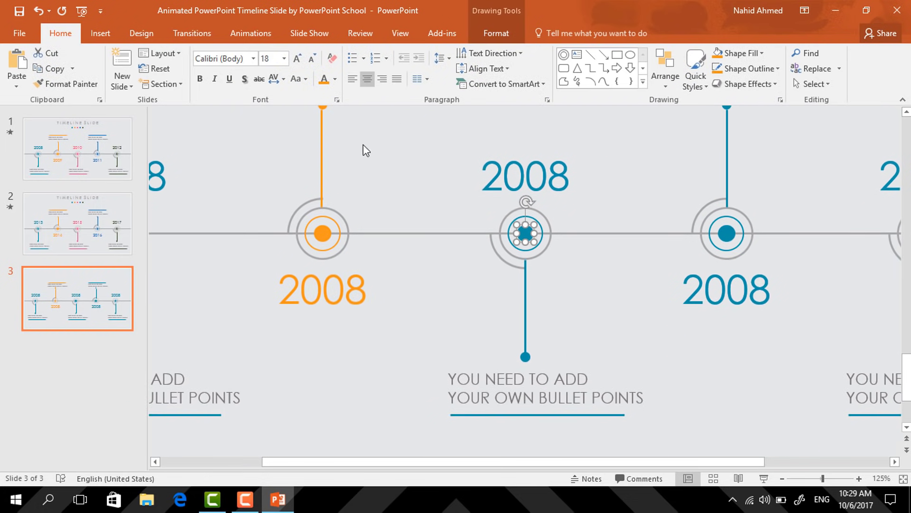
click(491, 36)
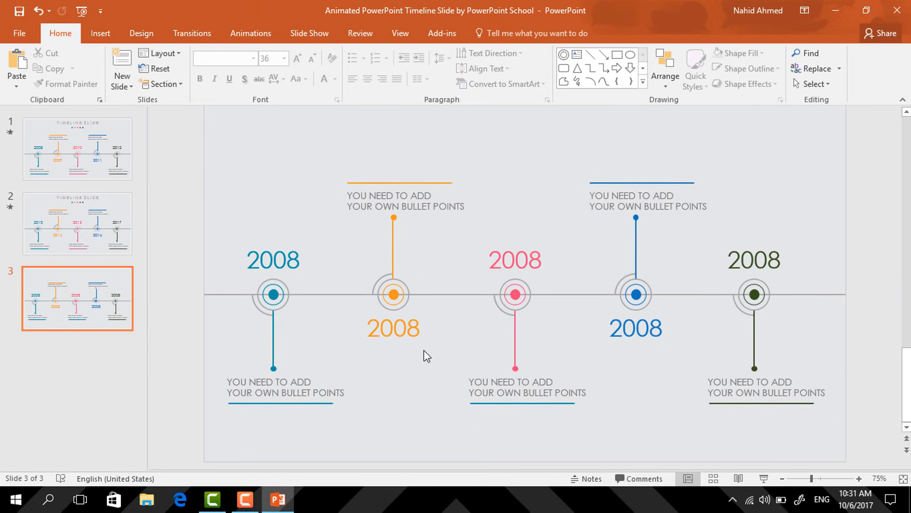
click(413, 335)
key(Delete)
text(9)
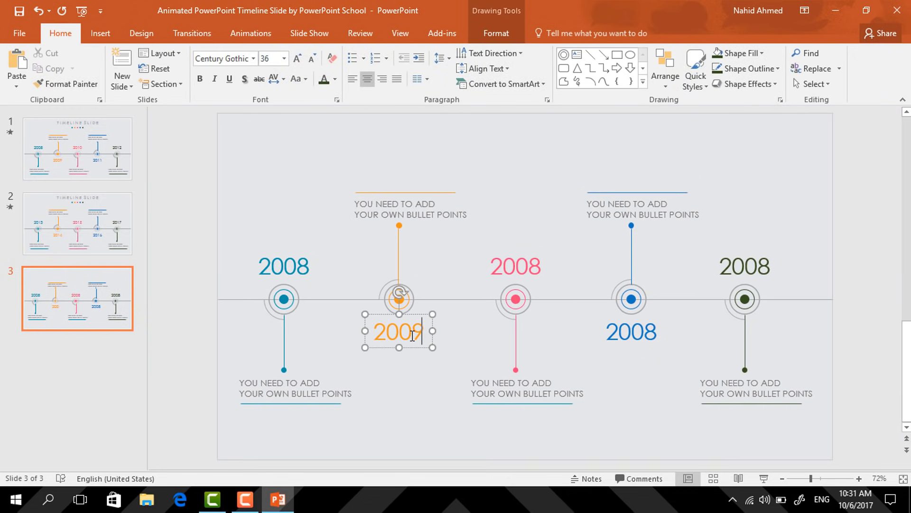
click(541, 262)
key(BackSpace)
key(BackSpace)
text(10)
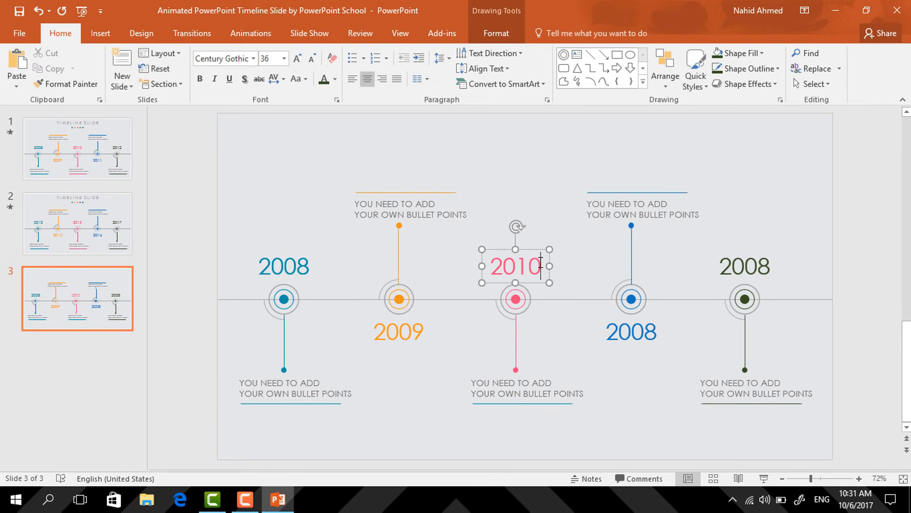
Relabel the blue and dark green markers' years 2011 and 2012
click(654, 333)
key(BackSpace)
key(BackSpace)
text(11)
click(762, 273)
key(BackSpace)
key(BackSpace)
text(12)
click(530, 187)
Move the whole timeline down and paste 'TIMELINE SLIDE' into a new top text box
mouse_move(175, 134)
mouse_down()
mouse_move(426, 266)
mouse_move(799, 388)
mouse_move(873, 434)
mouse_up()
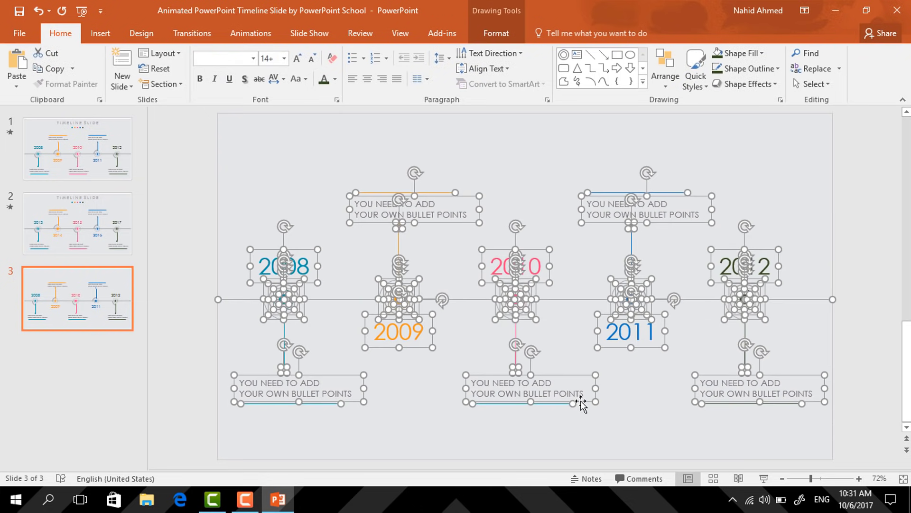
drag(581, 403, 588, 419)
click(794, 266)
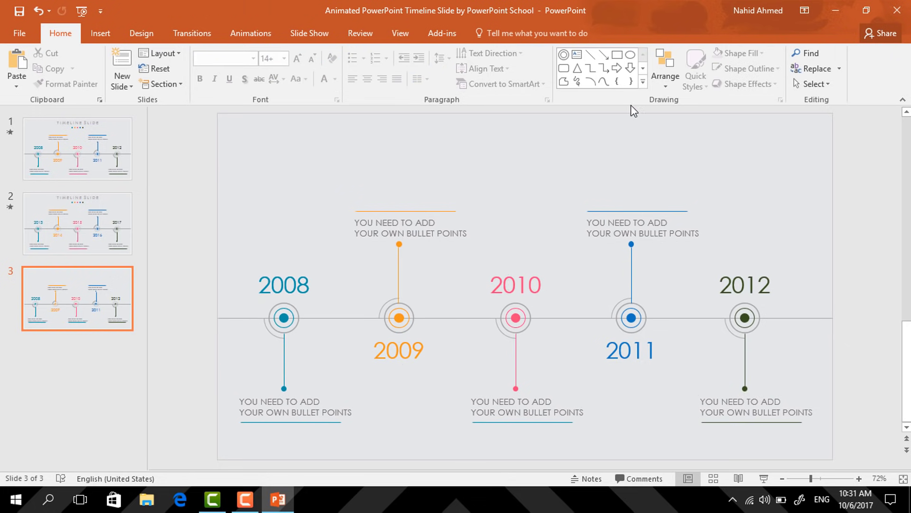
click(577, 53)
mouse_move(343, 118)
mouse_down()
mouse_move(533, 169)
mouse_move(698, 175)
mouse_up()
text(TIMELINE SLIDE)
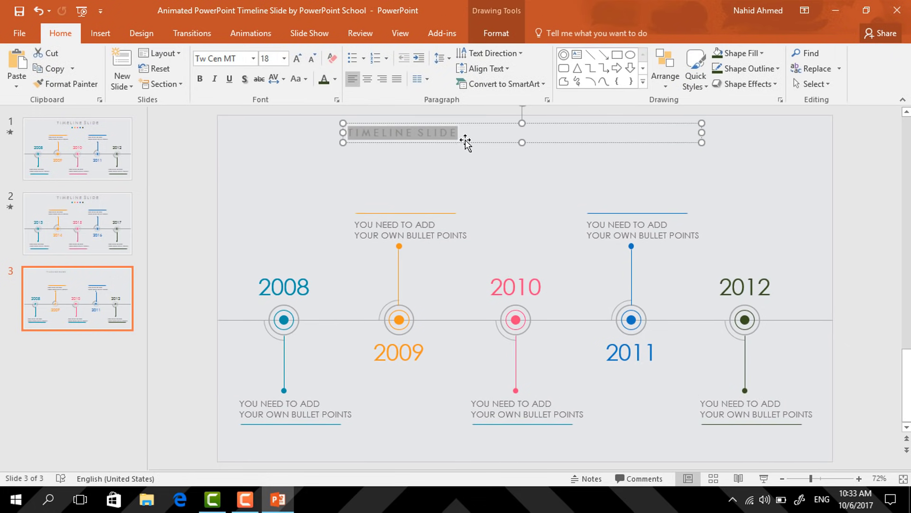
Centre the title text, enlarge it to 48 pt, and align the box to the slide's centre
click(367, 79)
click(298, 59)
click(298, 59)
click(298, 59)
click(298, 59)
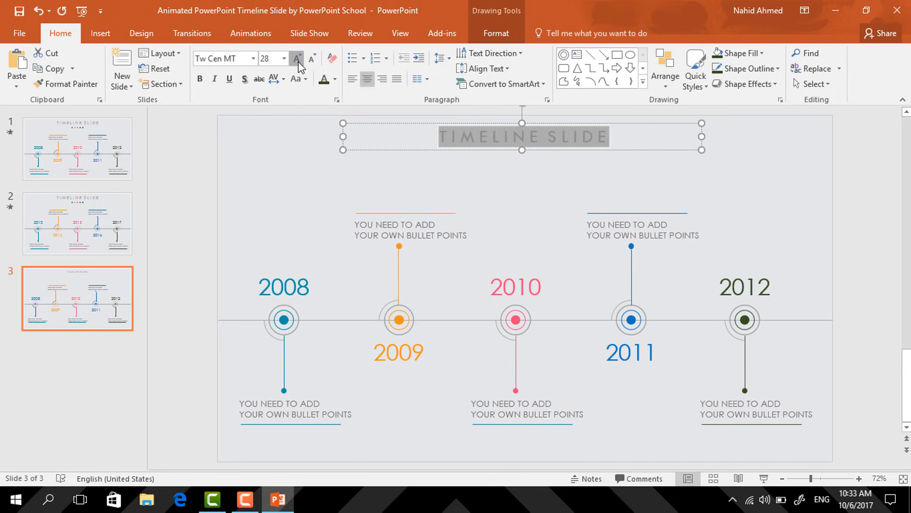
click(298, 58)
click(298, 59)
click(298, 59)
click(298, 58)
click(641, 166)
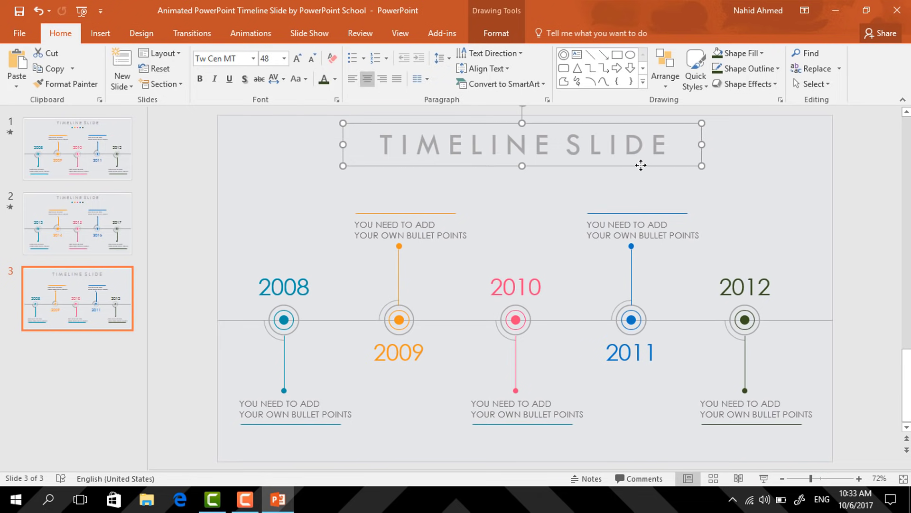
click(496, 35)
click(684, 53)
click(708, 86)
drag(647, 165, 647, 157)
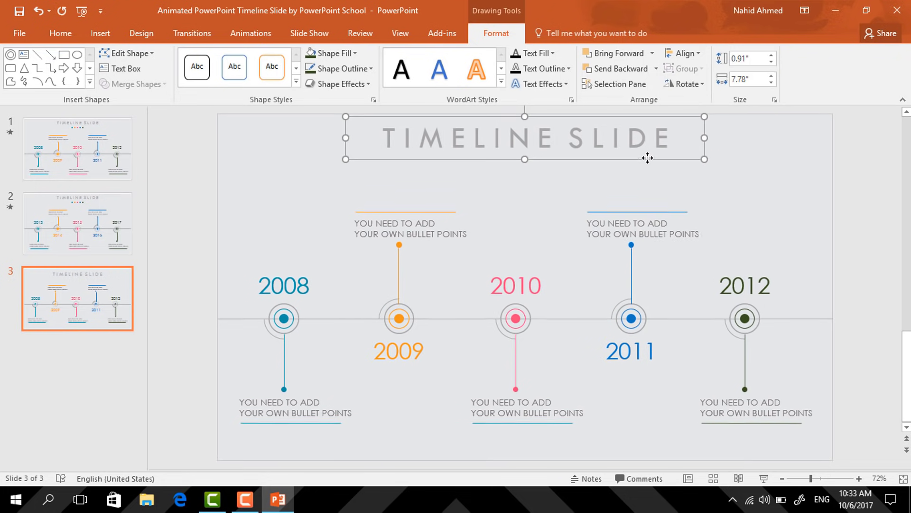
click(717, 175)
click(283, 317)
Place a copy of the small blue dot below the title and duplicate it into five dots
key(ctrl+z)
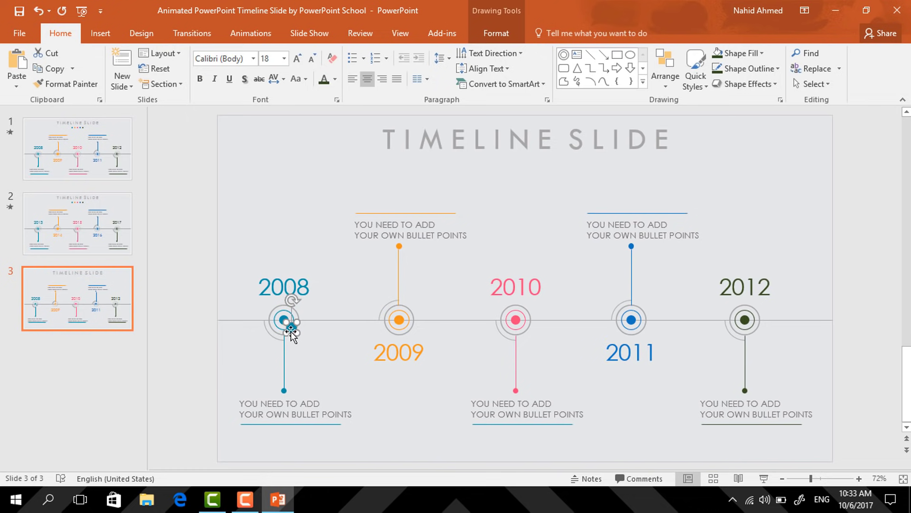
drag(290, 328, 477, 164)
key(ctrl+y)
key(ctrl+d)
key(ctrl+d)
key(ctrl+d)
Colour the second dot orange and the third dot pink
click(478, 165)
click(496, 32)
click(347, 54)
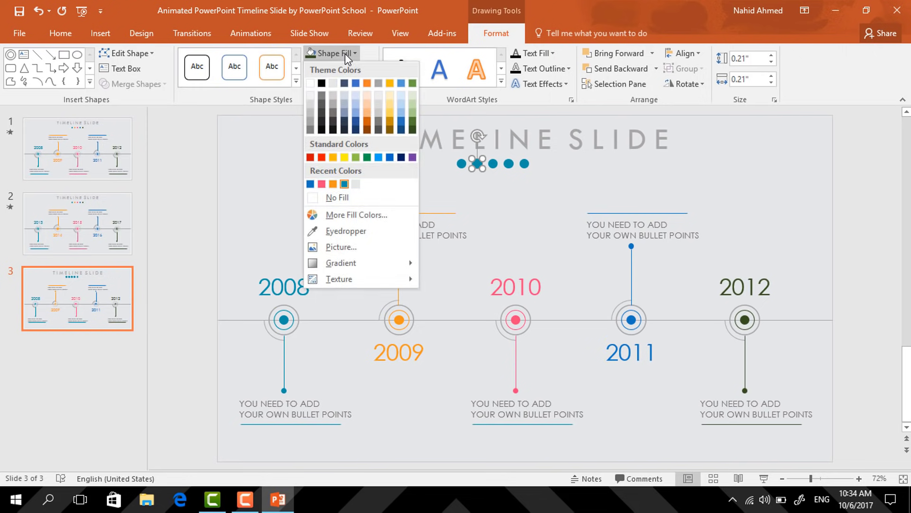
click(332, 184)
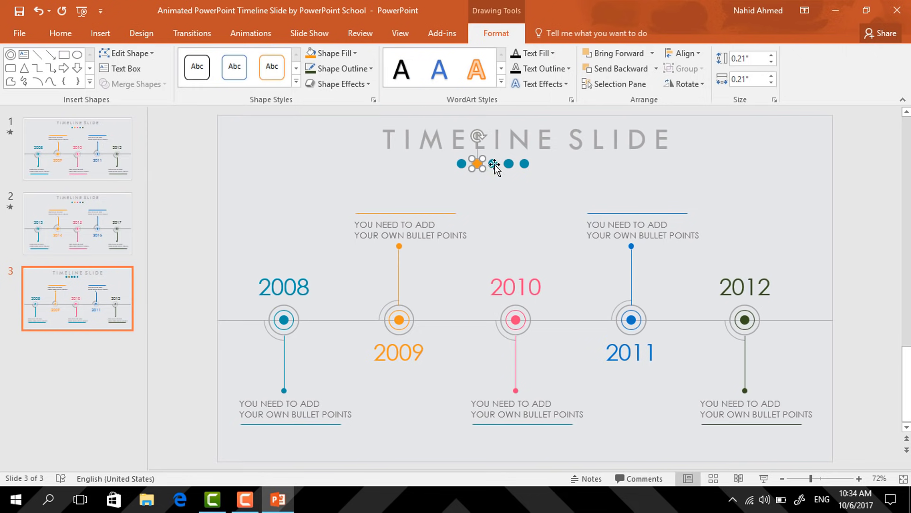
click(492, 165)
click(341, 52)
click(338, 184)
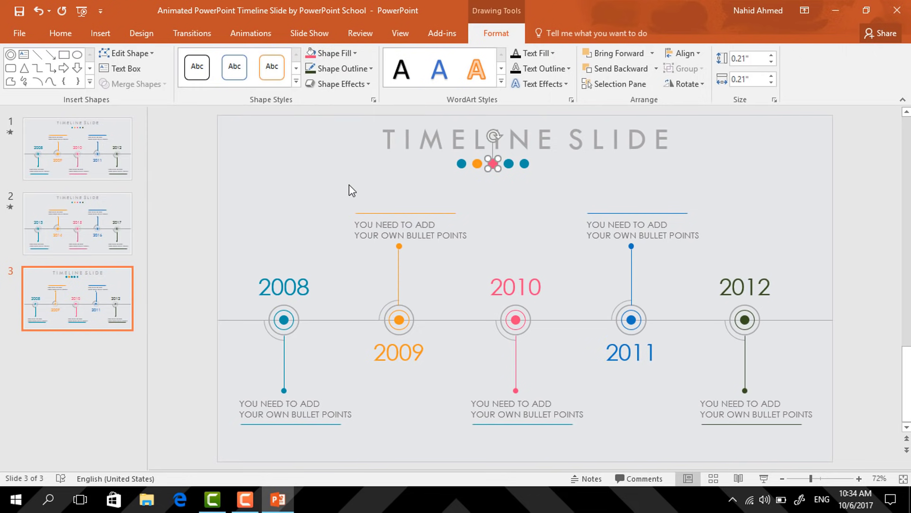
Colour the fourth dot marker blue and the fifth dot dark green
click(509, 165)
click(348, 54)
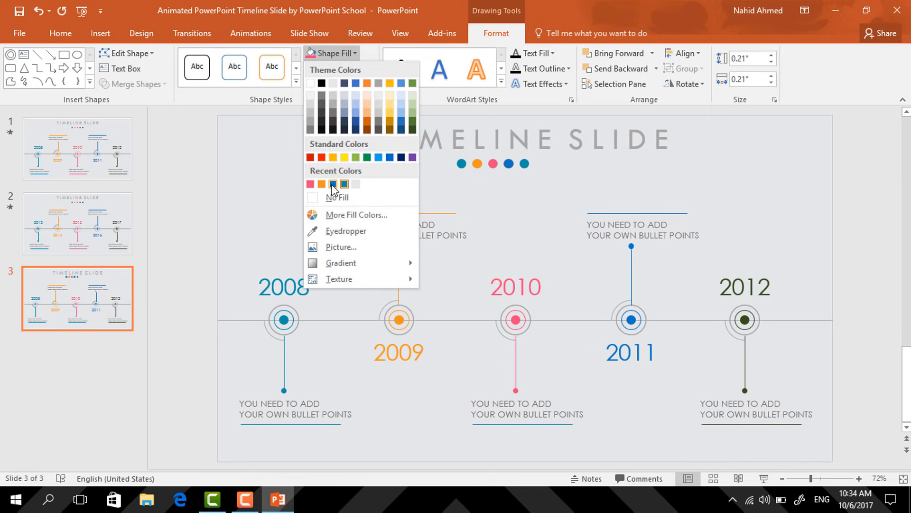
click(344, 184)
click(524, 164)
click(335, 53)
click(350, 185)
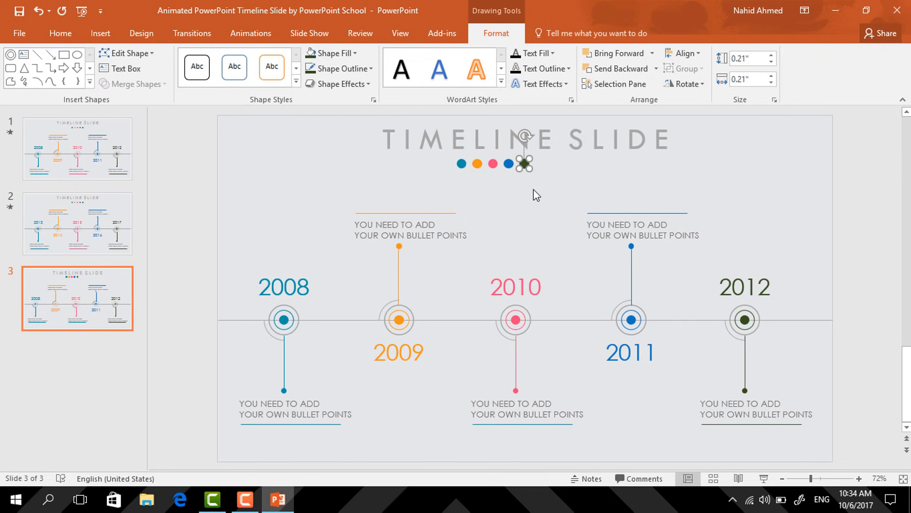
click(535, 193)
Group the five coloured dots and centre the row under the title
drag(461, 167, 421, 150)
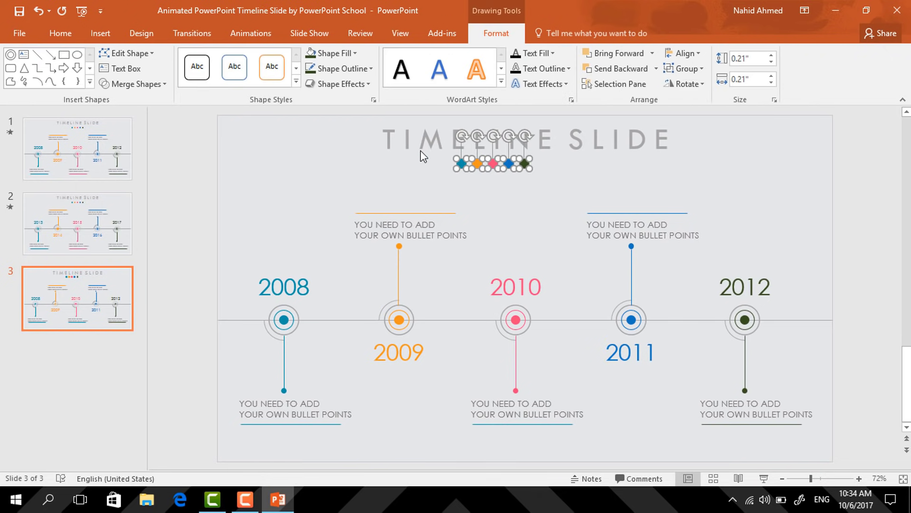
key(ctrl+g)
drag(509, 164, 539, 170)
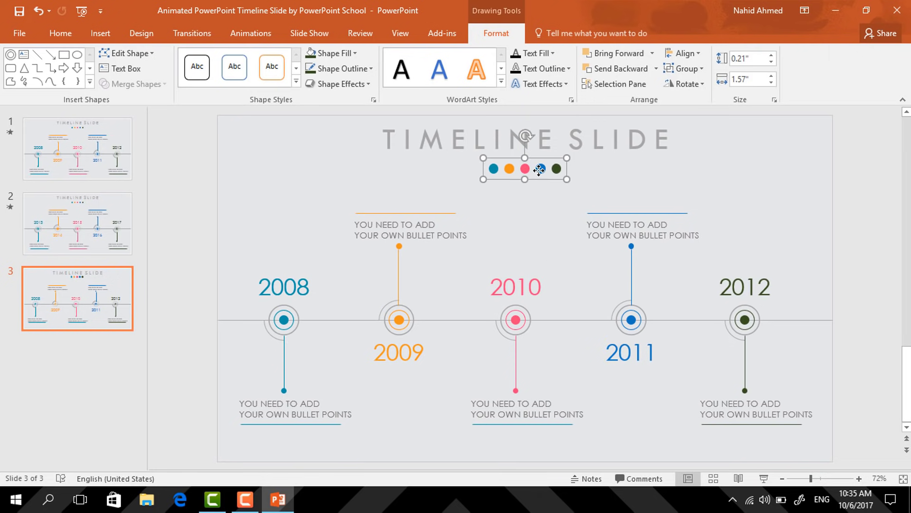
click(633, 196)
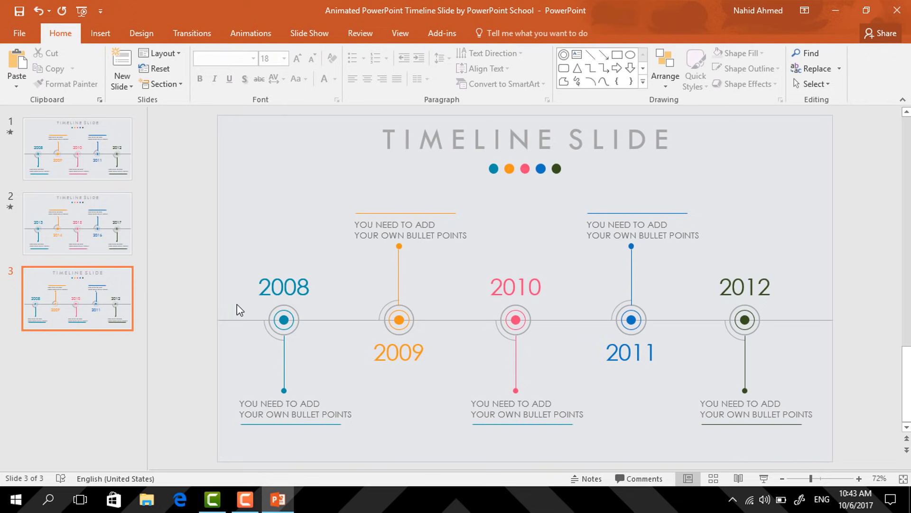
Give the horizontal timeline line a Wipe entrance from the left
click(240, 320)
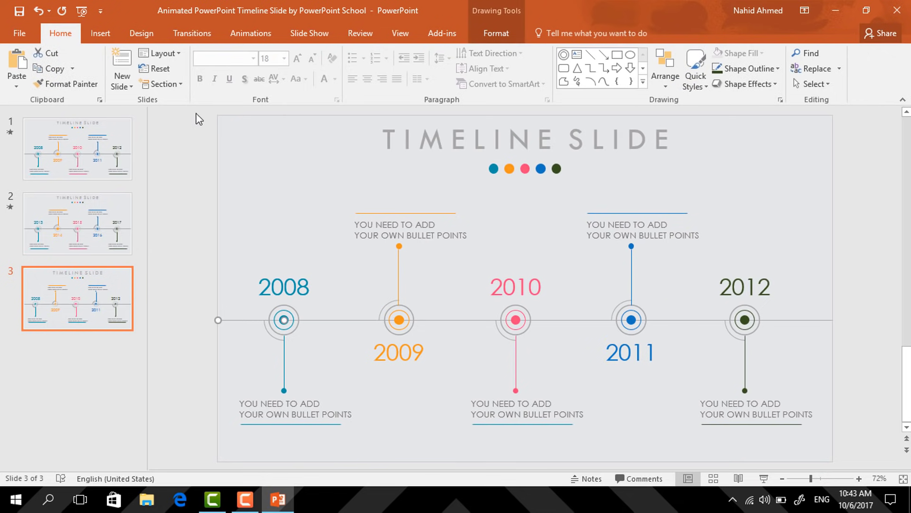
click(244, 35)
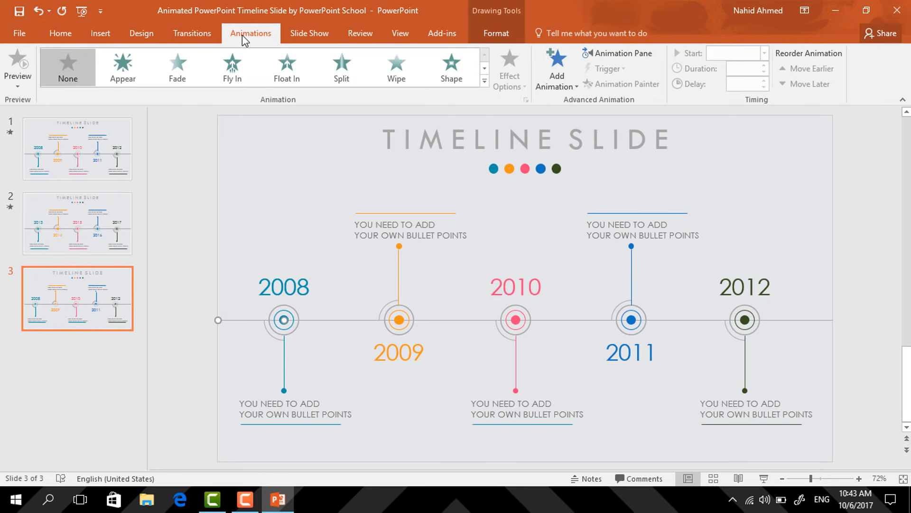
click(634, 52)
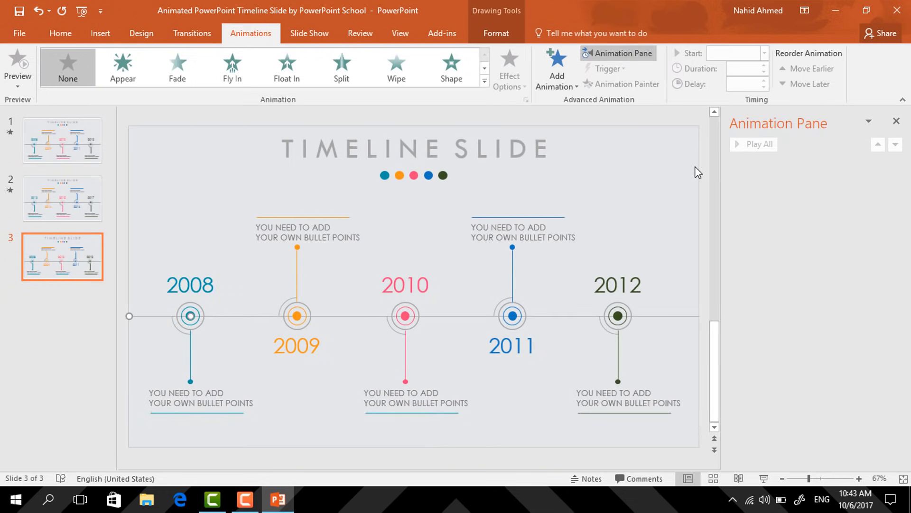
click(549, 81)
click(565, 158)
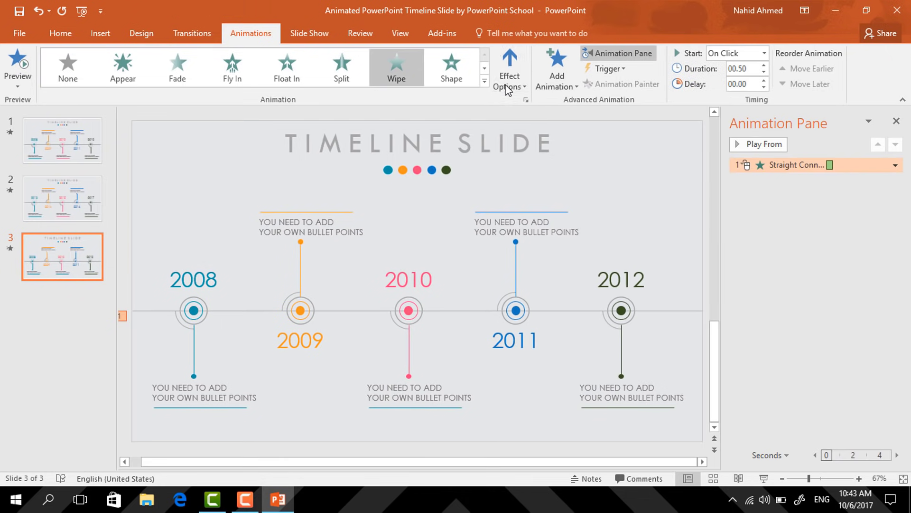
click(507, 87)
click(538, 156)
Add a Zoom entrance to the 2008 inner dot, starting After Previous
click(193, 309)
scroll(269, 287, up, 4)
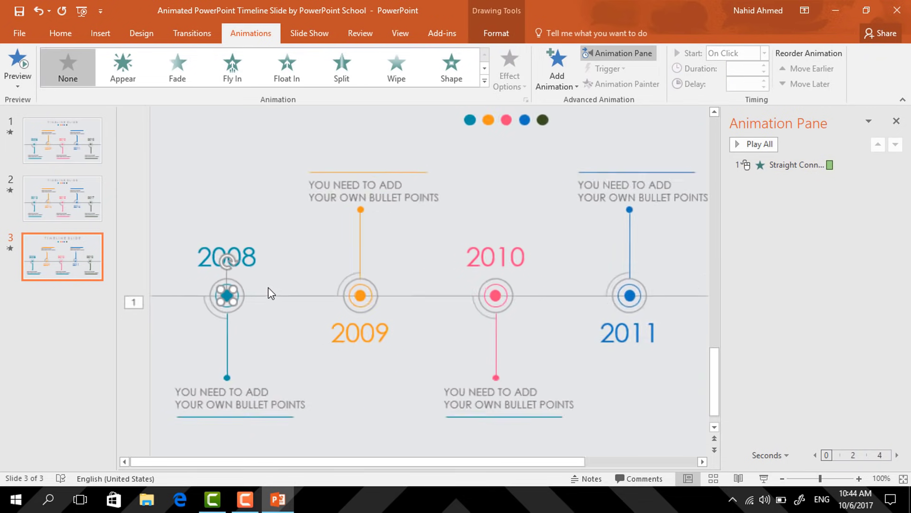
click(555, 75)
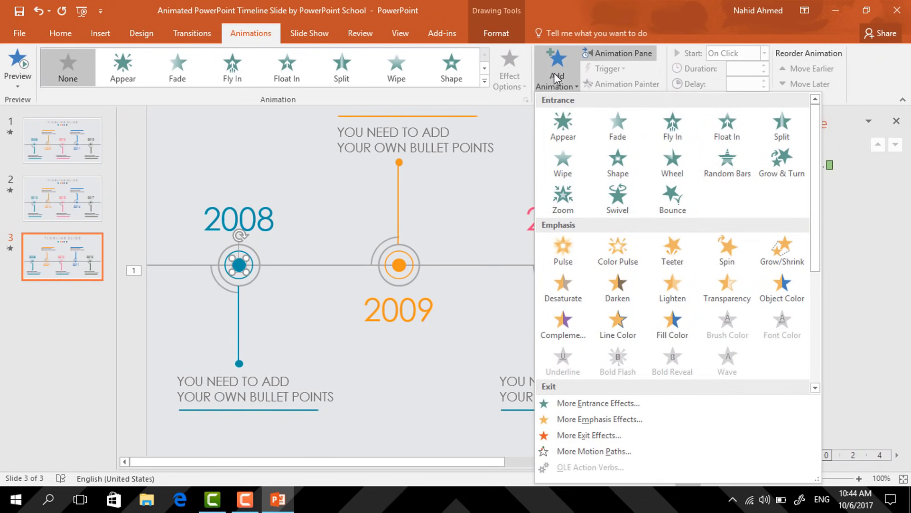
click(563, 196)
click(764, 54)
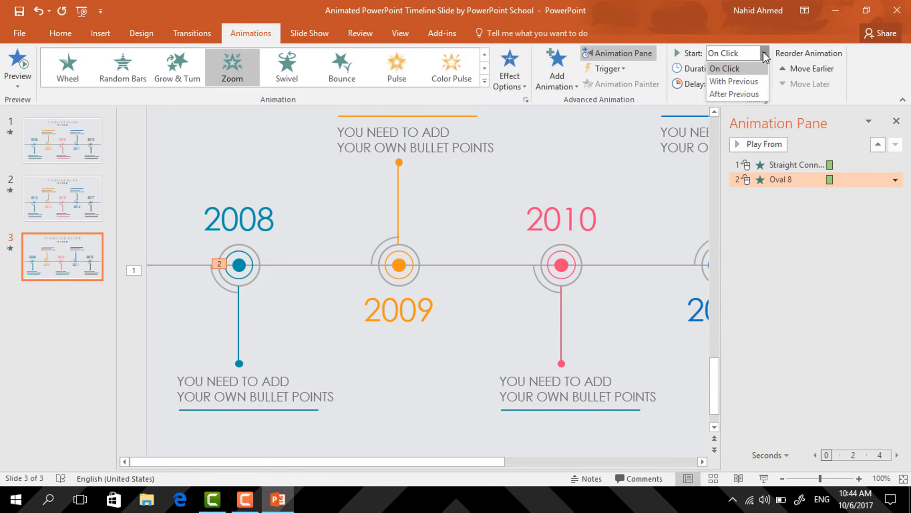
click(764, 96)
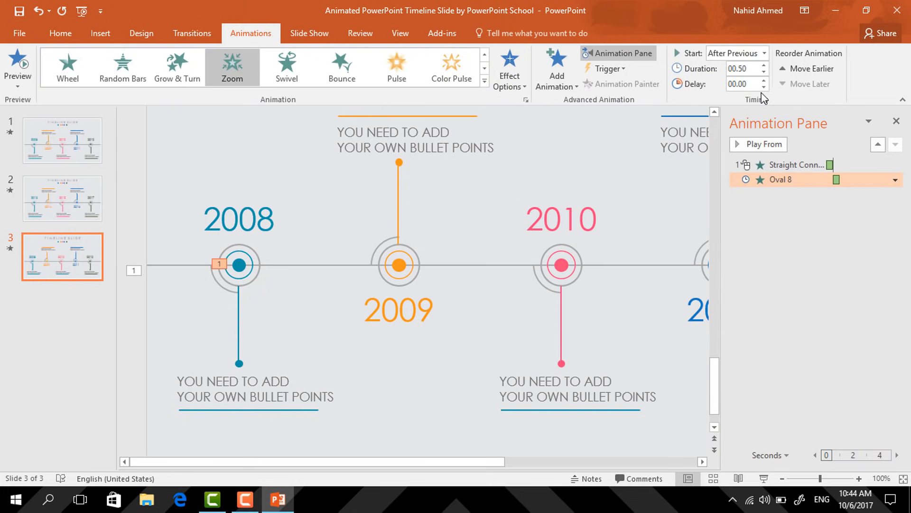
Add Zoom entrances to the 2008 ring and outer hollow circle, each After Previous
click(244, 256)
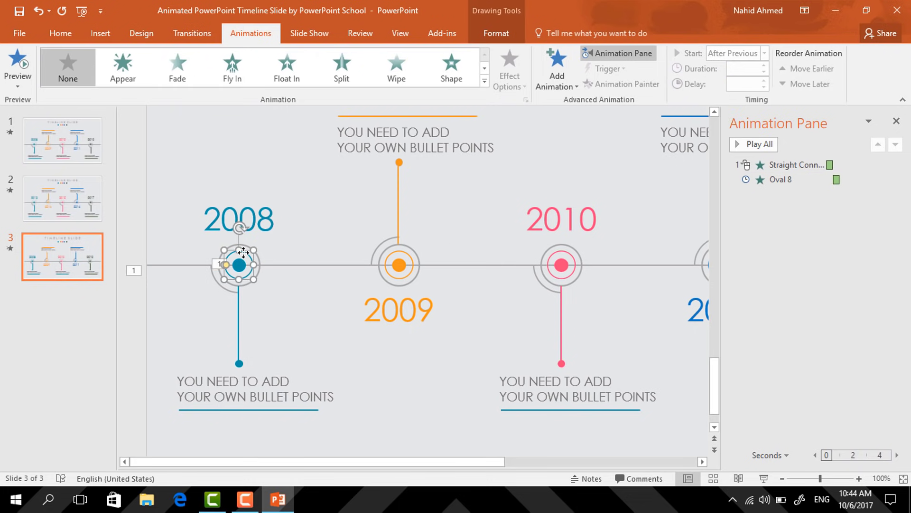
click(562, 75)
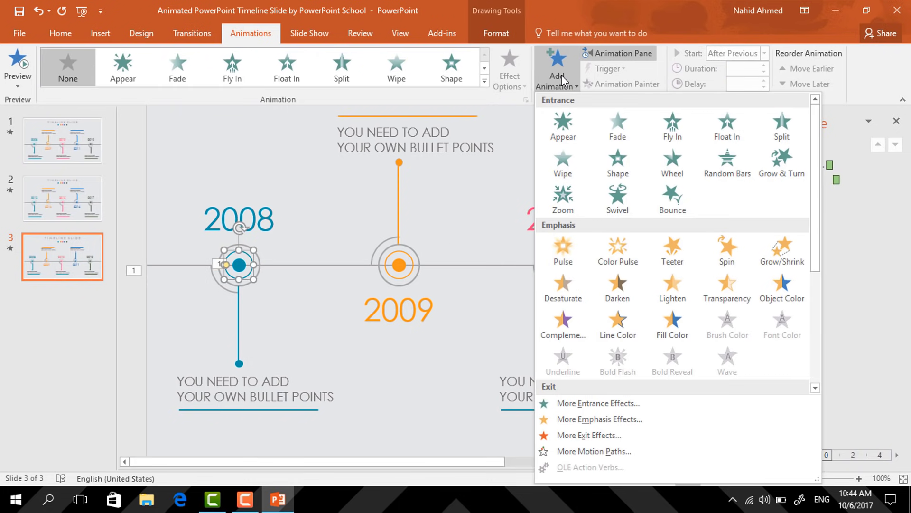
click(562, 198)
click(765, 54)
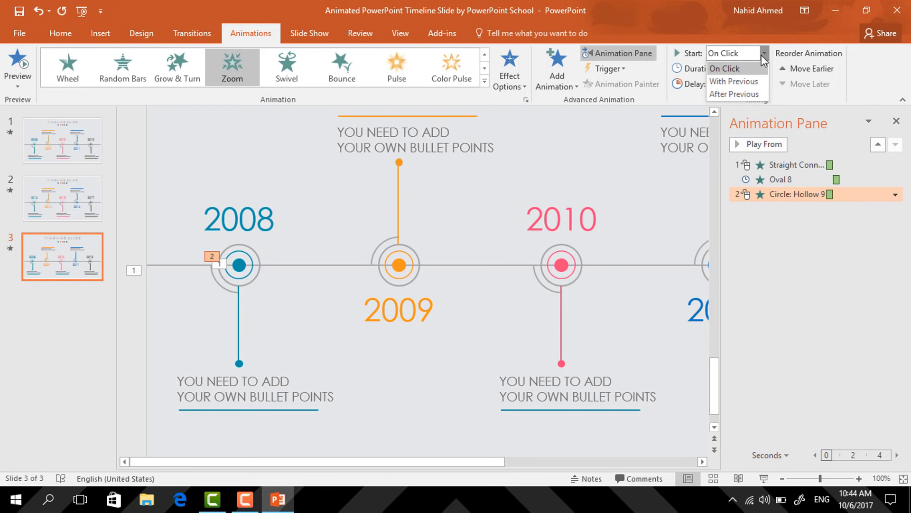
click(734, 94)
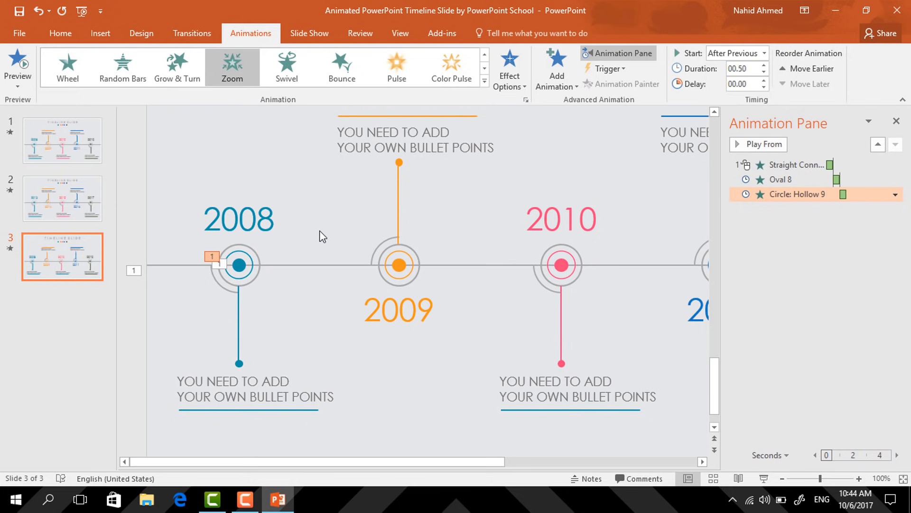
click(250, 246)
click(546, 87)
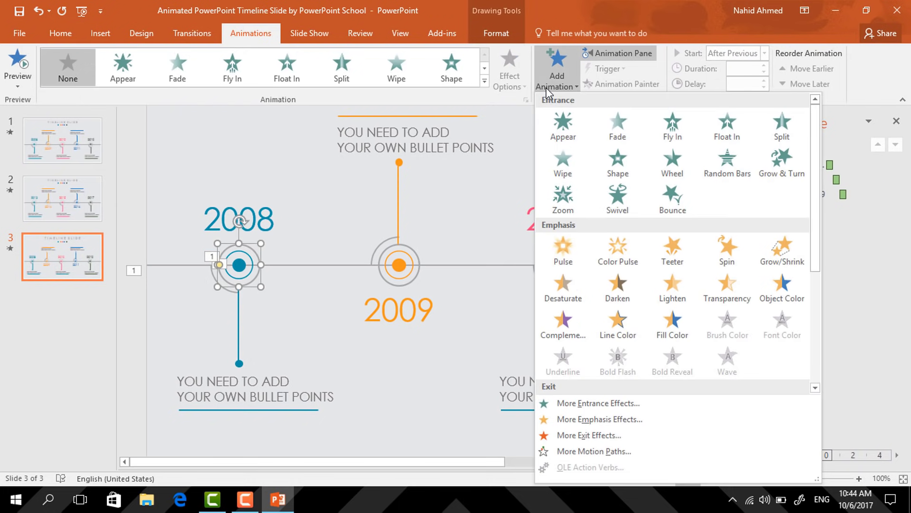
click(548, 200)
click(762, 54)
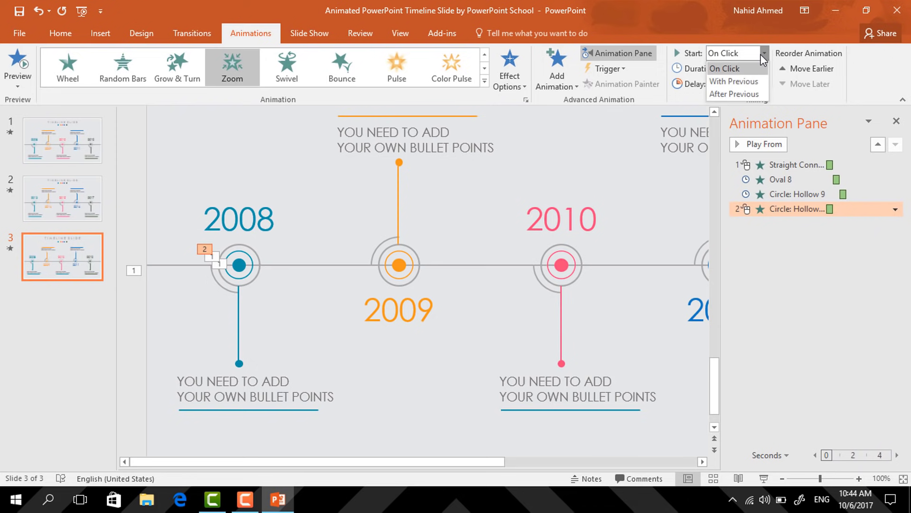
click(736, 93)
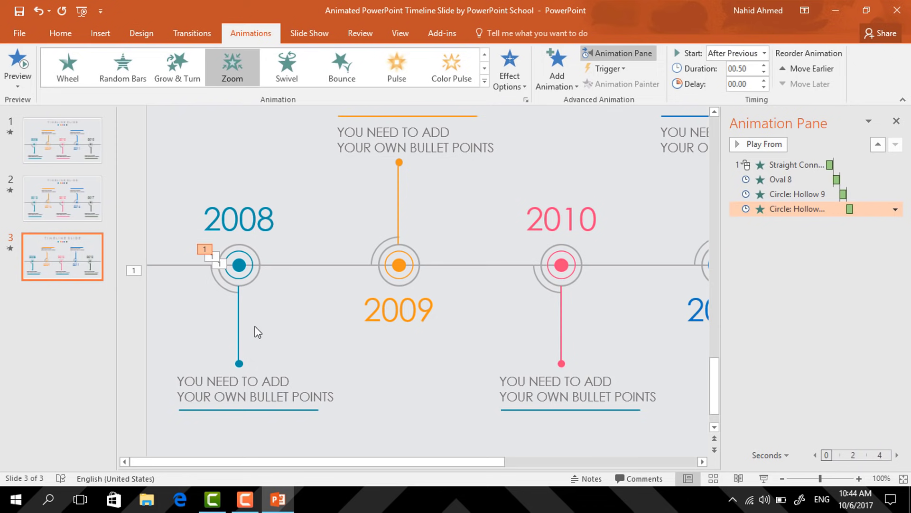
Make the blue 2008 connector line Wipe From Top, After Previous
click(238, 318)
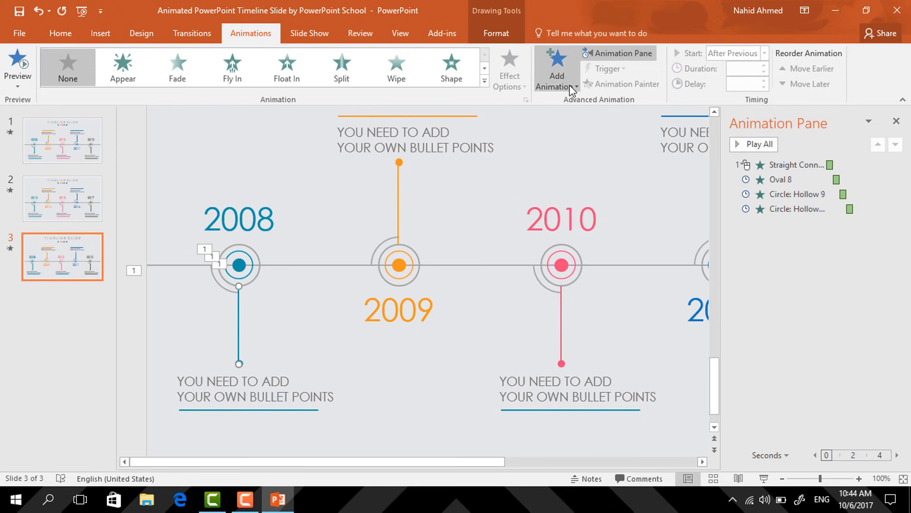
click(556, 76)
click(573, 159)
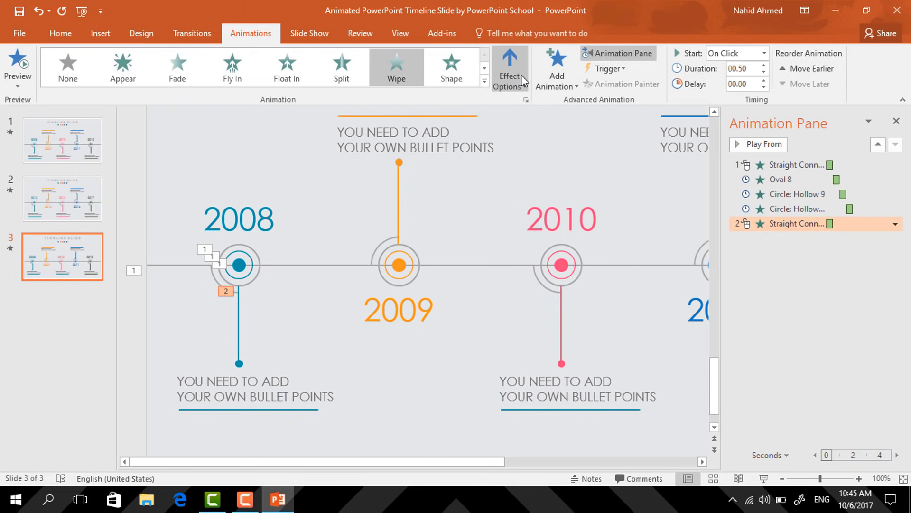
click(521, 75)
click(540, 209)
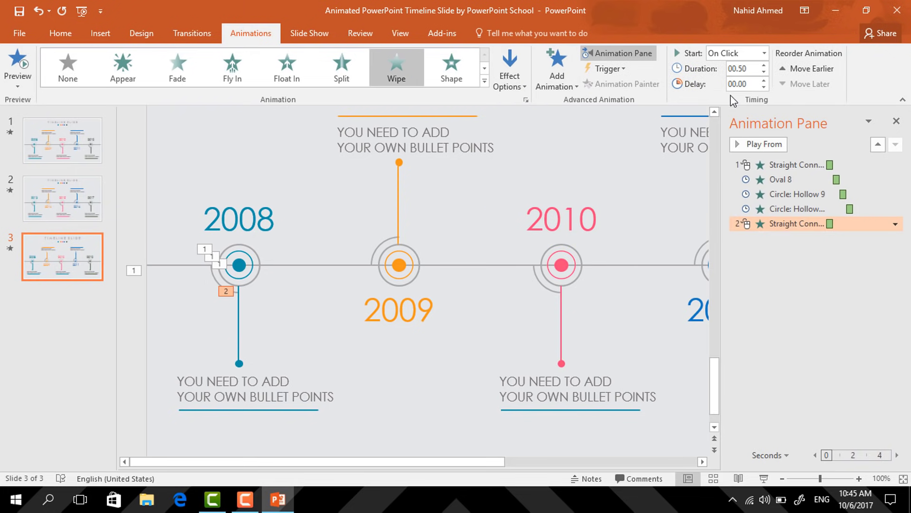
click(763, 57)
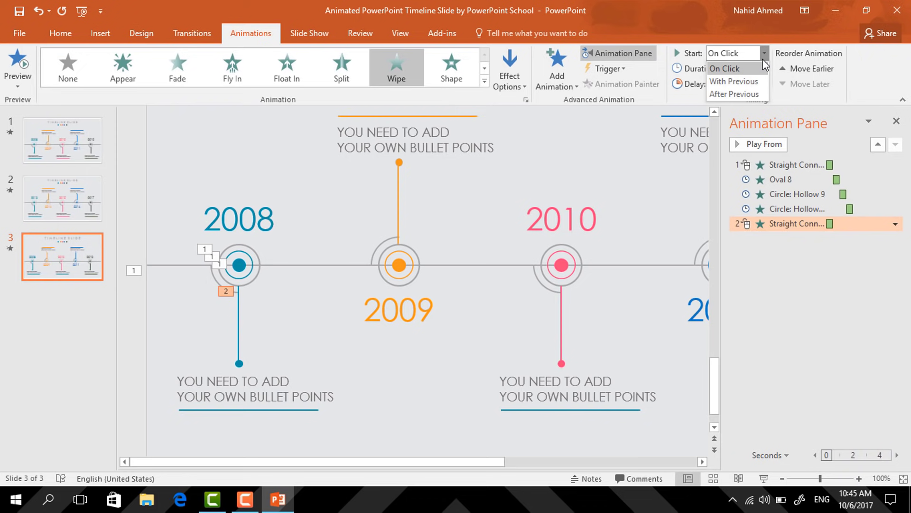
click(763, 90)
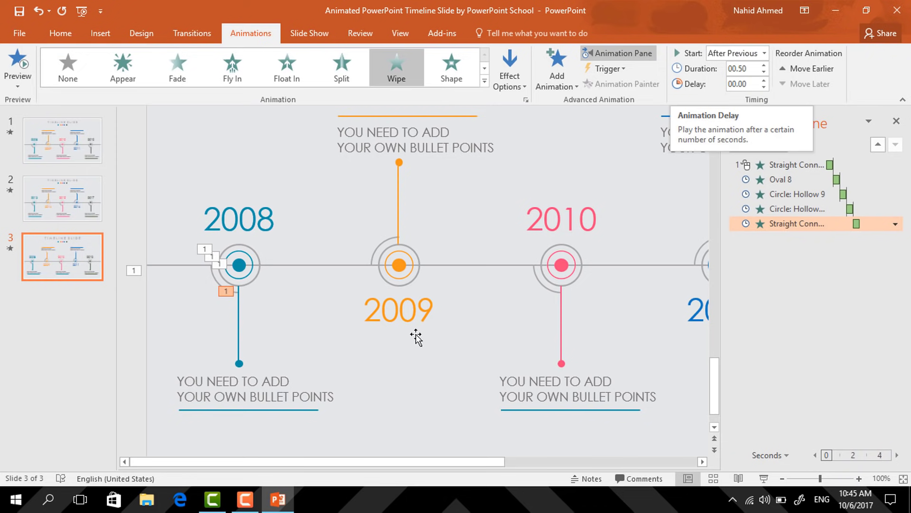
Add Zoom entrances to the connector's end dot and the 2008 arc, each After Previous
click(239, 365)
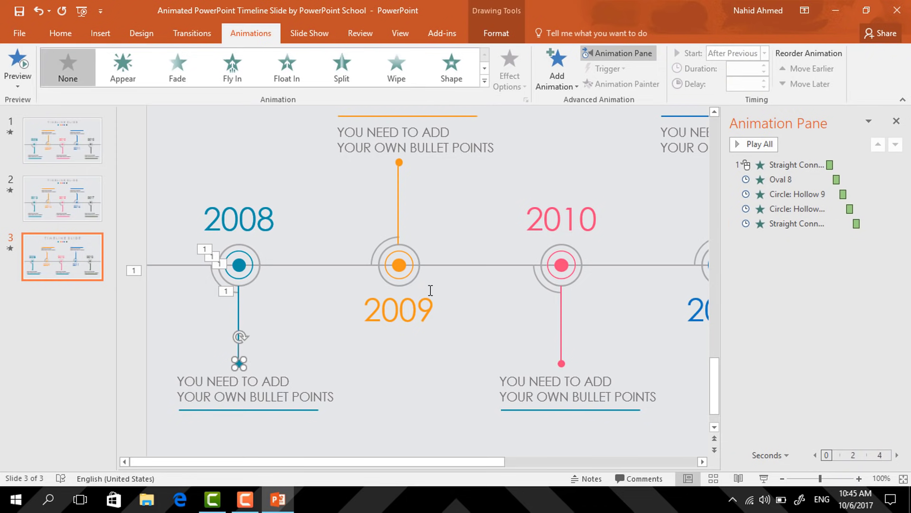
click(564, 88)
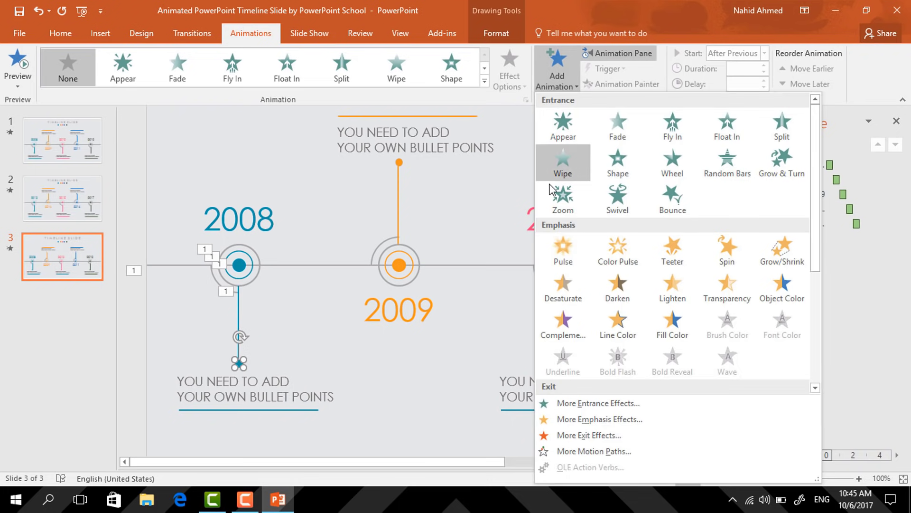
click(563, 204)
click(765, 53)
click(747, 92)
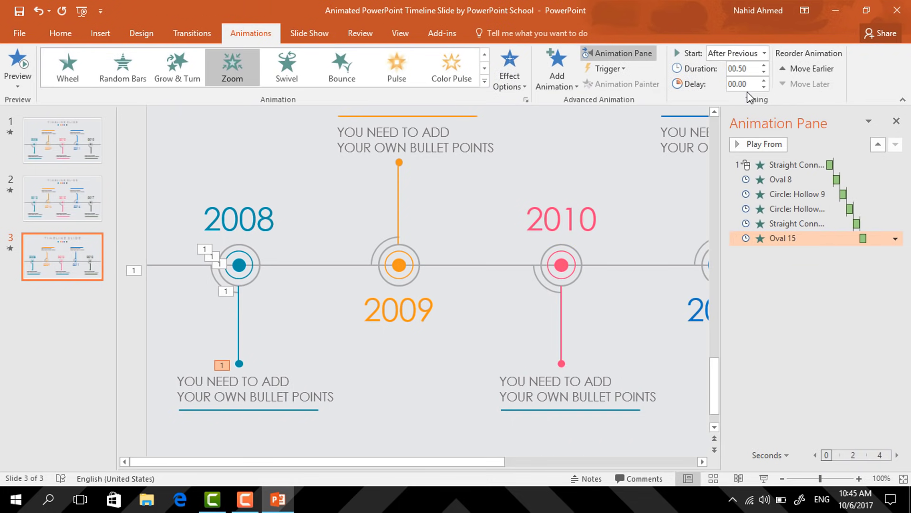
click(215, 276)
click(557, 81)
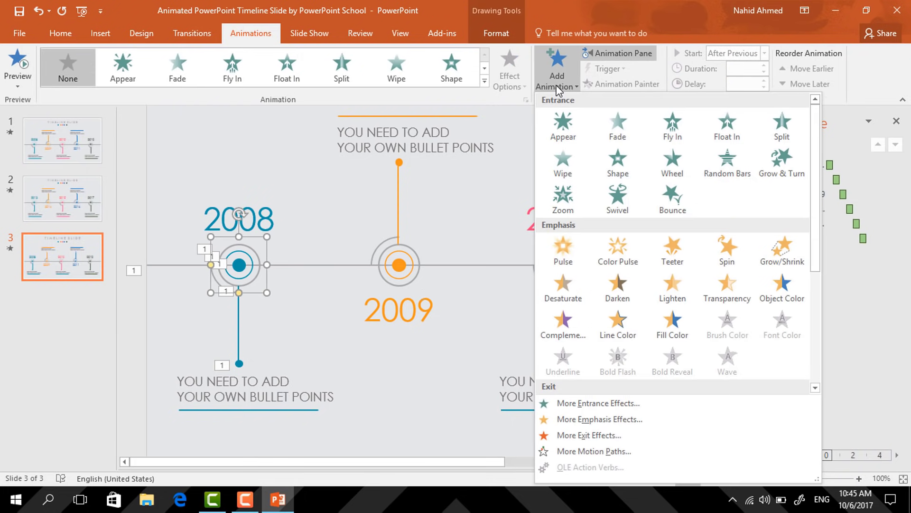
click(563, 205)
click(765, 53)
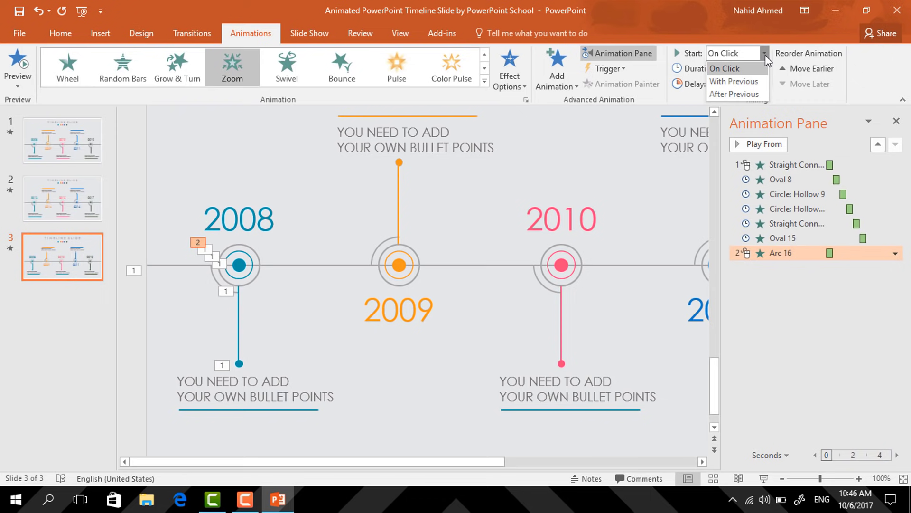
click(756, 93)
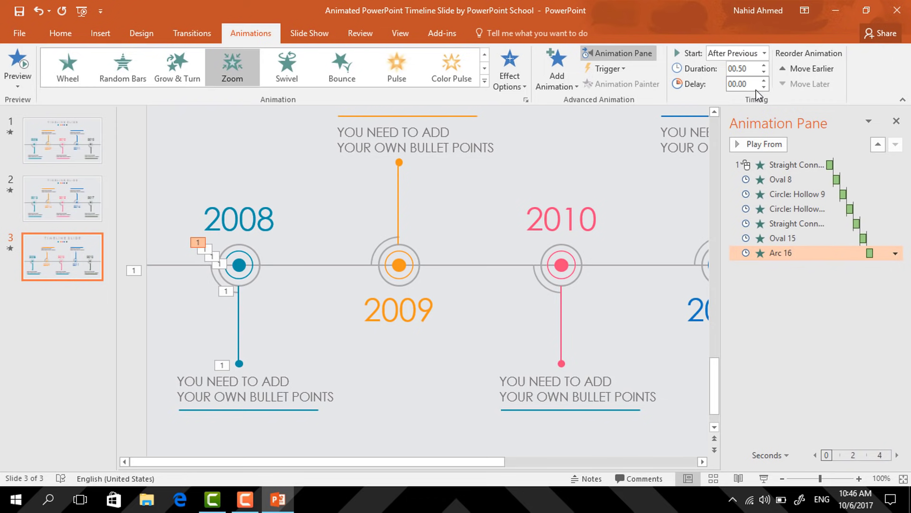
click(289, 219)
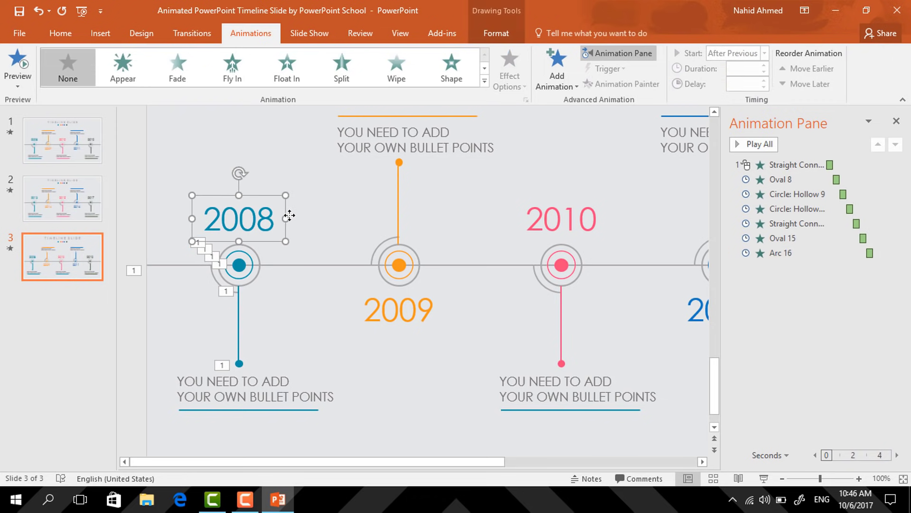
Give the 2008 year label a Float Down entrance starting With Previous
click(562, 66)
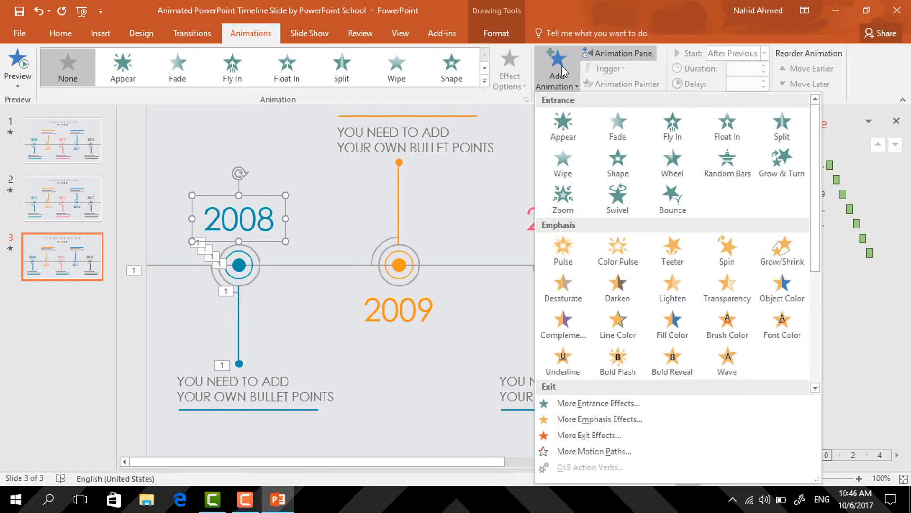
click(722, 124)
click(524, 87)
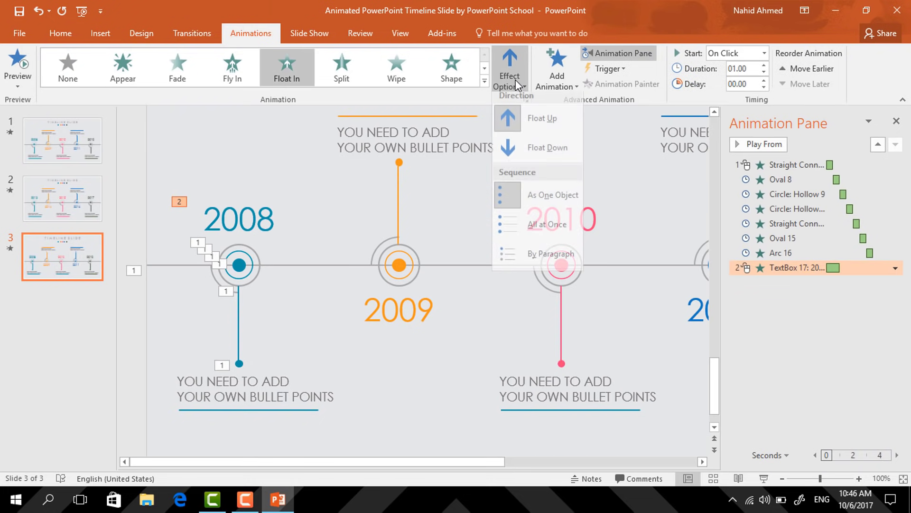
click(534, 151)
click(766, 54)
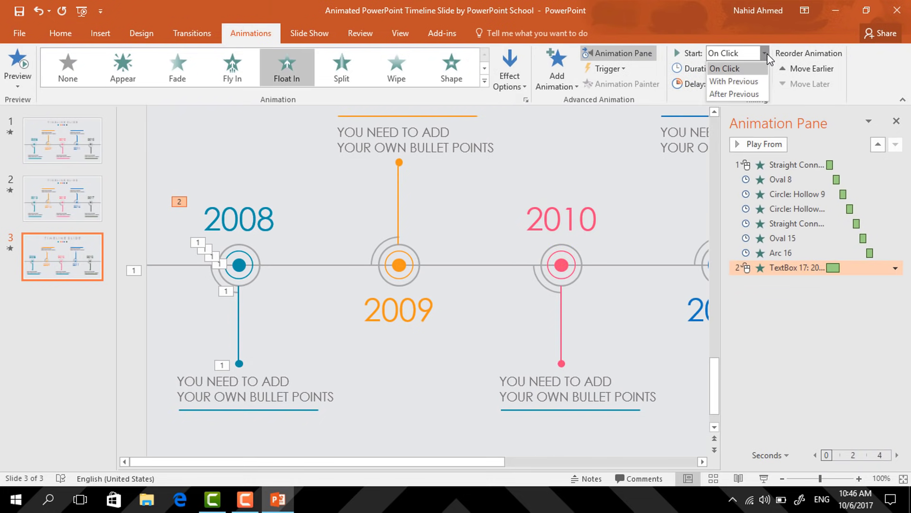
click(761, 84)
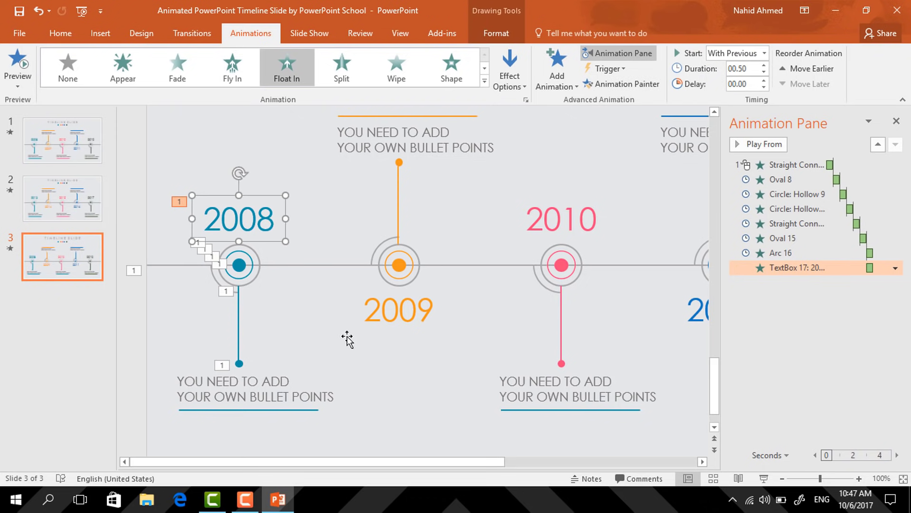
Give the bottom-left bullet text a Float In entrance starting With Previous
click(344, 398)
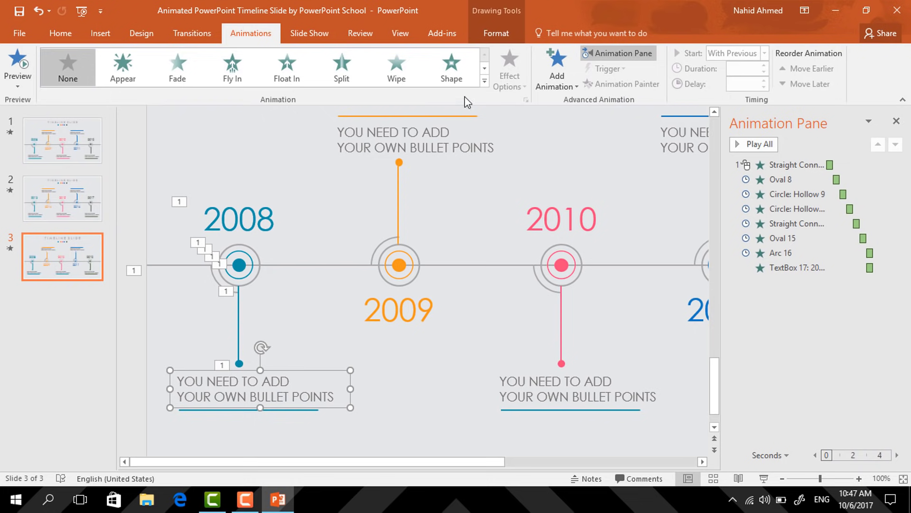
click(570, 86)
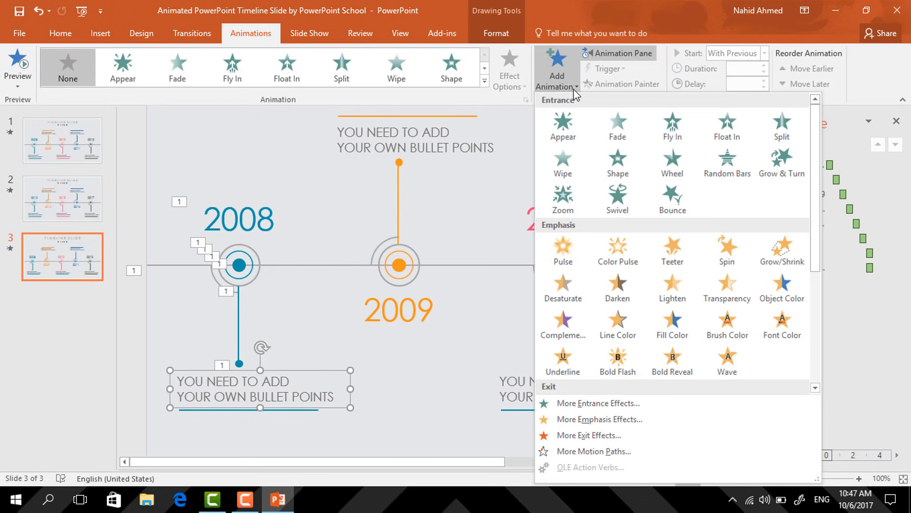
click(729, 124)
click(766, 53)
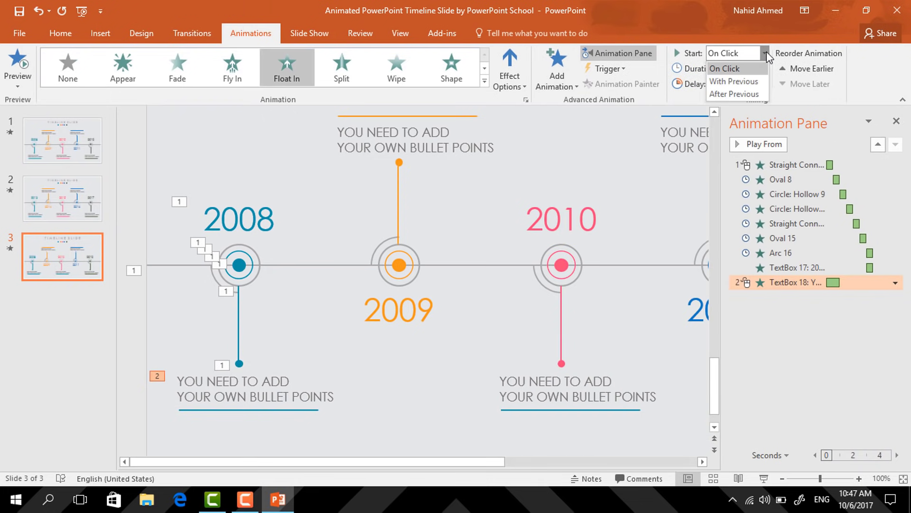
click(754, 80)
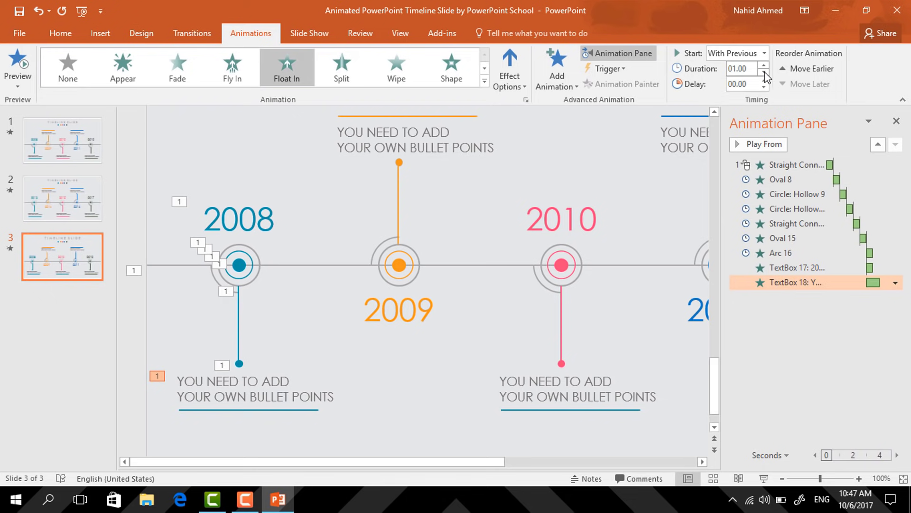
Make the blue underline Wipe From Left, starting After Previous
click(260, 409)
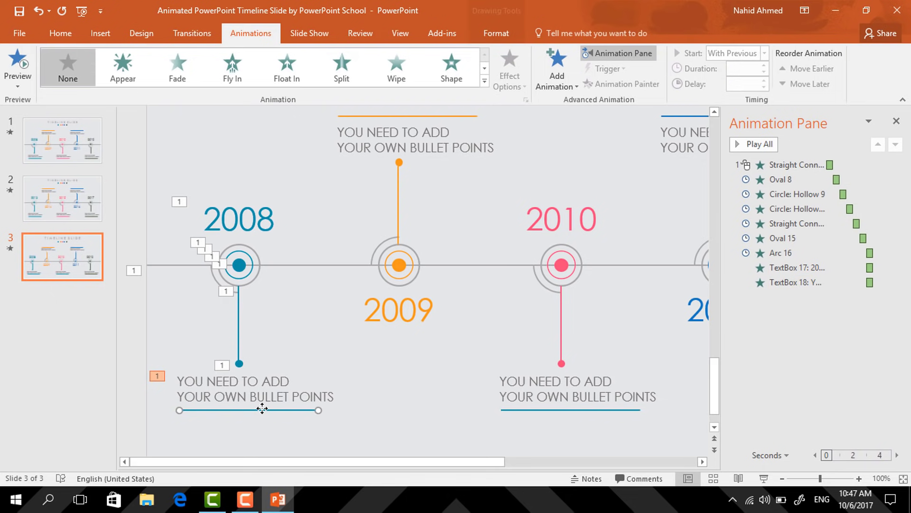
click(577, 79)
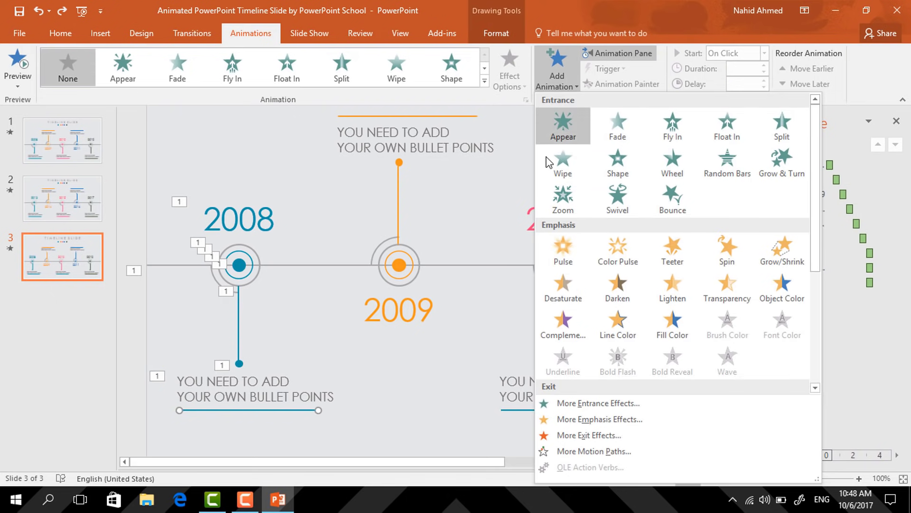
click(573, 177)
click(507, 81)
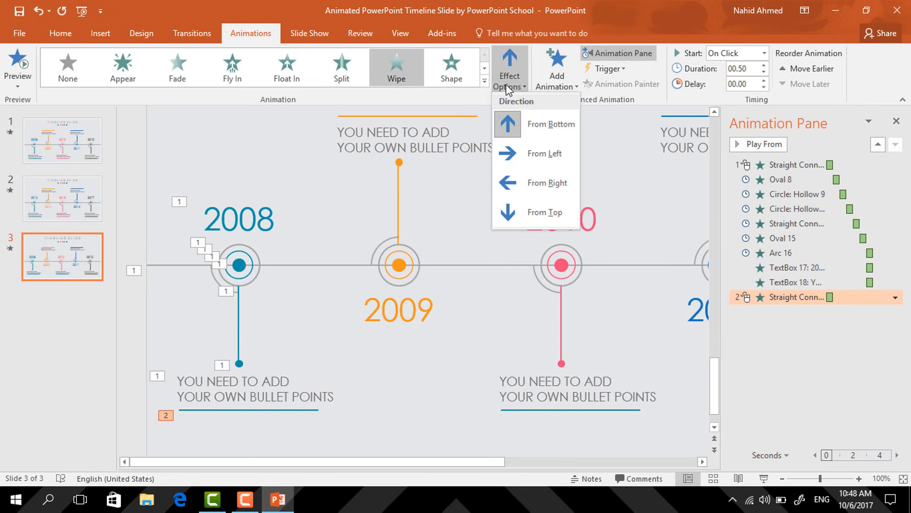
click(534, 152)
click(762, 55)
click(727, 91)
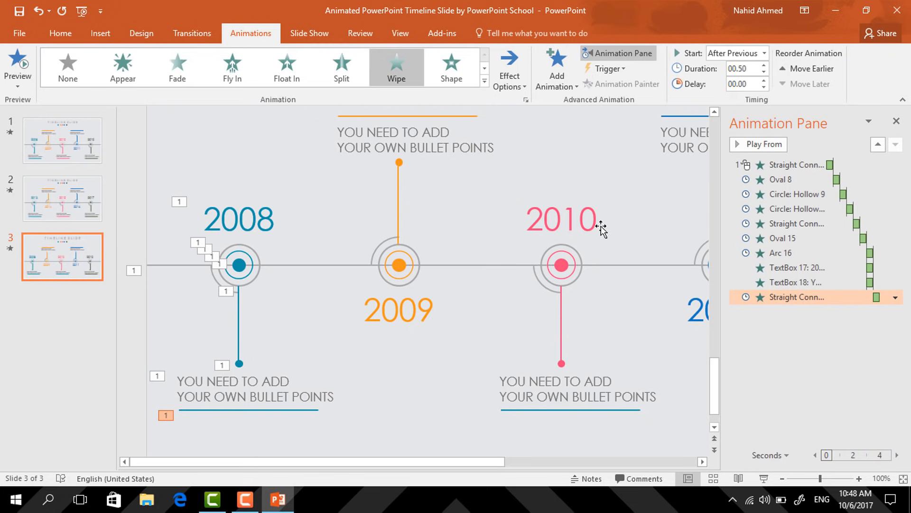
click(462, 227)
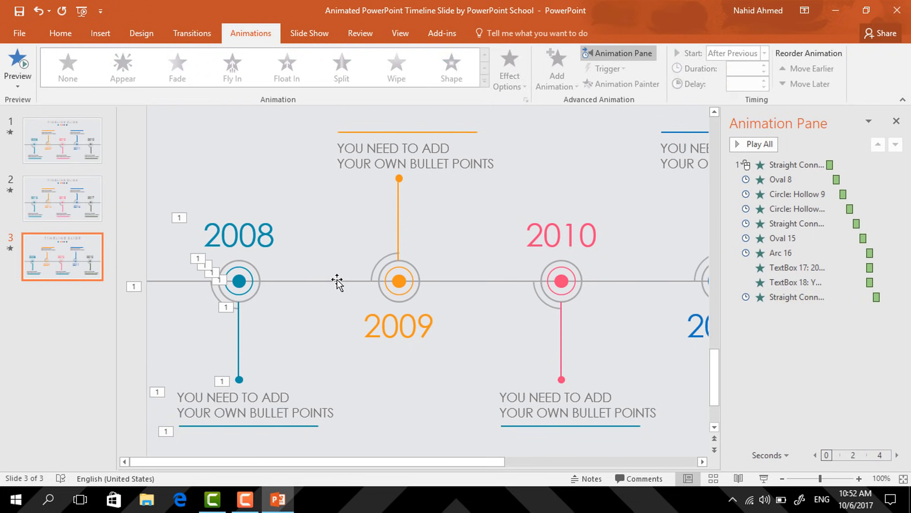
click(337, 280)
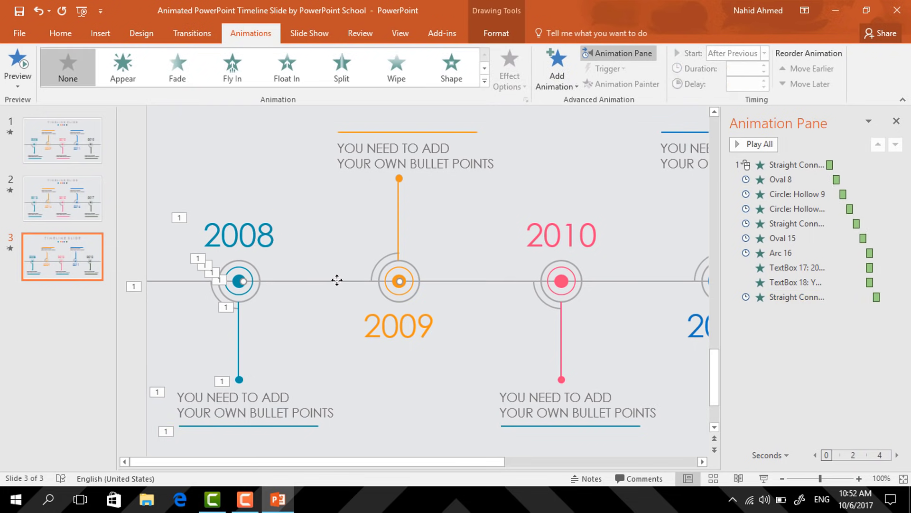
Make the timeline line between 2008 and 2009 Wipe From Left, After Previous
click(551, 85)
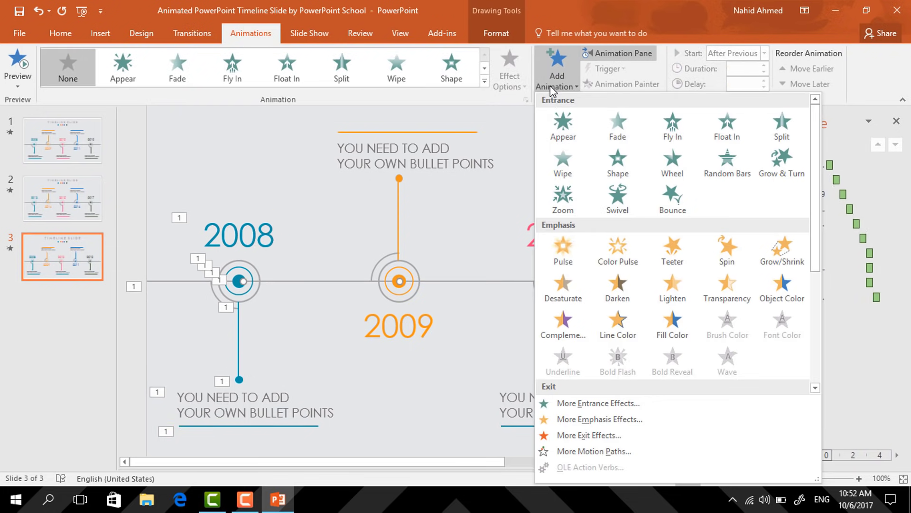
click(566, 167)
click(522, 83)
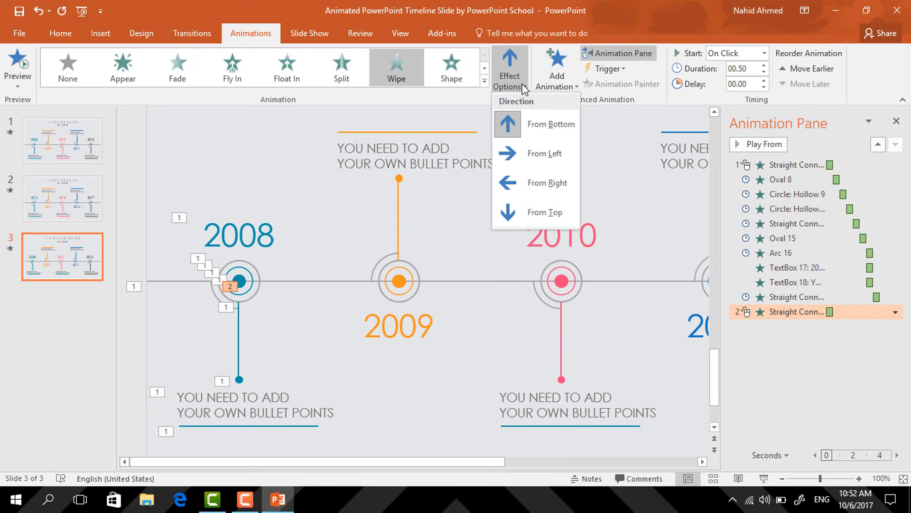
click(544, 151)
click(764, 54)
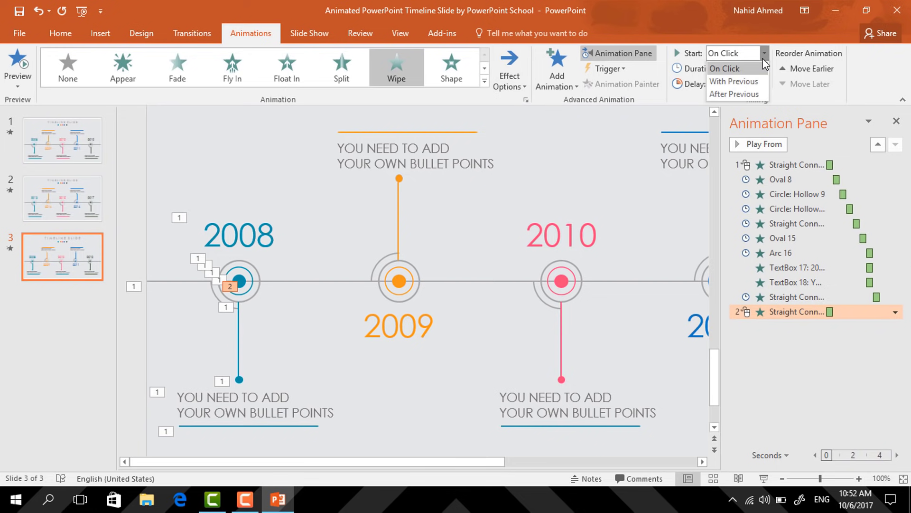
click(736, 94)
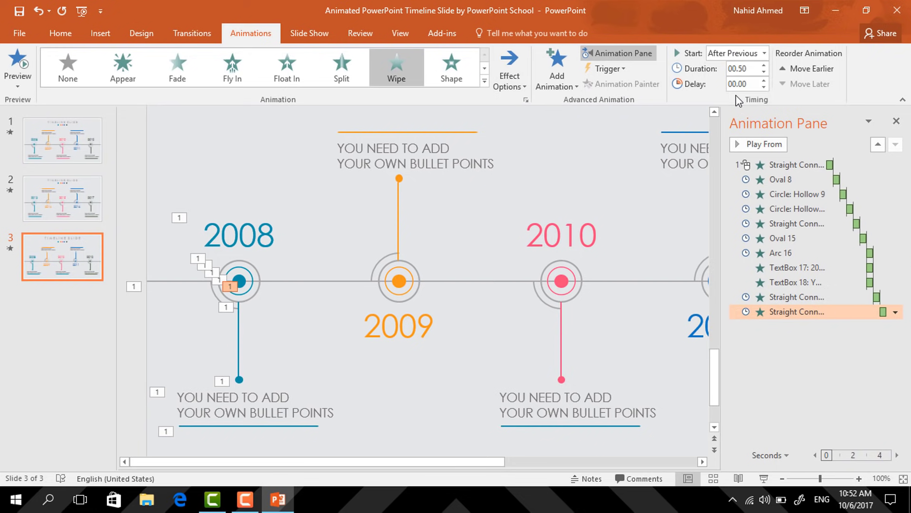
Add Zoom entrances to the orange 2009 circle and its hollow ring, each After Previous
click(399, 281)
click(568, 84)
click(563, 187)
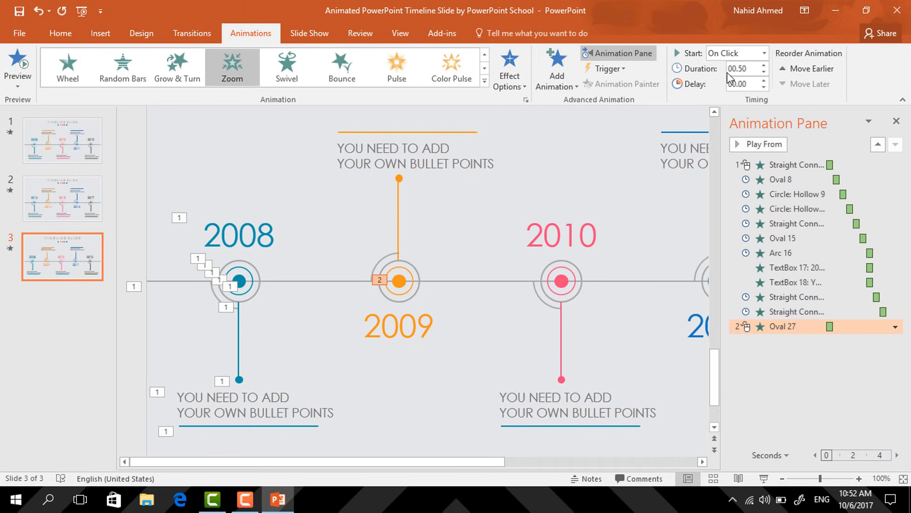
click(765, 54)
click(745, 92)
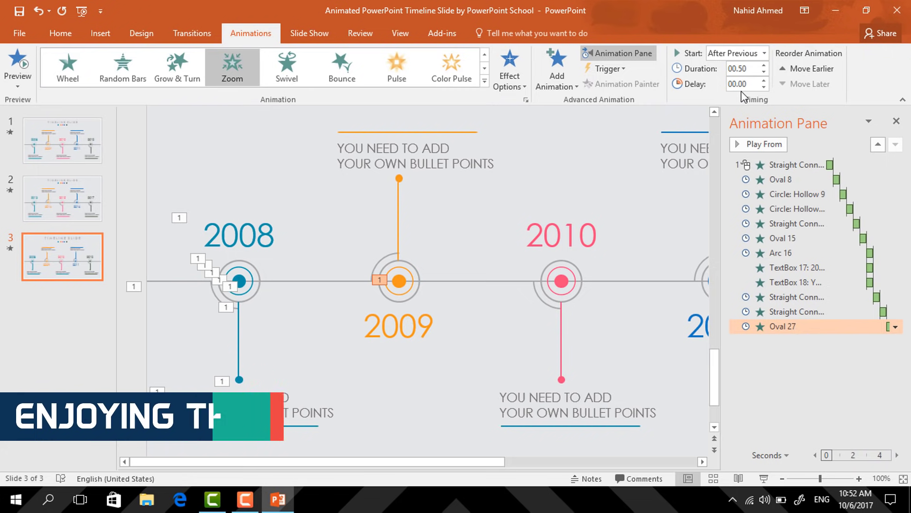
click(406, 273)
click(572, 70)
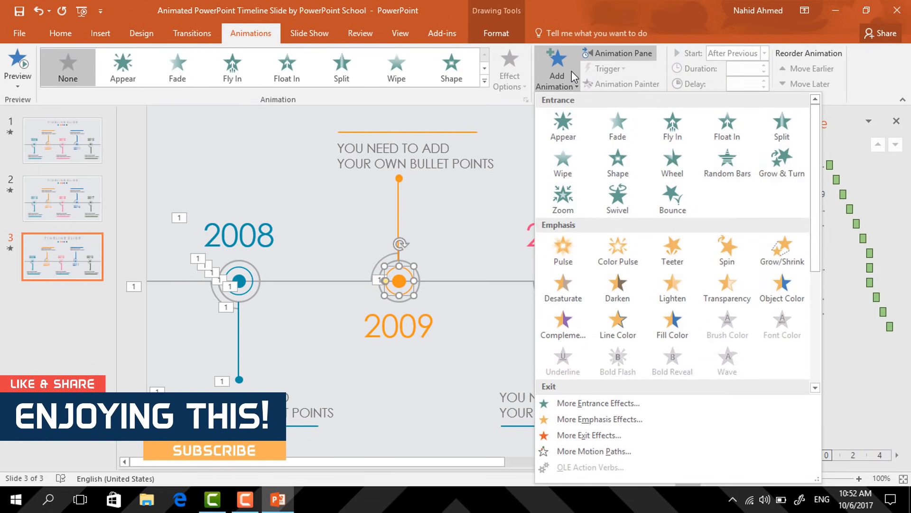
click(564, 194)
click(765, 54)
click(737, 91)
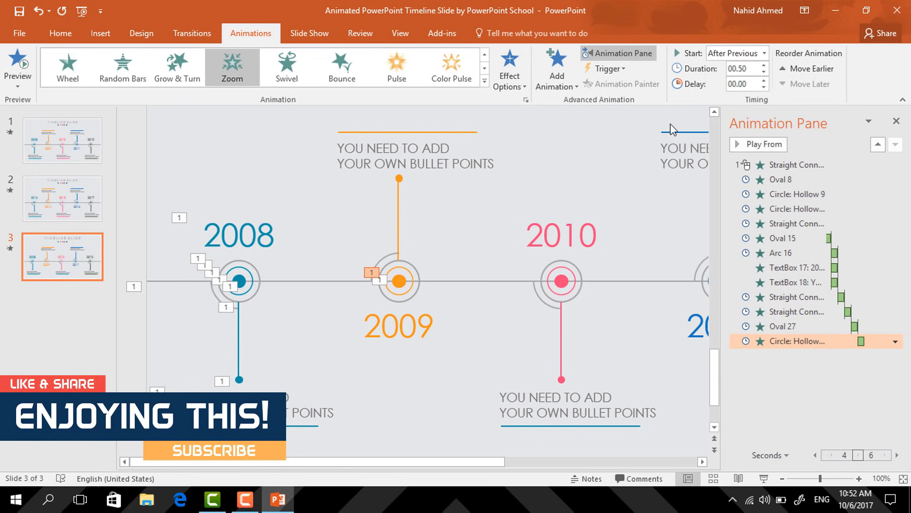
Add a Zoom entrance to the outer 2009 ring, After Previous
click(415, 268)
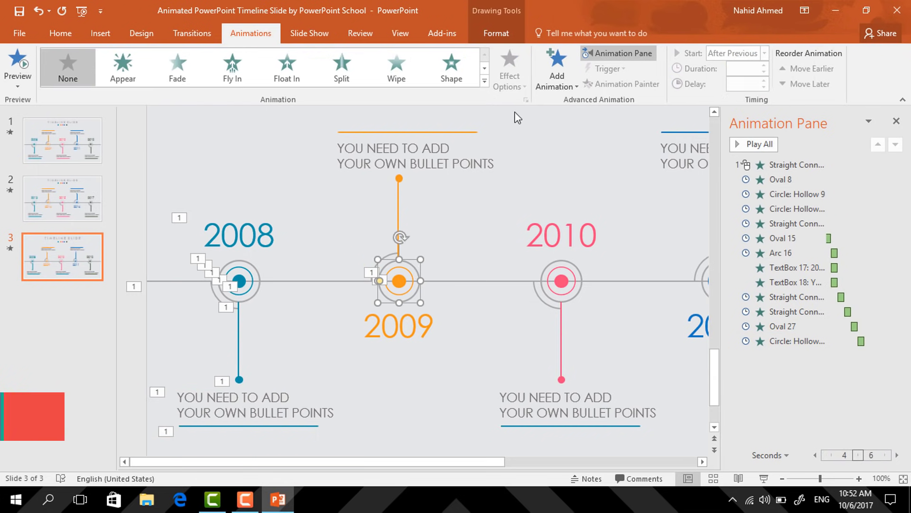
click(553, 76)
click(553, 192)
click(761, 54)
click(739, 93)
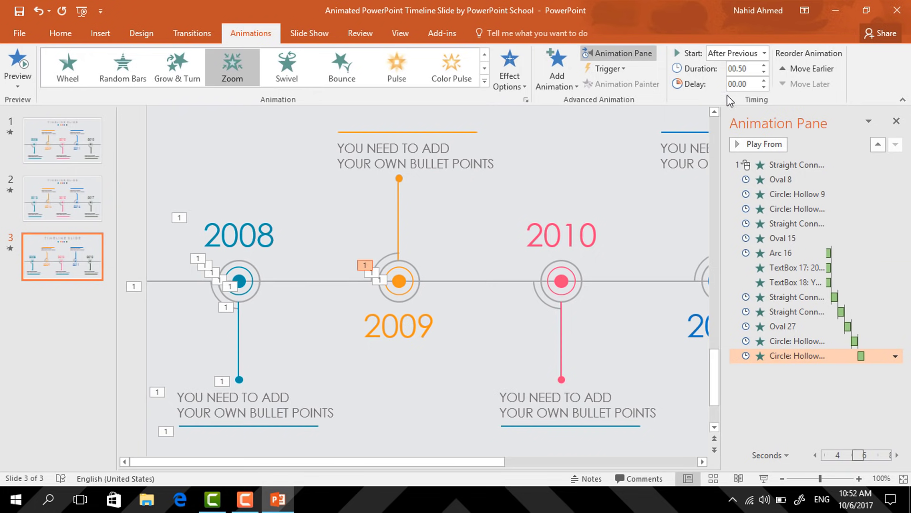
Make the orange line above the 2009 circle Wipe From Bottom, After Previous
scroll(380, 205, right, 1)
click(378, 205)
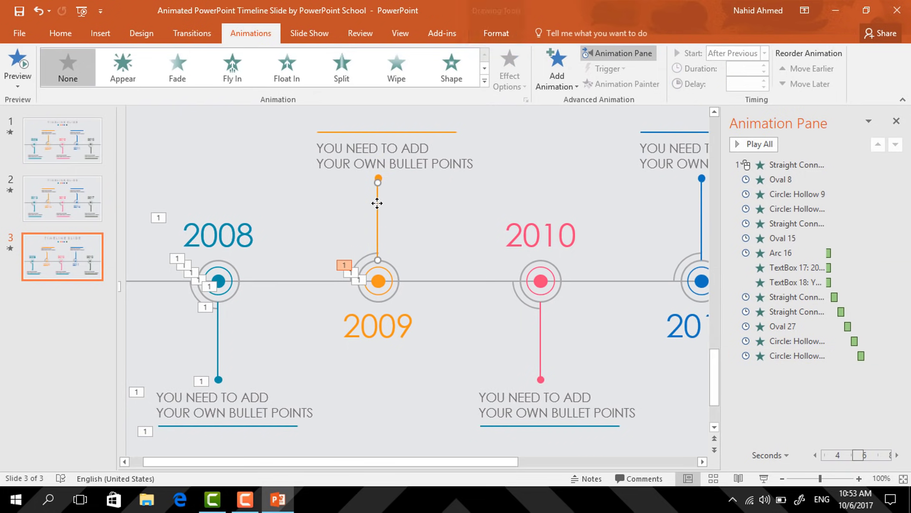
click(575, 72)
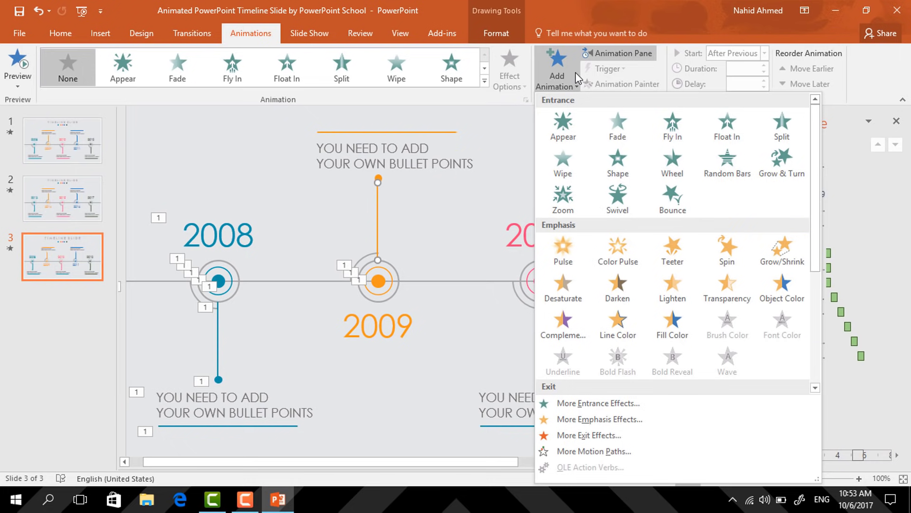
click(568, 158)
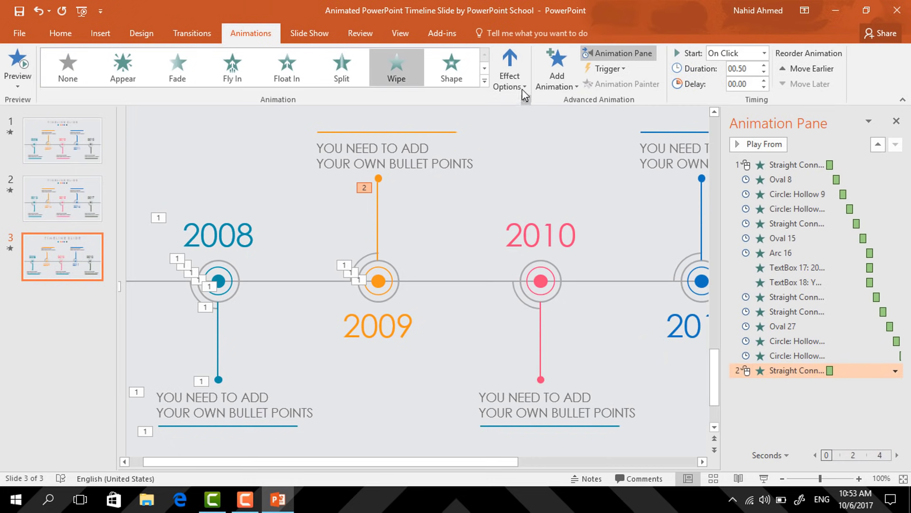
click(523, 89)
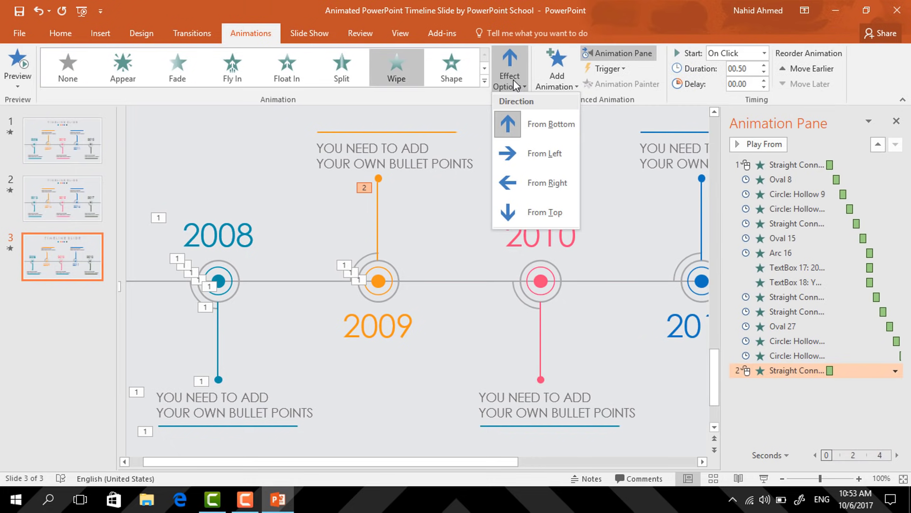
click(554, 124)
click(765, 54)
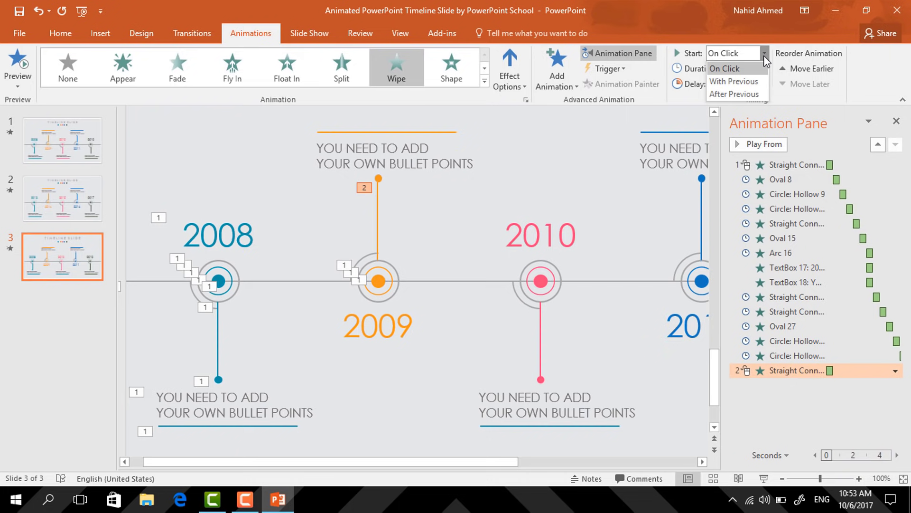
click(748, 95)
Add Zoom entrances to the orange top dot and the 2009 arc, each After Previous
click(378, 179)
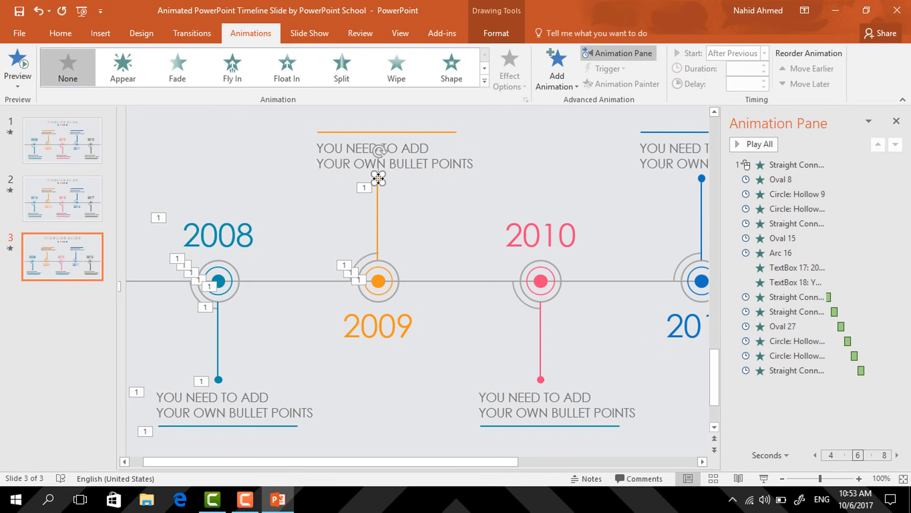
click(564, 83)
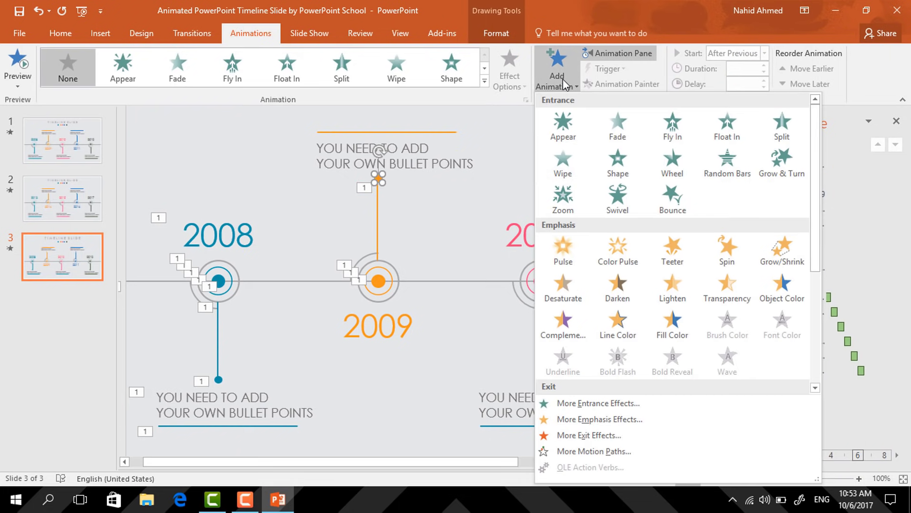
click(557, 212)
click(768, 56)
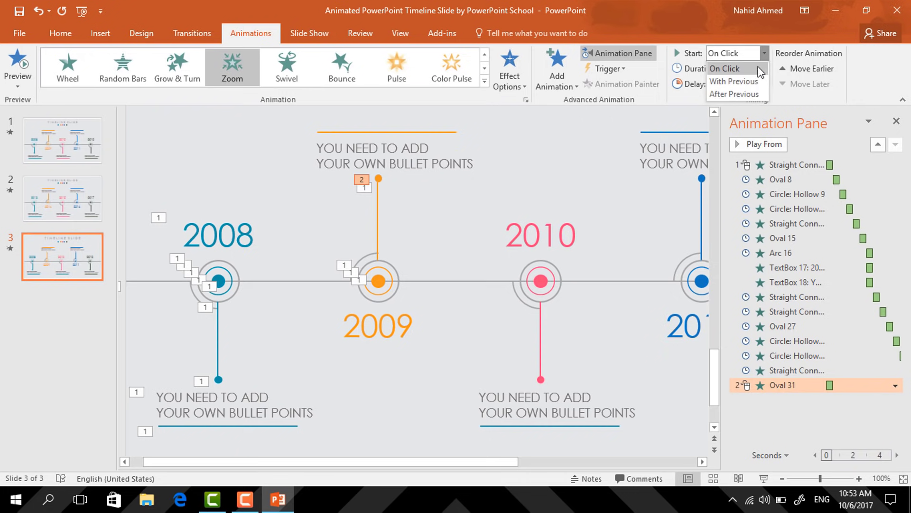
click(739, 95)
click(367, 258)
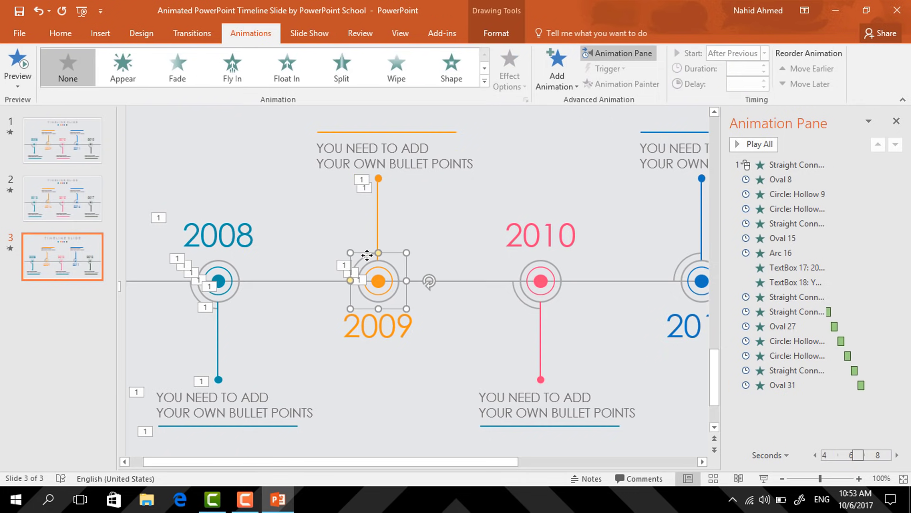
click(557, 78)
click(566, 199)
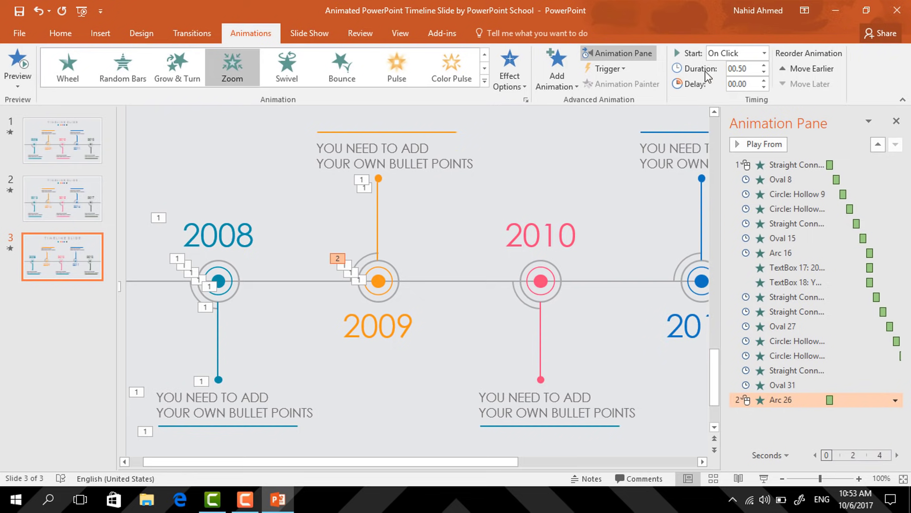
click(766, 54)
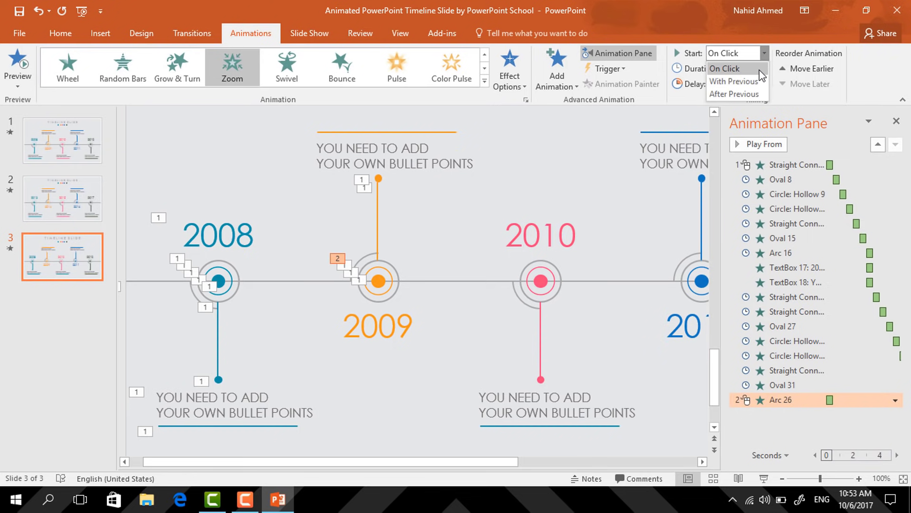
click(753, 94)
Give the 2009 year label a Float In entrance starting With Previous
click(420, 319)
click(559, 73)
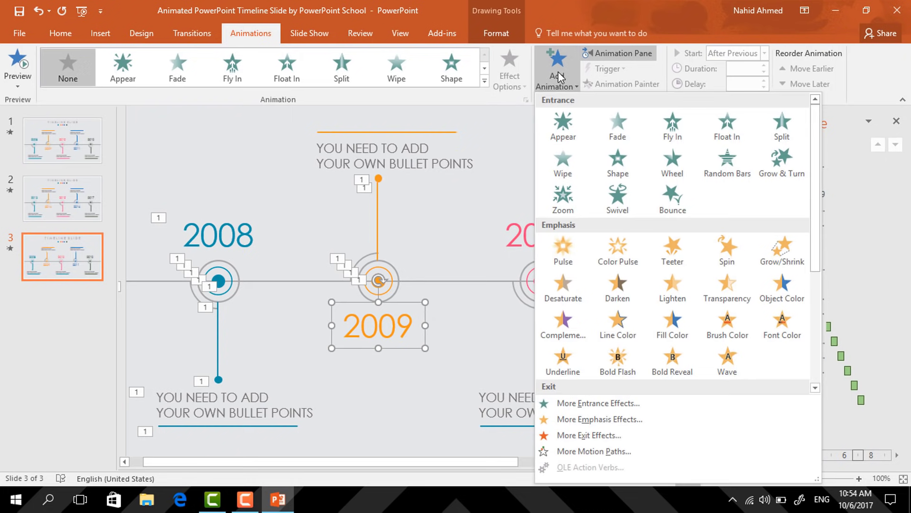
click(722, 120)
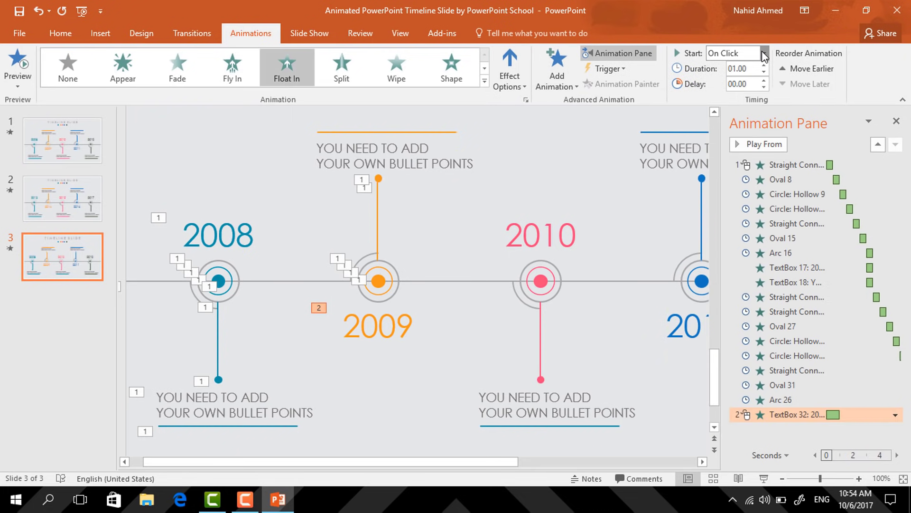
click(764, 53)
click(751, 83)
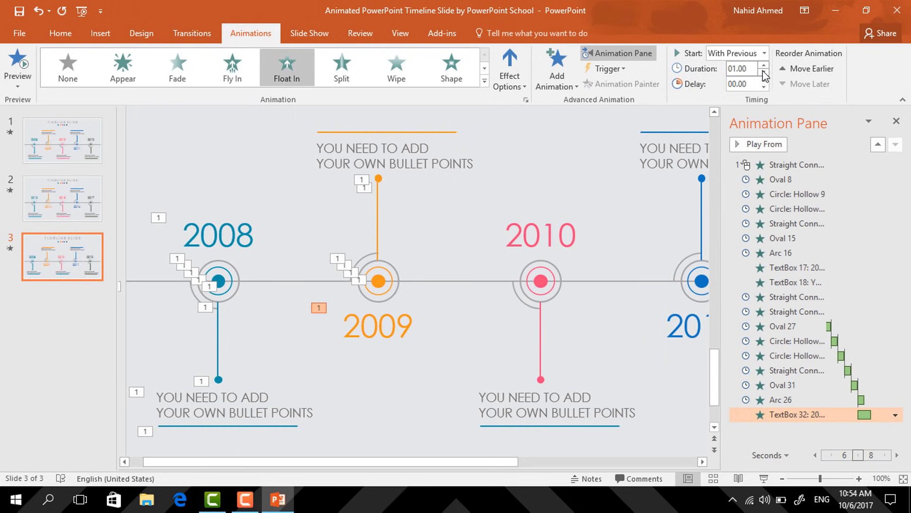
click(450, 175)
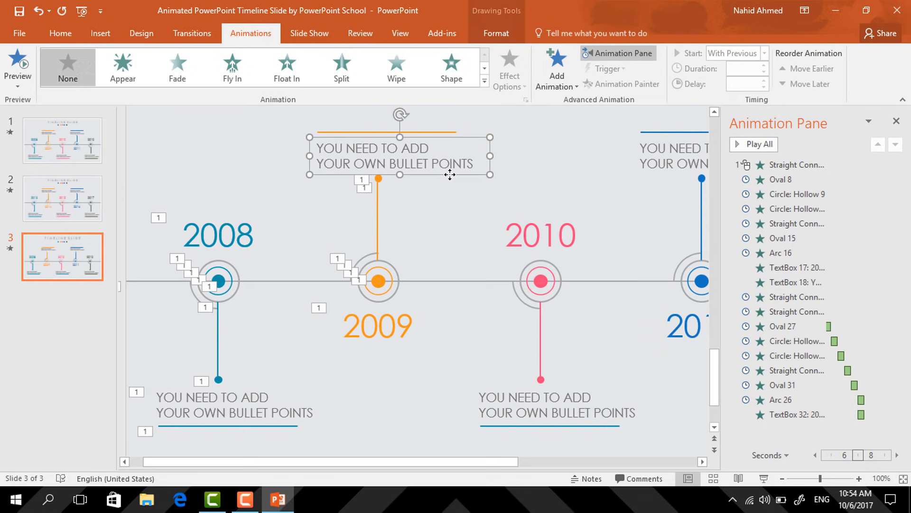
Give the upper 2009 text box a Float Down entrance starting With Previous
click(562, 74)
click(726, 121)
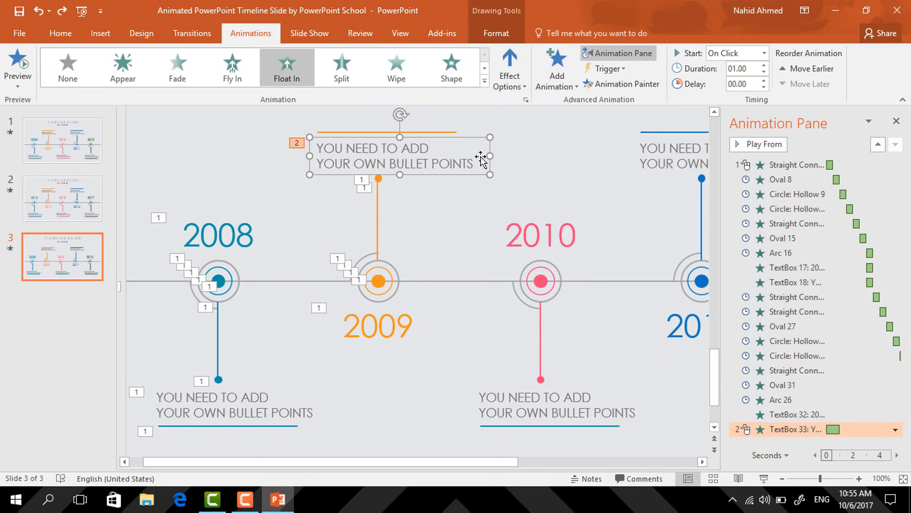
click(517, 78)
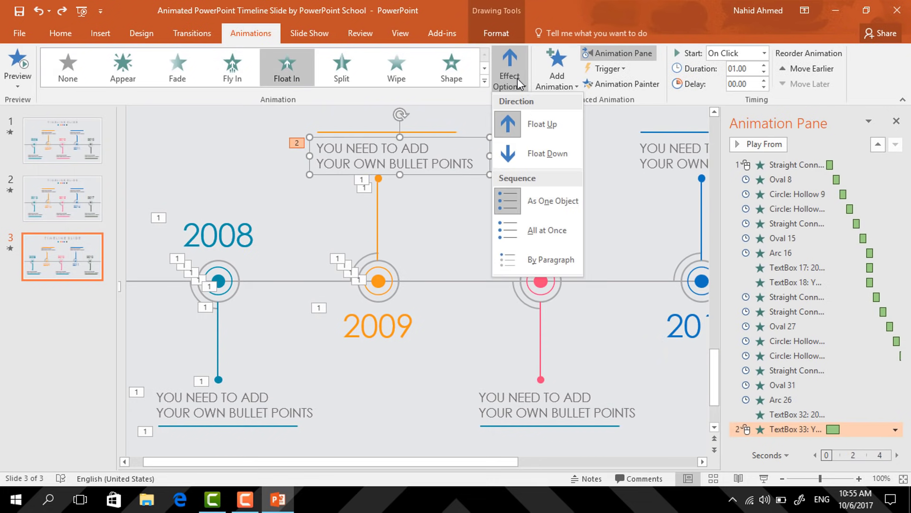
click(541, 153)
click(738, 52)
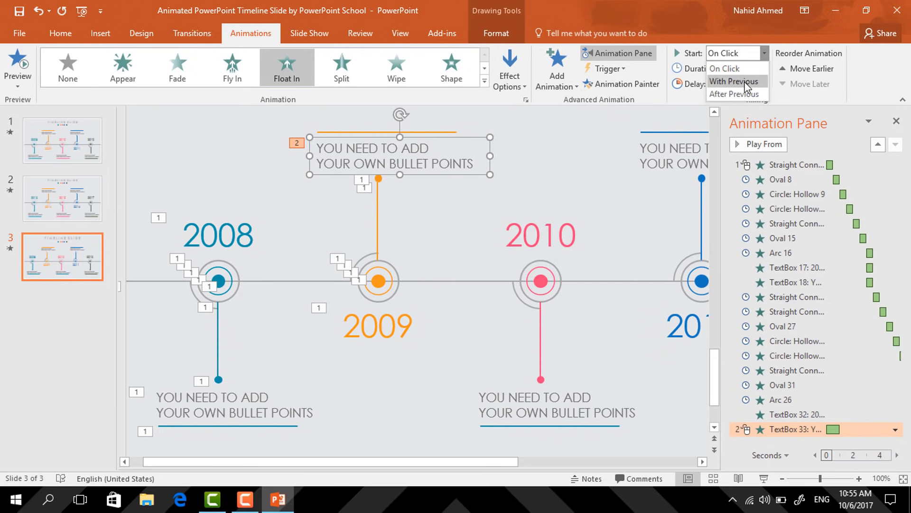
click(748, 83)
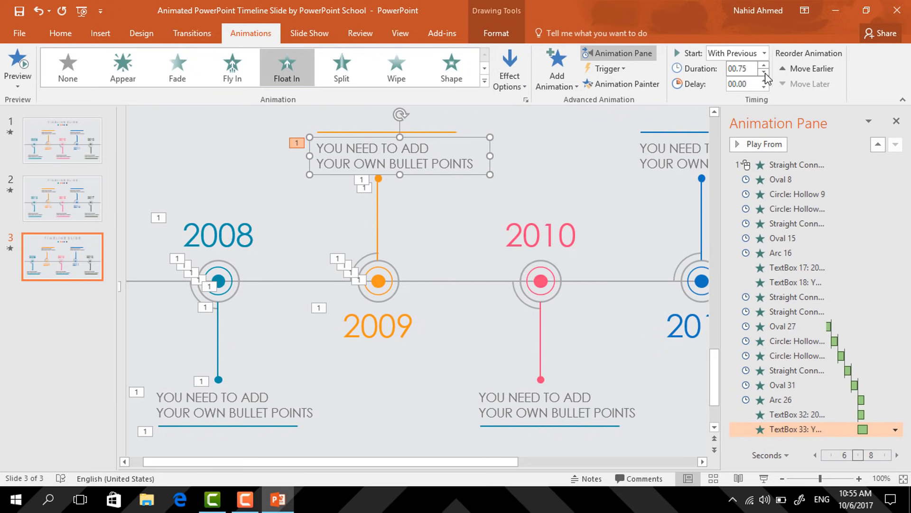
Make its orange line Wipe From Left After Previous, then preview the slide show
click(430, 133)
click(557, 87)
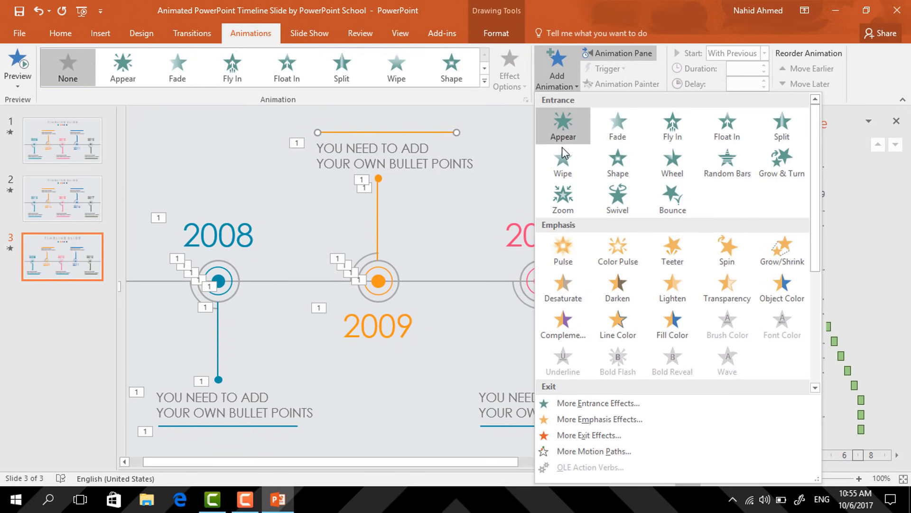
click(563, 164)
click(517, 87)
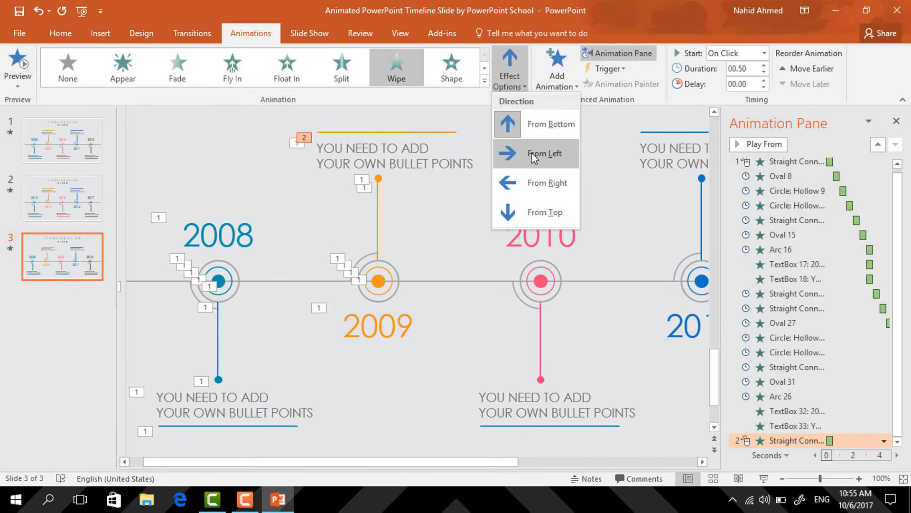
click(541, 142)
click(764, 53)
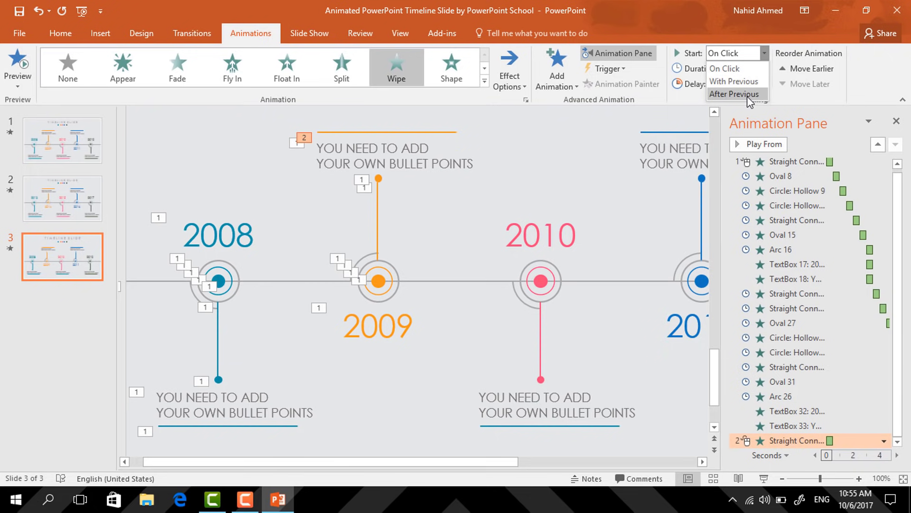
click(747, 96)
click(762, 483)
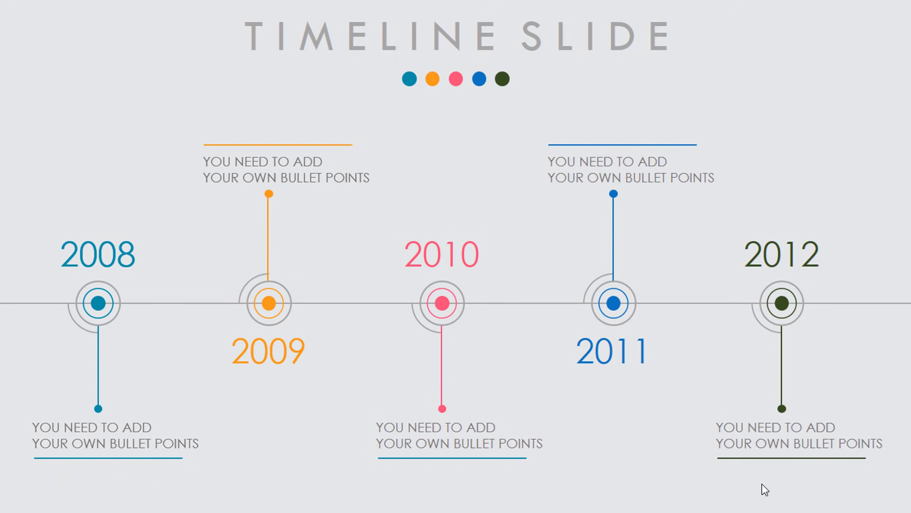
Exit the slide show with Esc and return to Normal view
key(Escape)
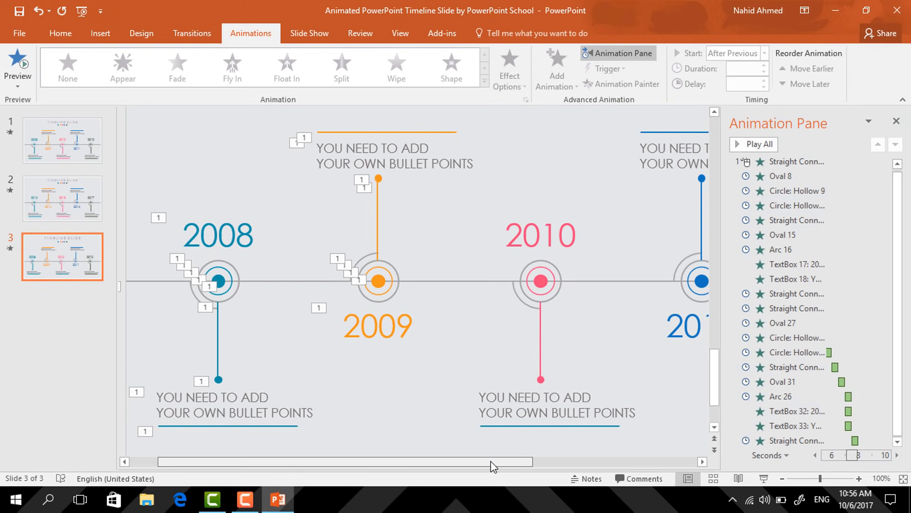
Give the last timeline stretch past 2012 a From Left Wipe starting After Previous
drag(496, 460, 583, 462)
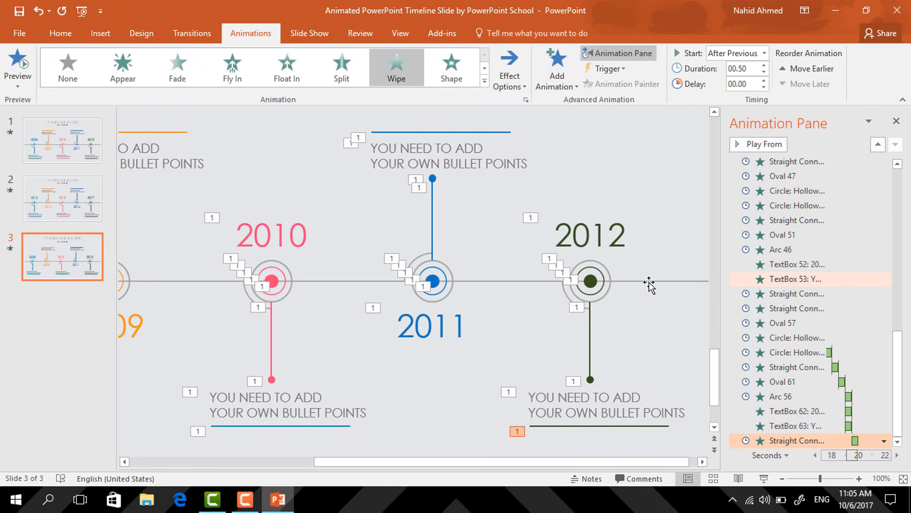
click(649, 282)
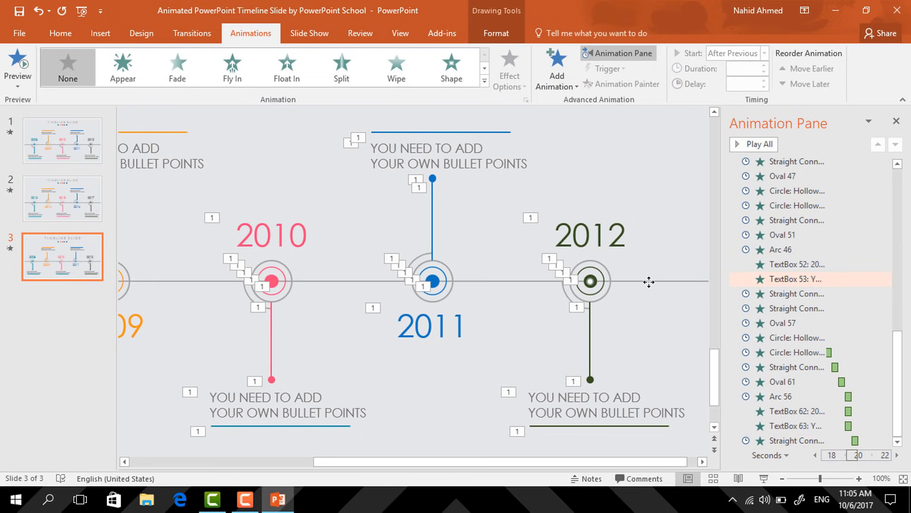
click(555, 84)
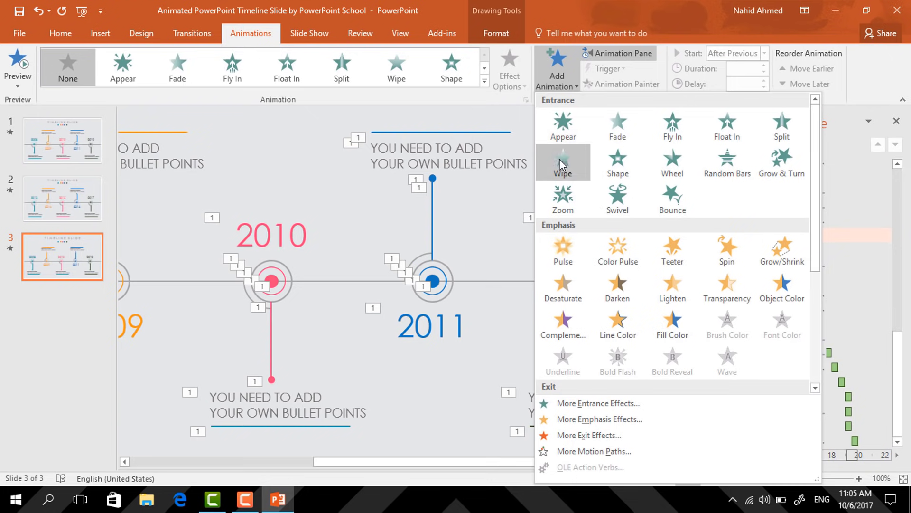
click(559, 163)
click(510, 76)
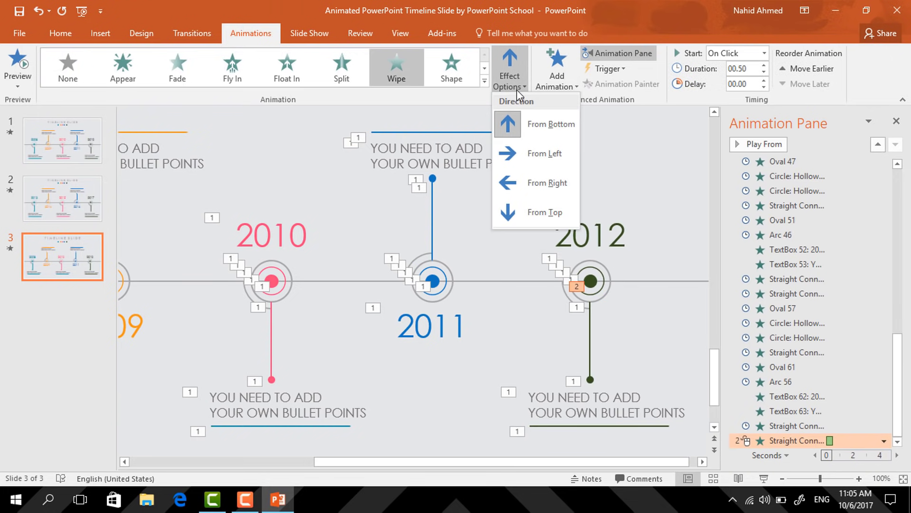
click(541, 157)
click(764, 53)
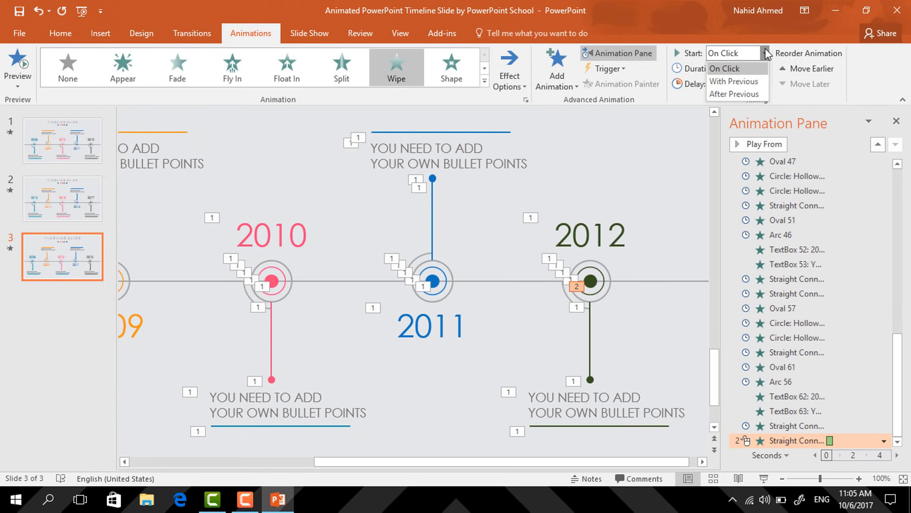
click(742, 93)
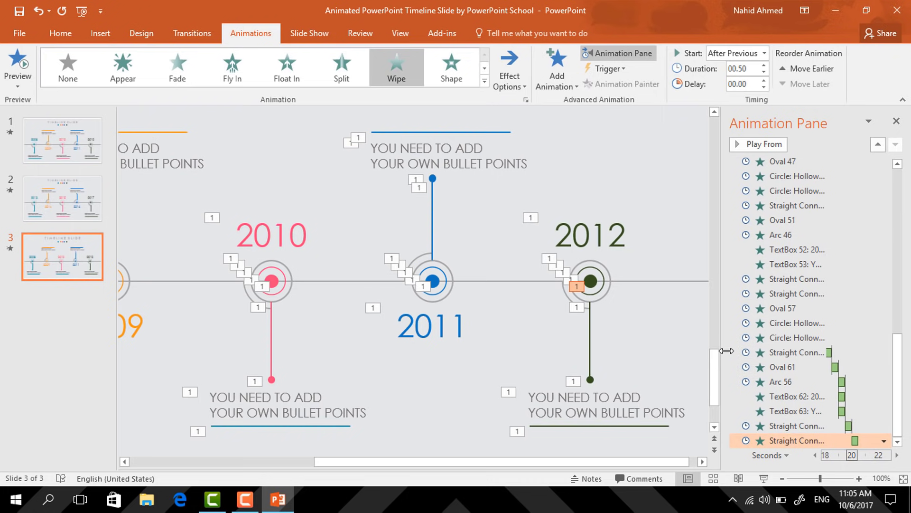
ctrl+scroll(647, 176, down, 3)
click(647, 176)
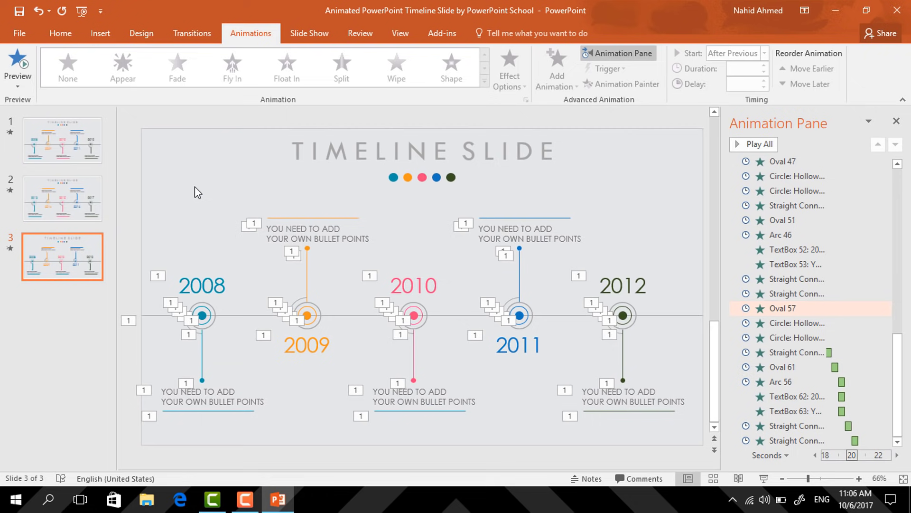
Duplicate slide 3, set the copy's first line animation After Previous, and apply Push
click(47, 254)
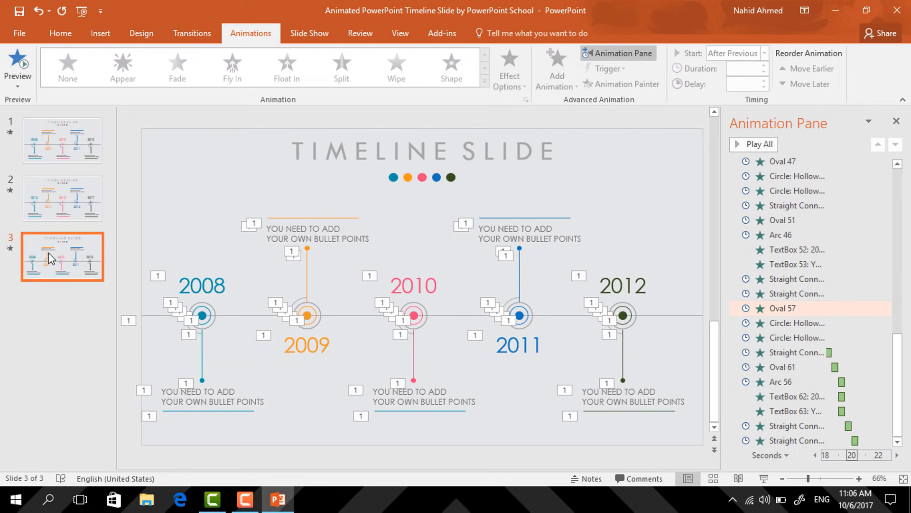
key(ctrl+d)
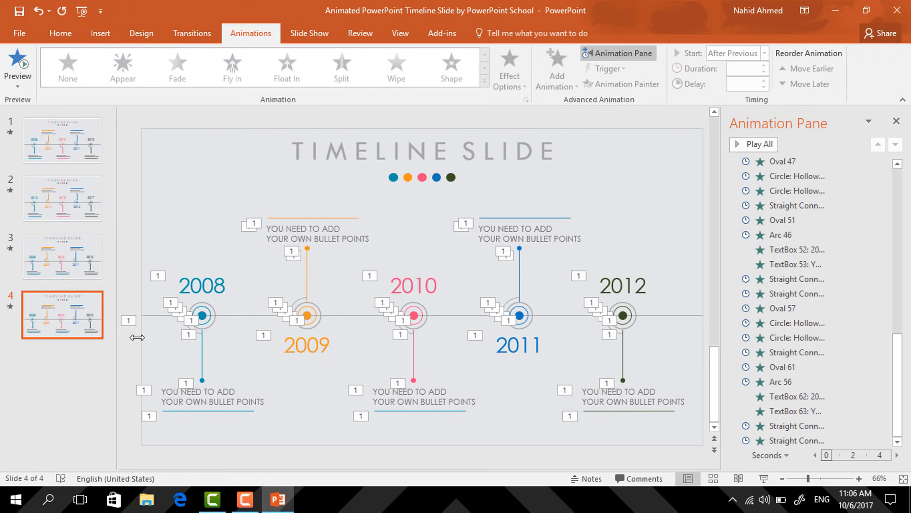
click(153, 315)
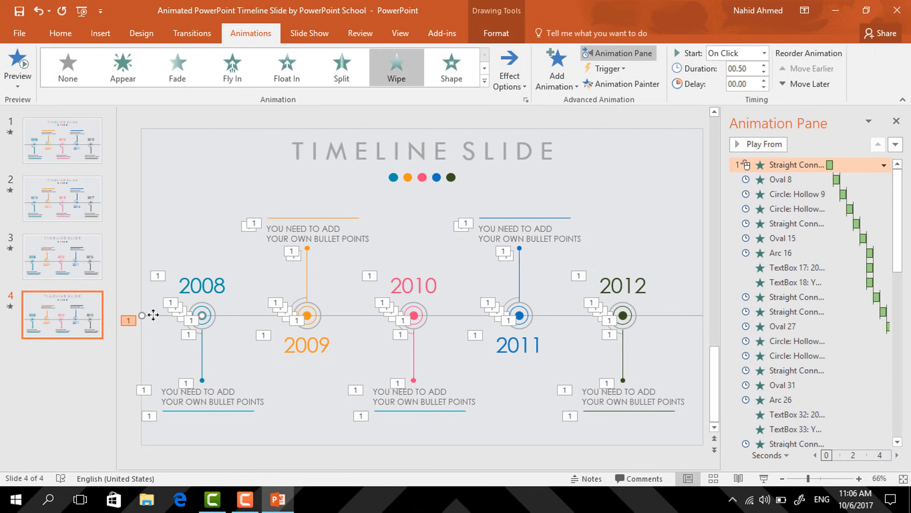
click(765, 54)
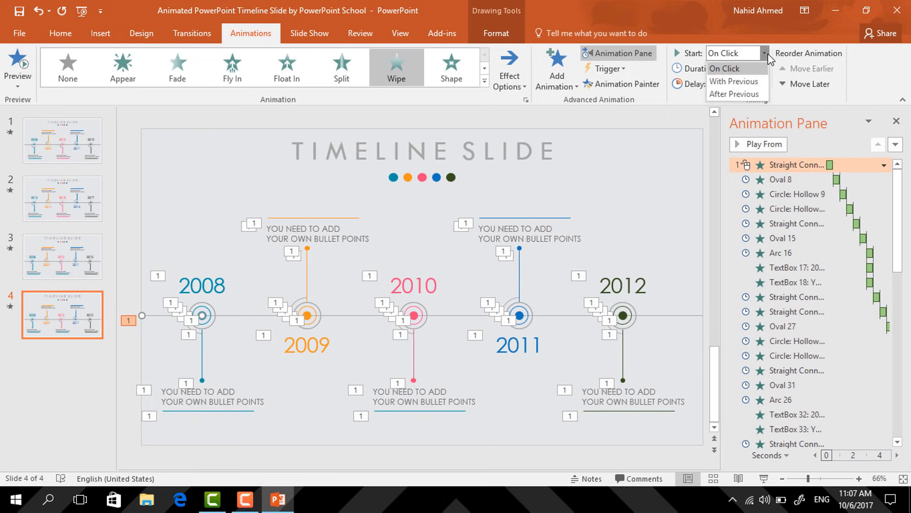
click(753, 95)
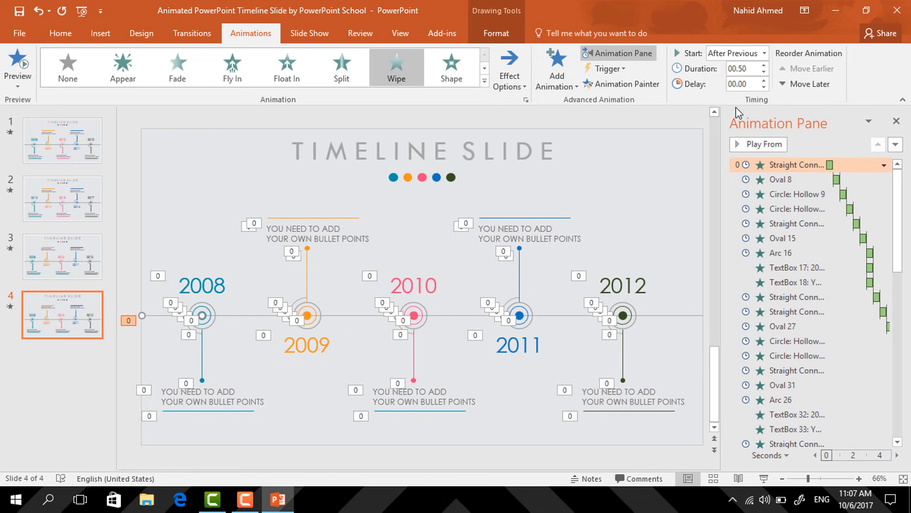
click(187, 33)
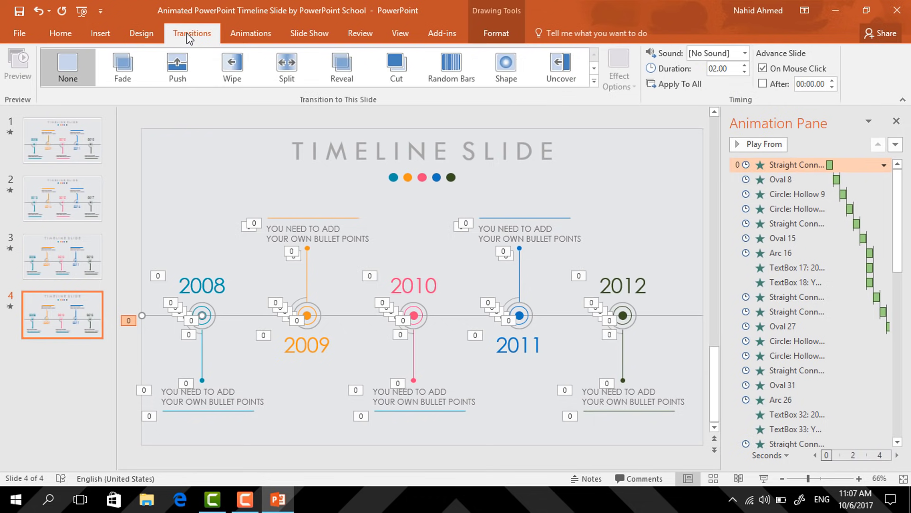
click(178, 68)
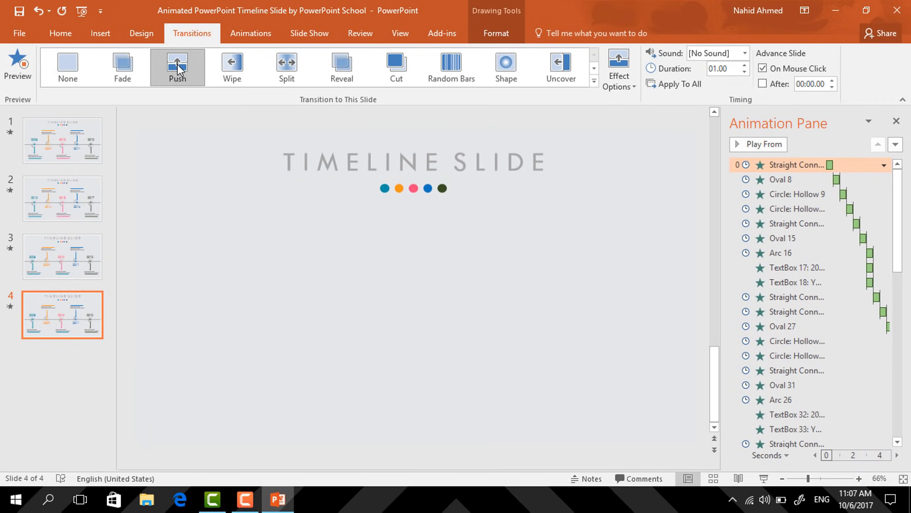